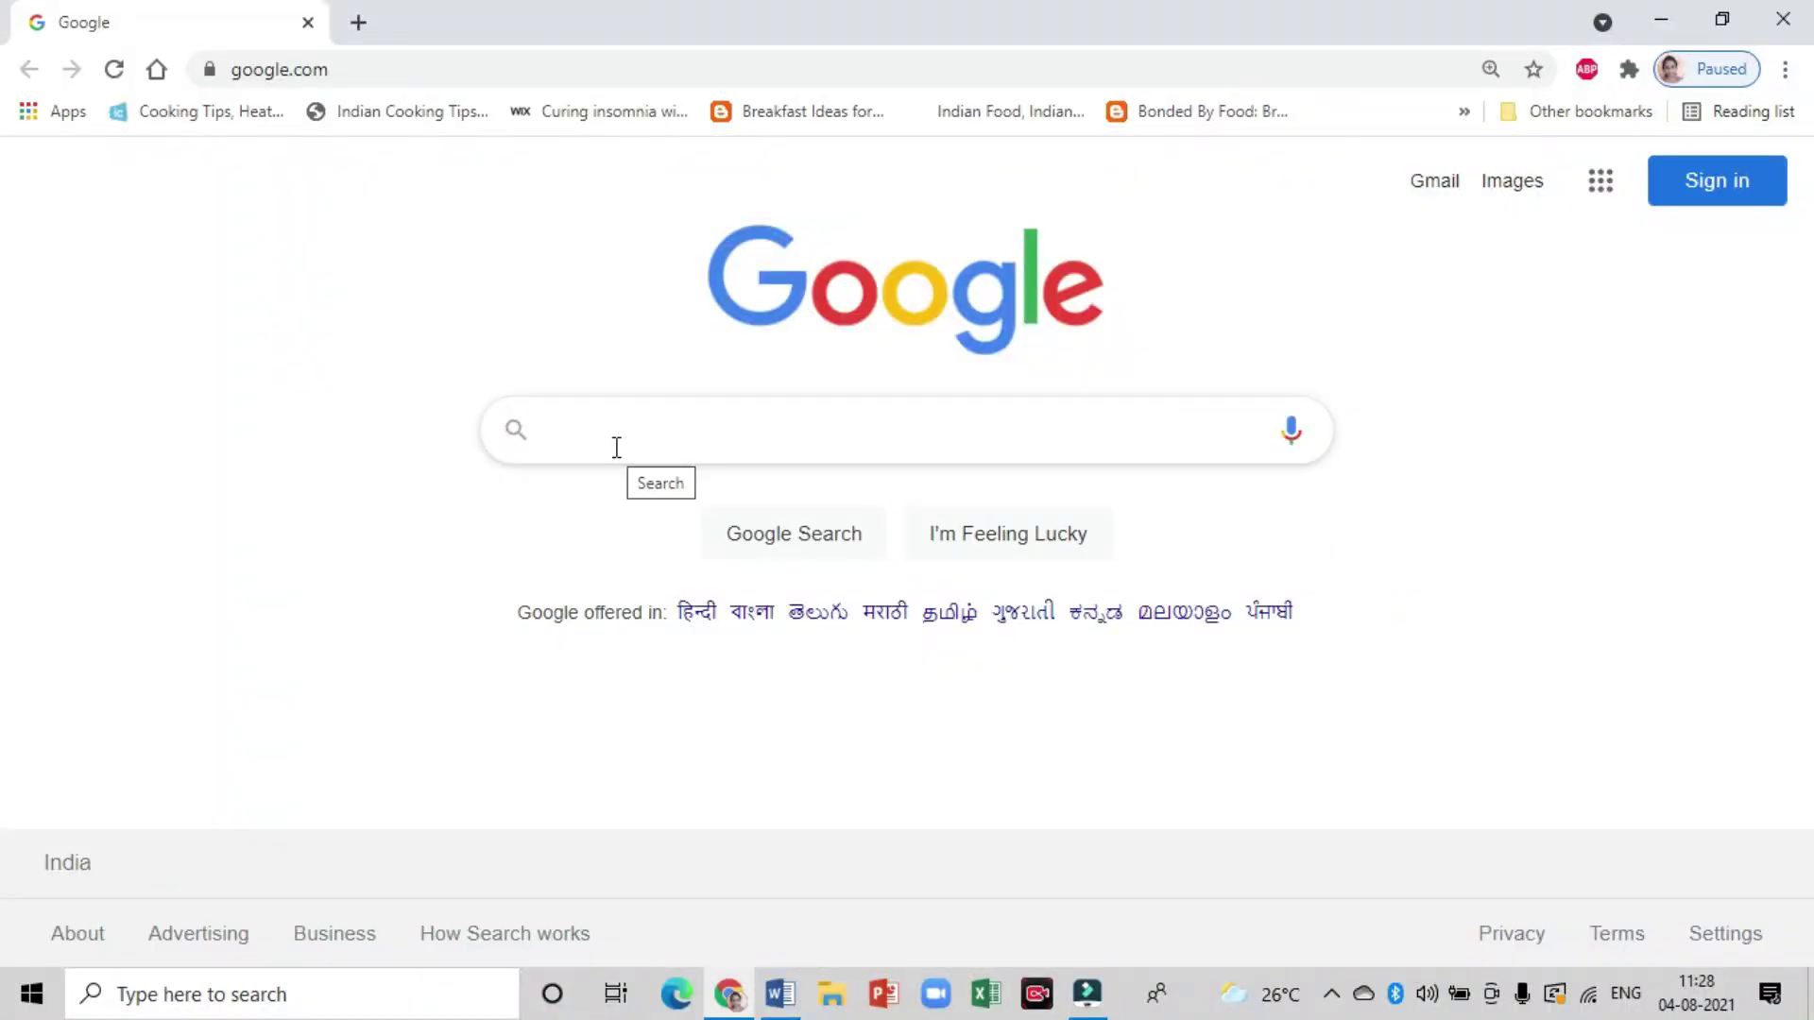
Search the web for "azhagi plus".
type("a")
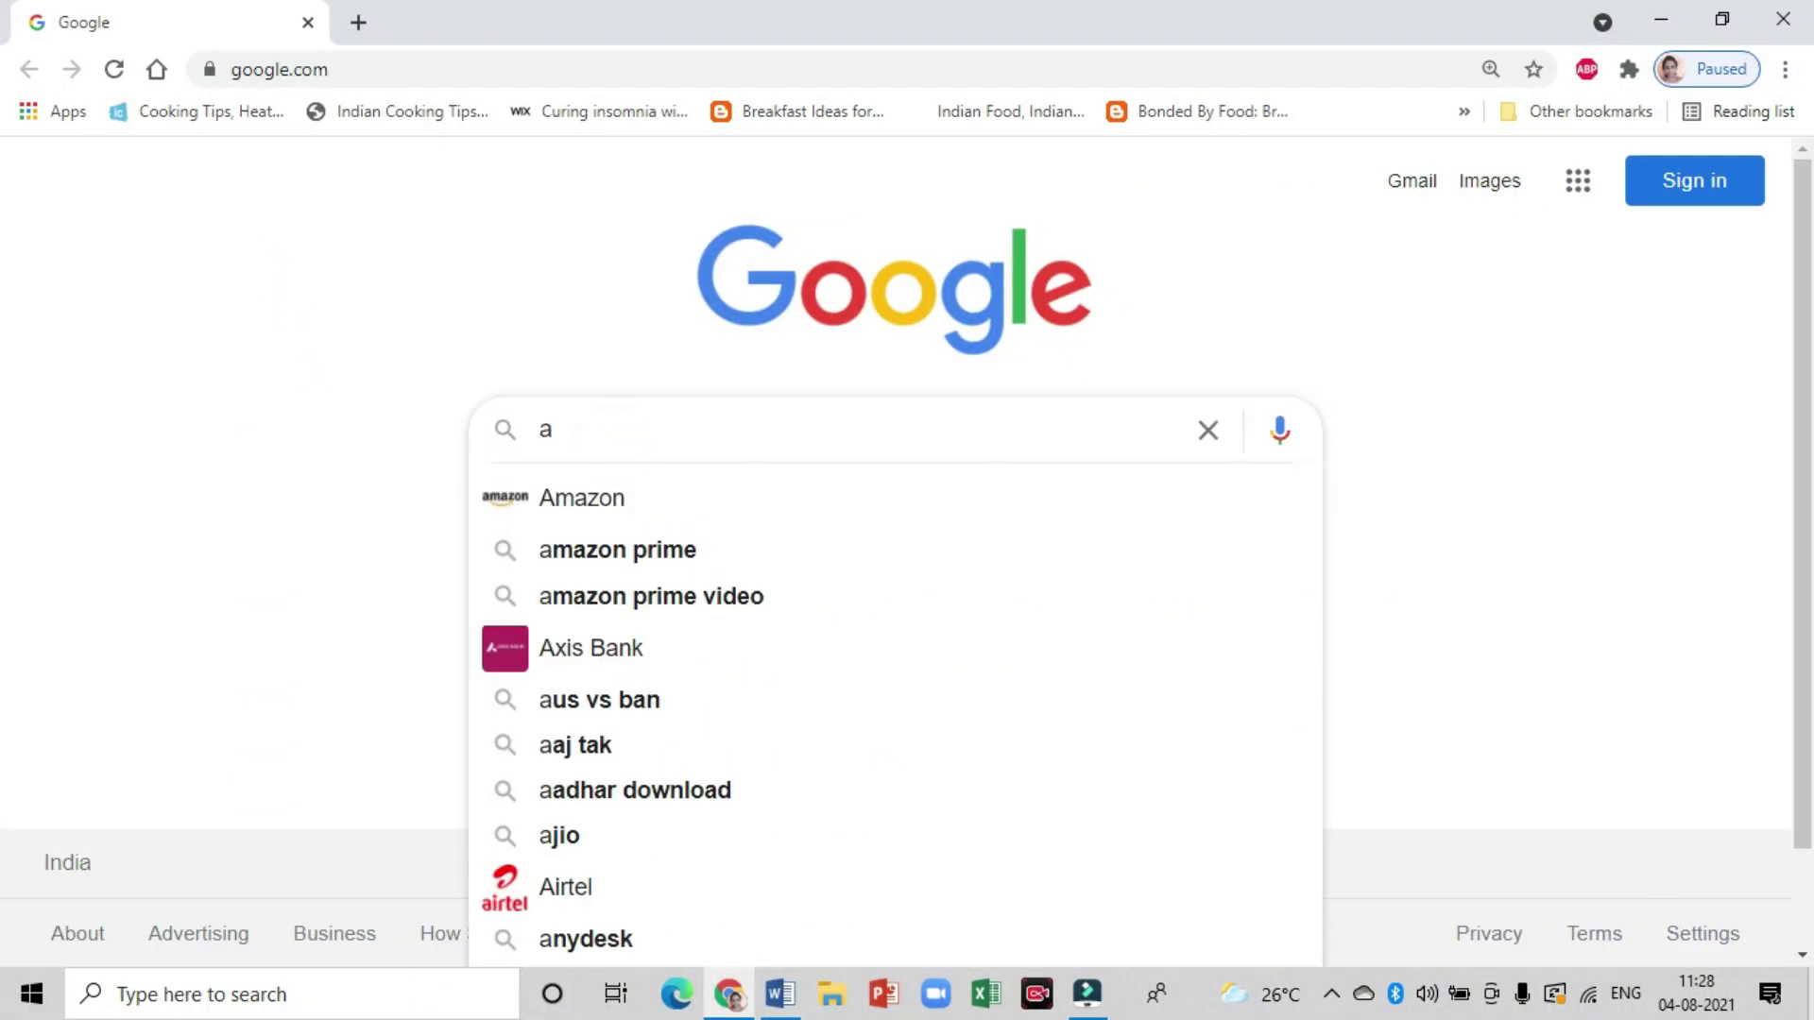
type("zha")
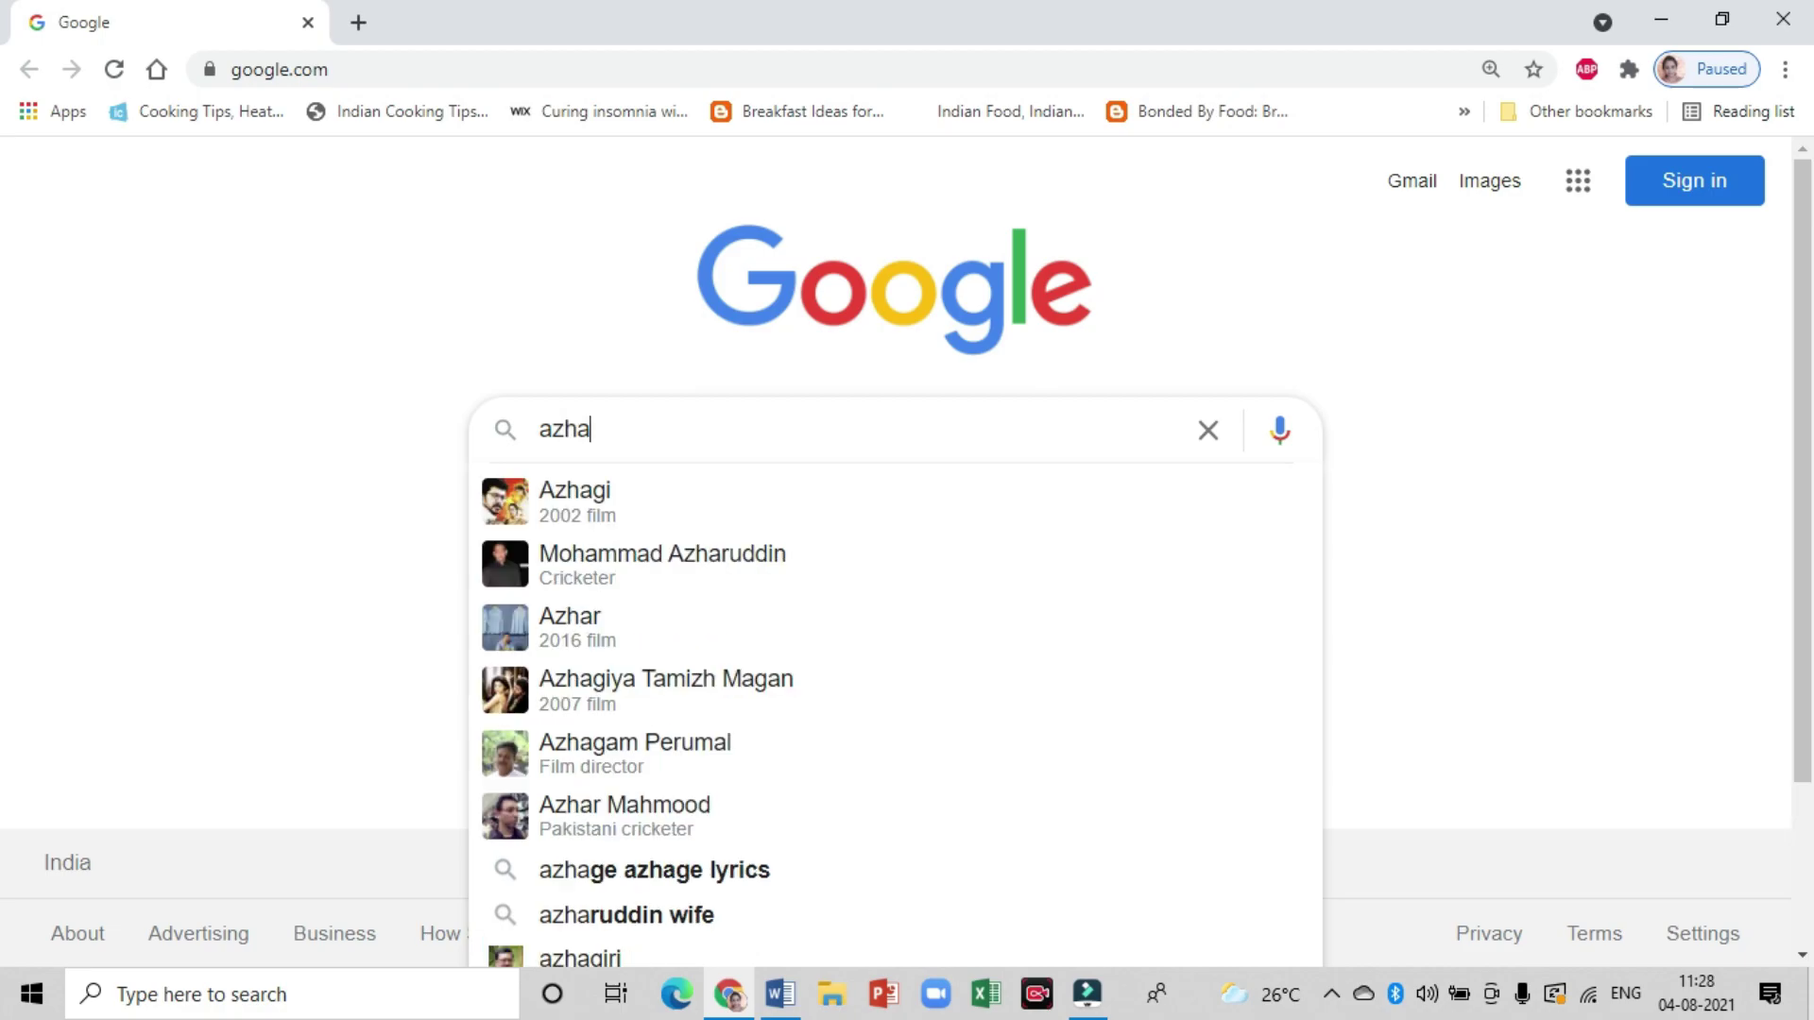
type("gi plus")
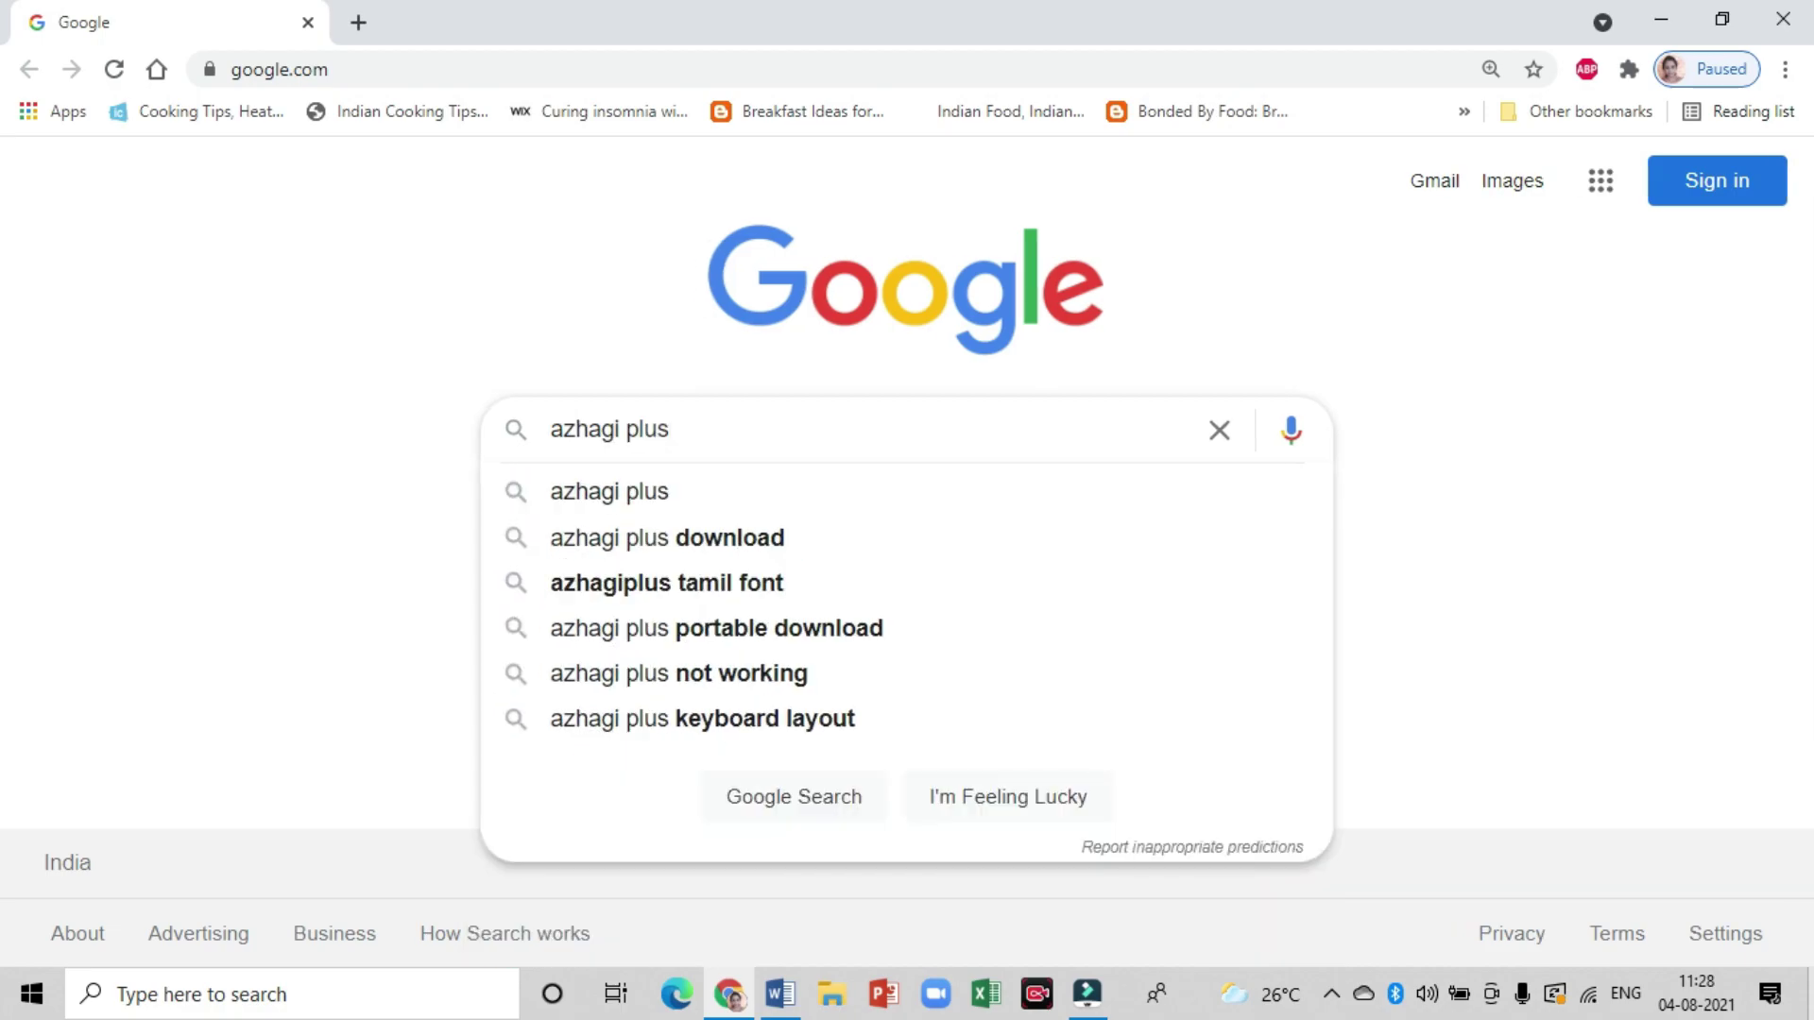
left_click(682, 501)
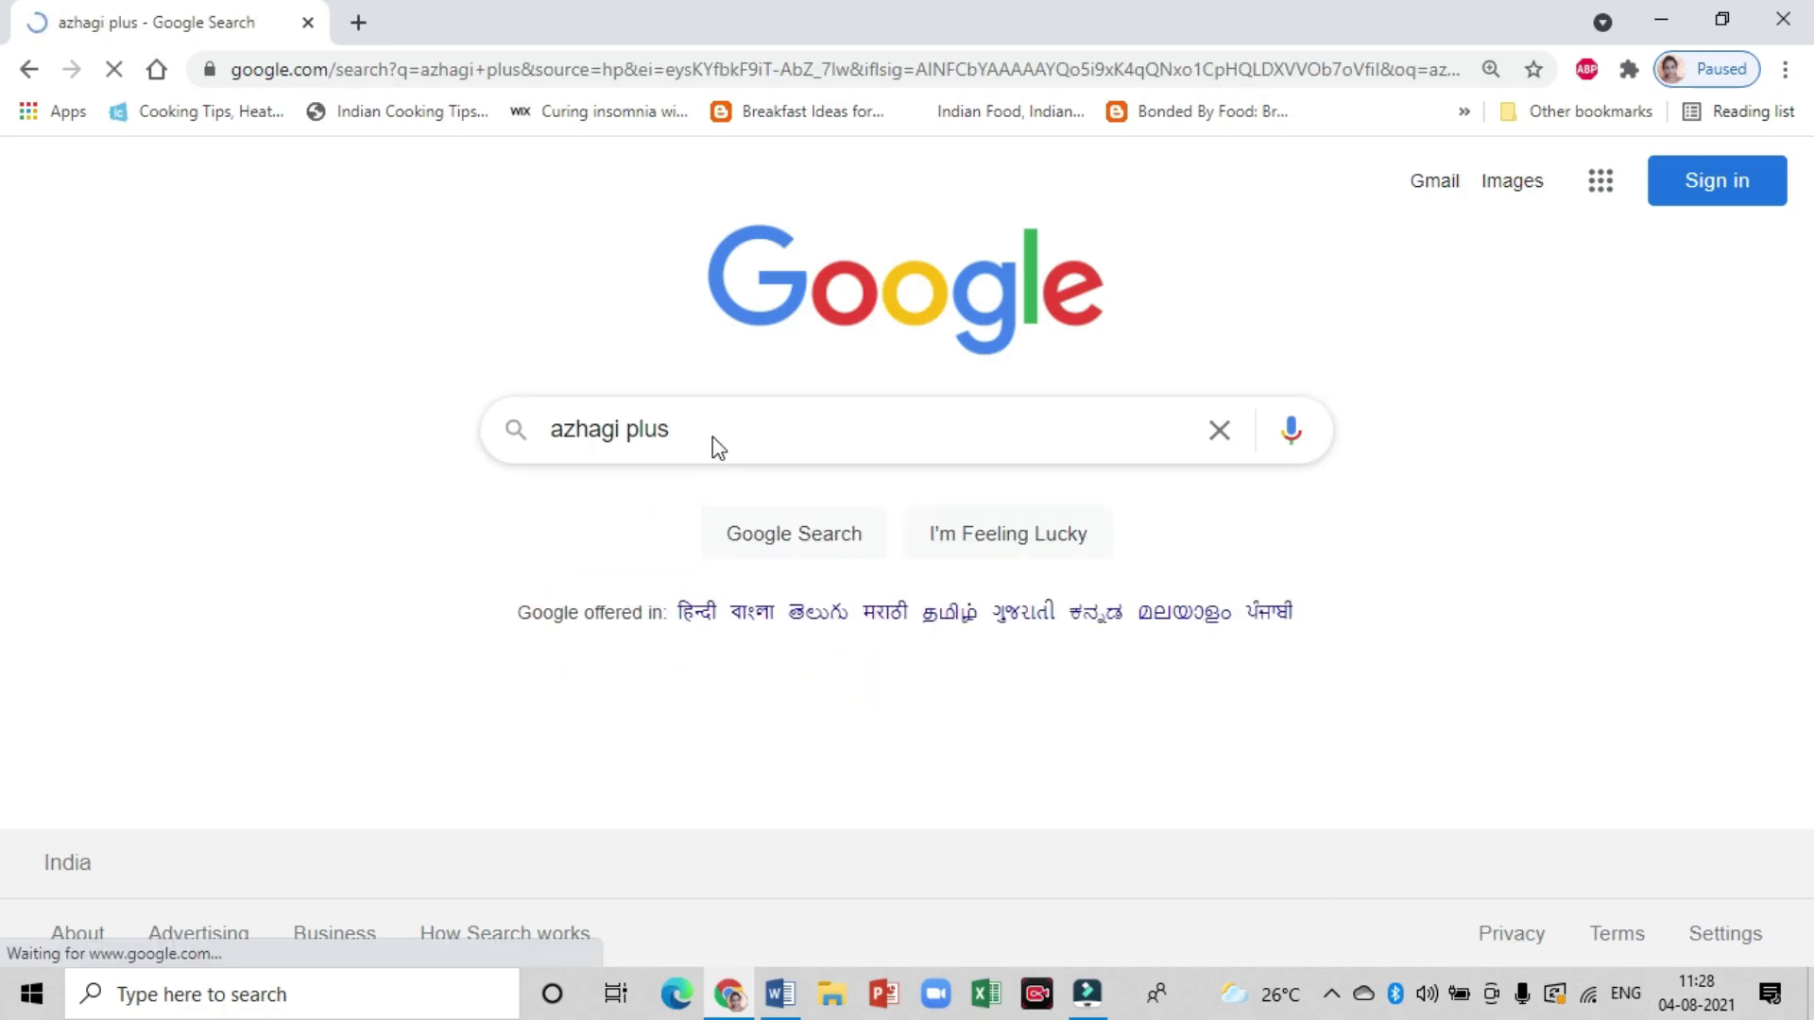
Open the azhagi.com home page, titled "Free UNIQUE Tamil and Indian languages", from the search results.
scroll(631, 463, "down", 3)
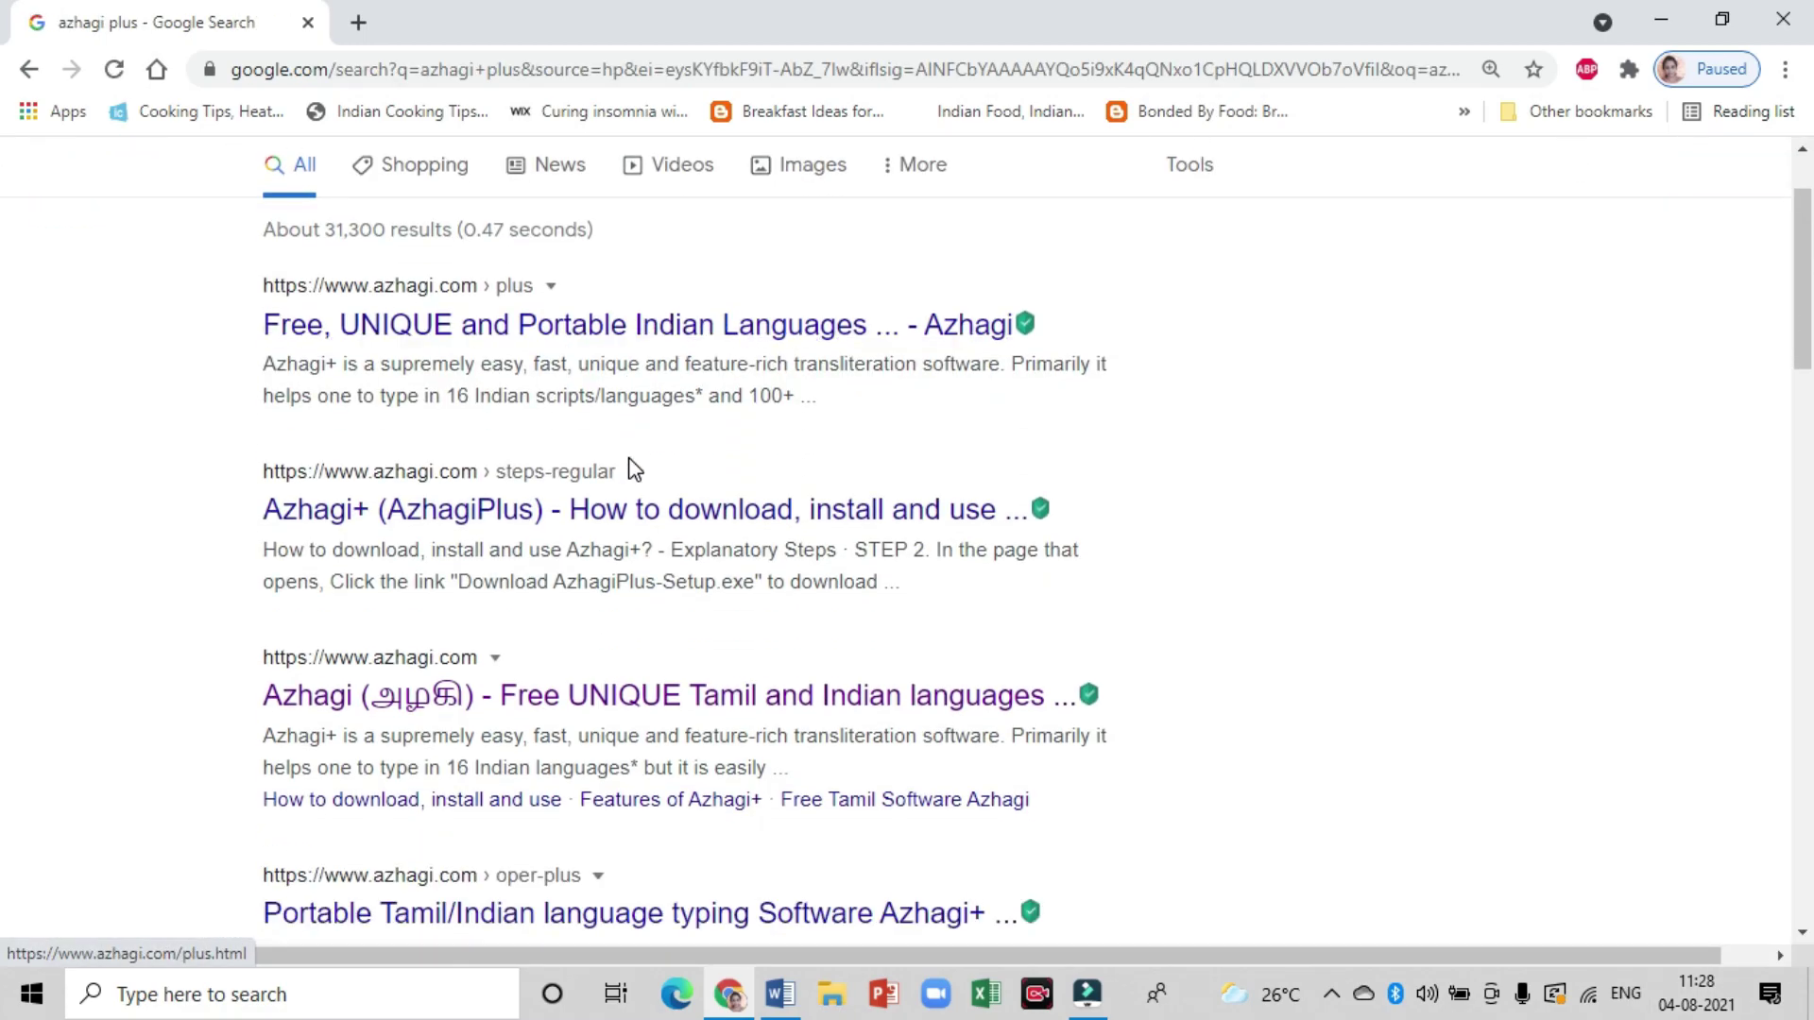
scroll(629, 479, "down", 3)
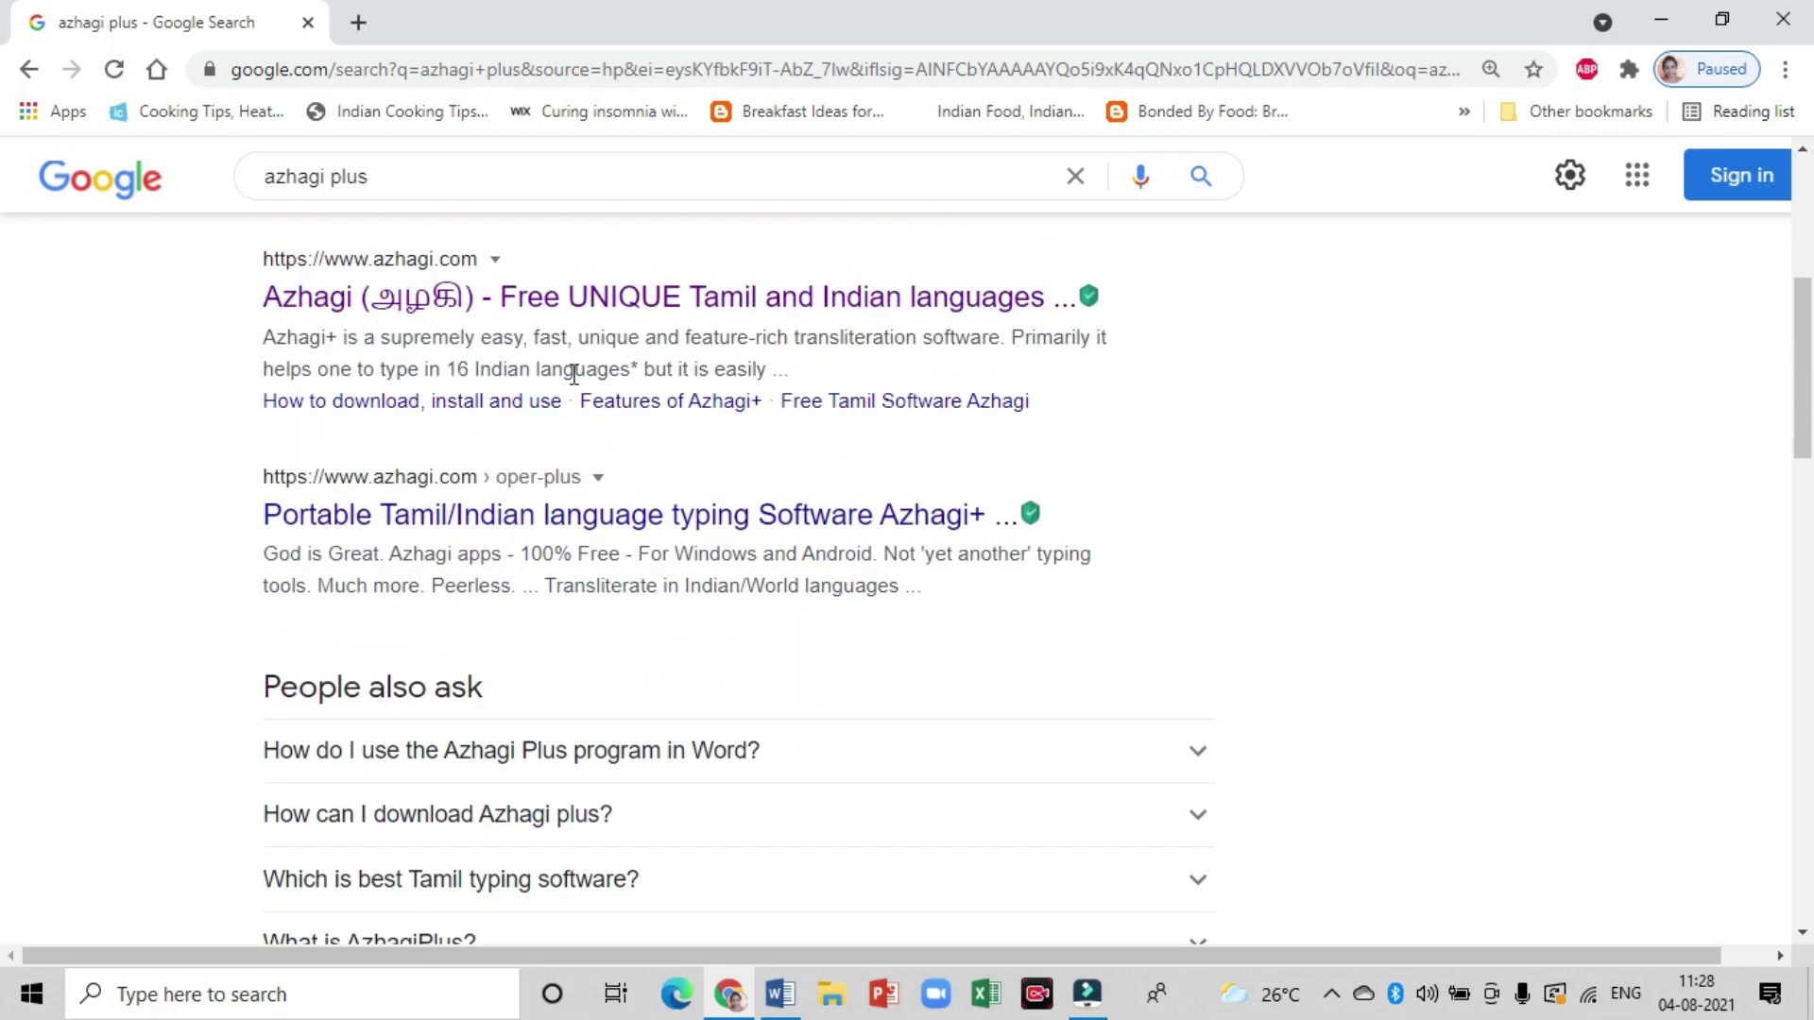
left_click(560, 300)
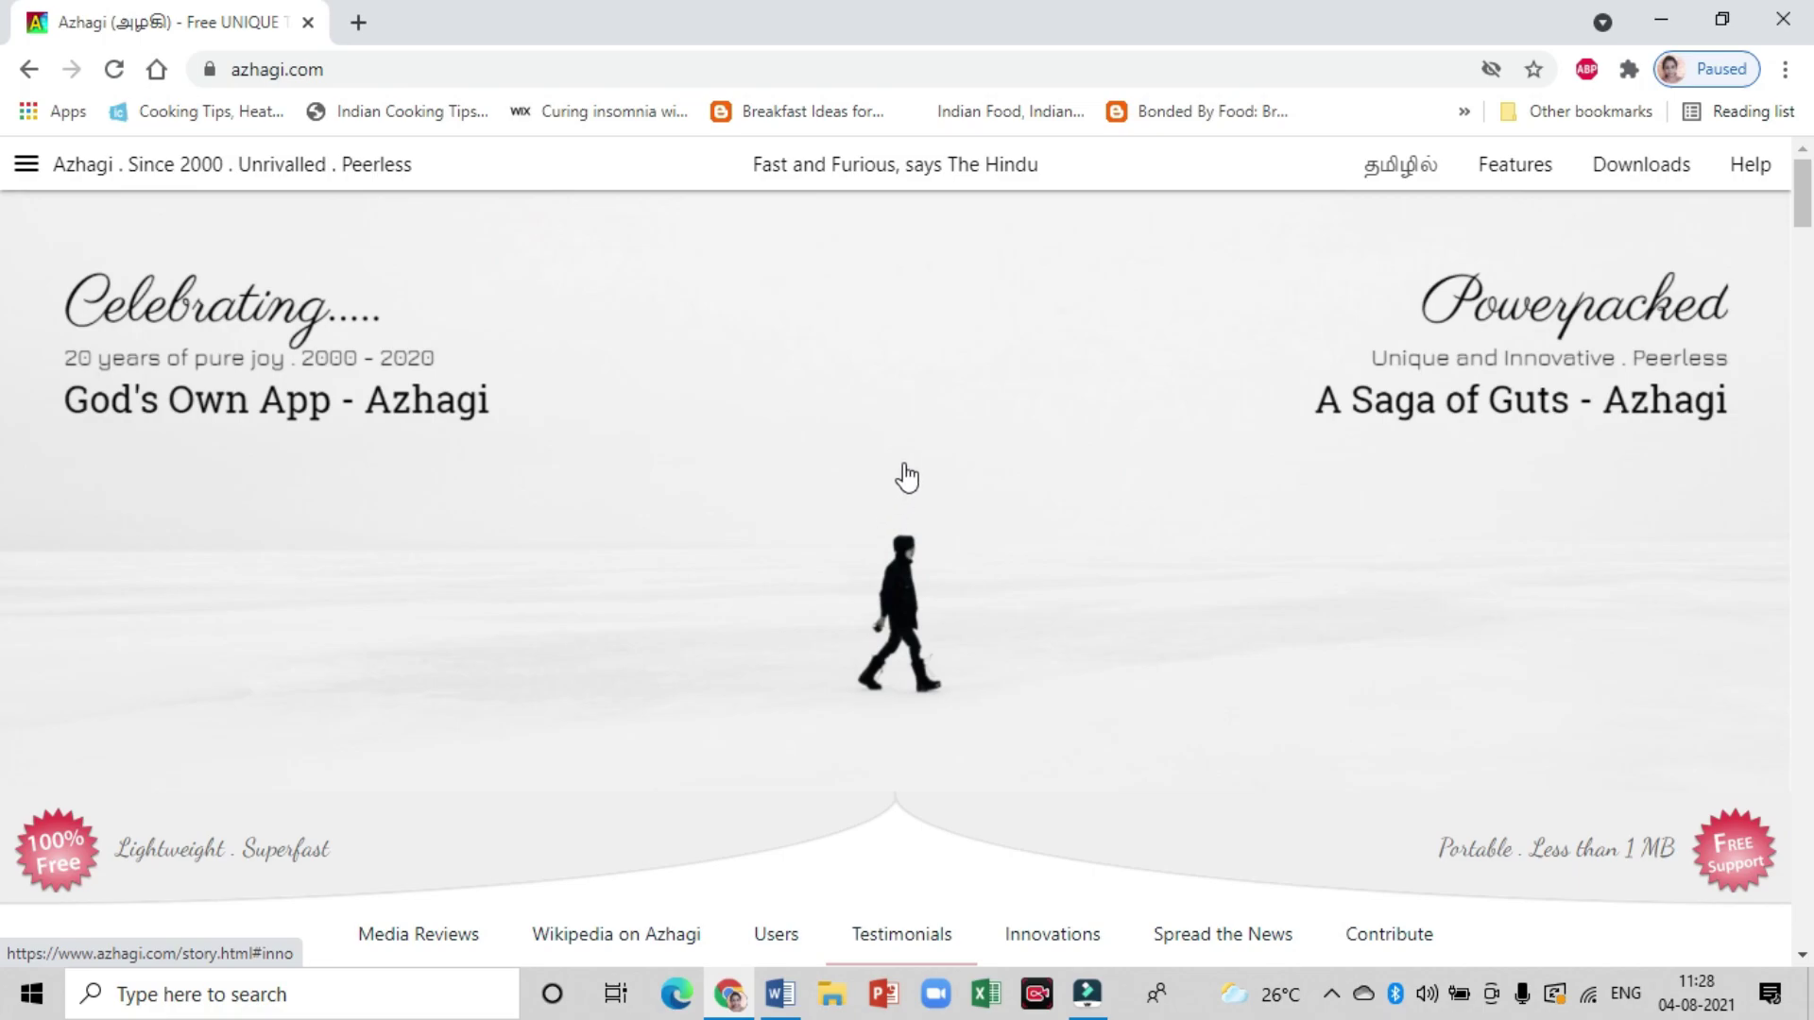
Look over the Azhagi home page and open the primary download page for Azhagi+ (AzhagiPlus) for Windows desktops/laptops.
scroll(905, 478, "down", 1)
scroll(905, 472, "down", 6)
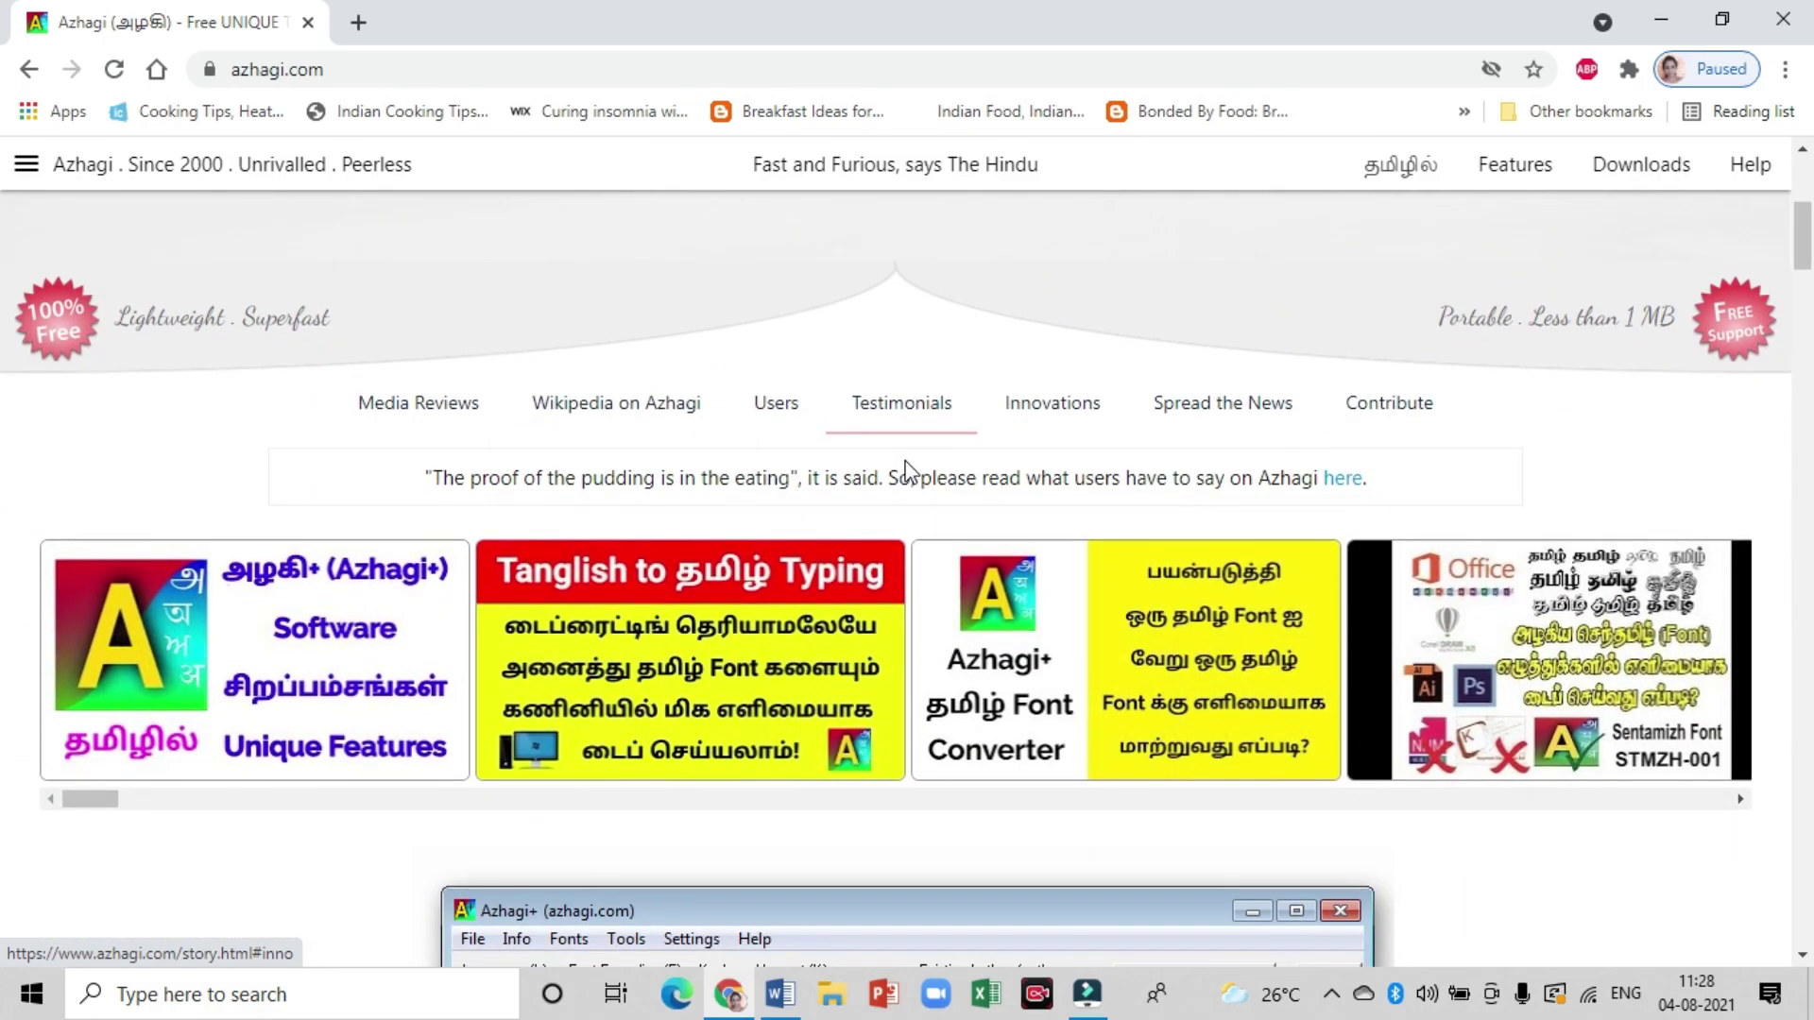
scroll(907, 469, "down", 5)
scroll(909, 467, "up", 7)
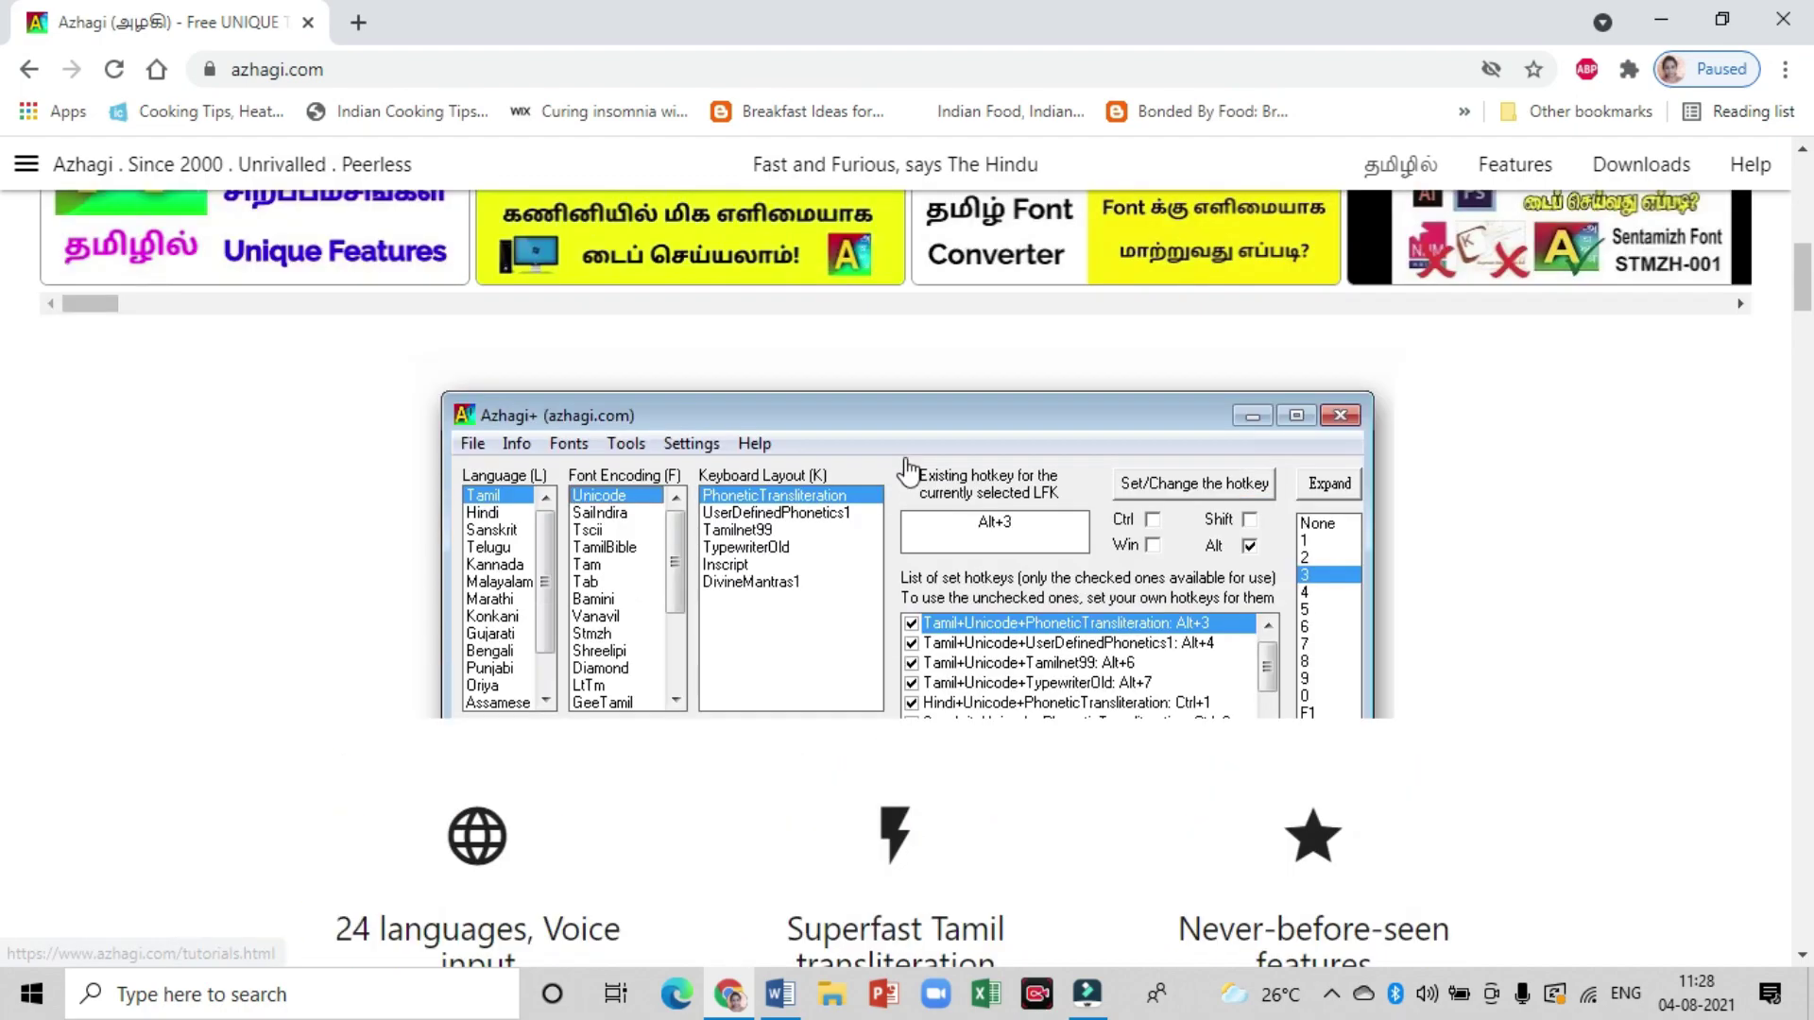
scroll(906, 470, "up", 5)
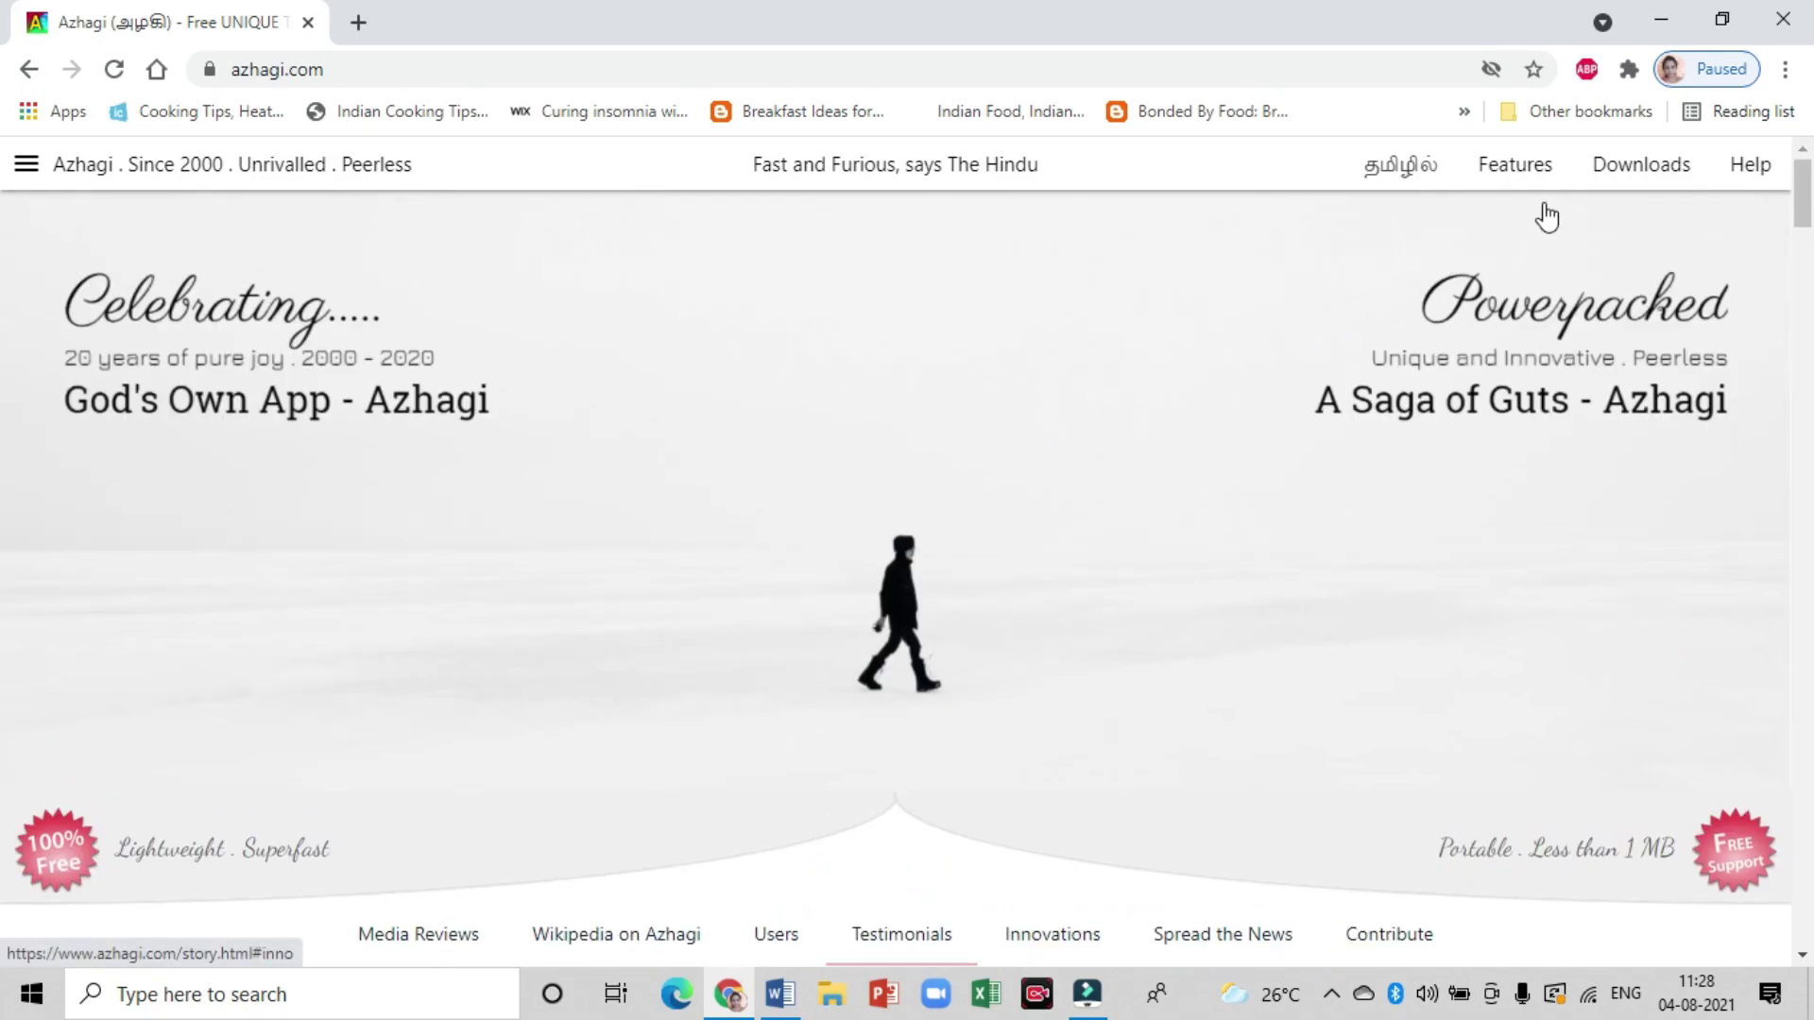
left_click(1616, 183)
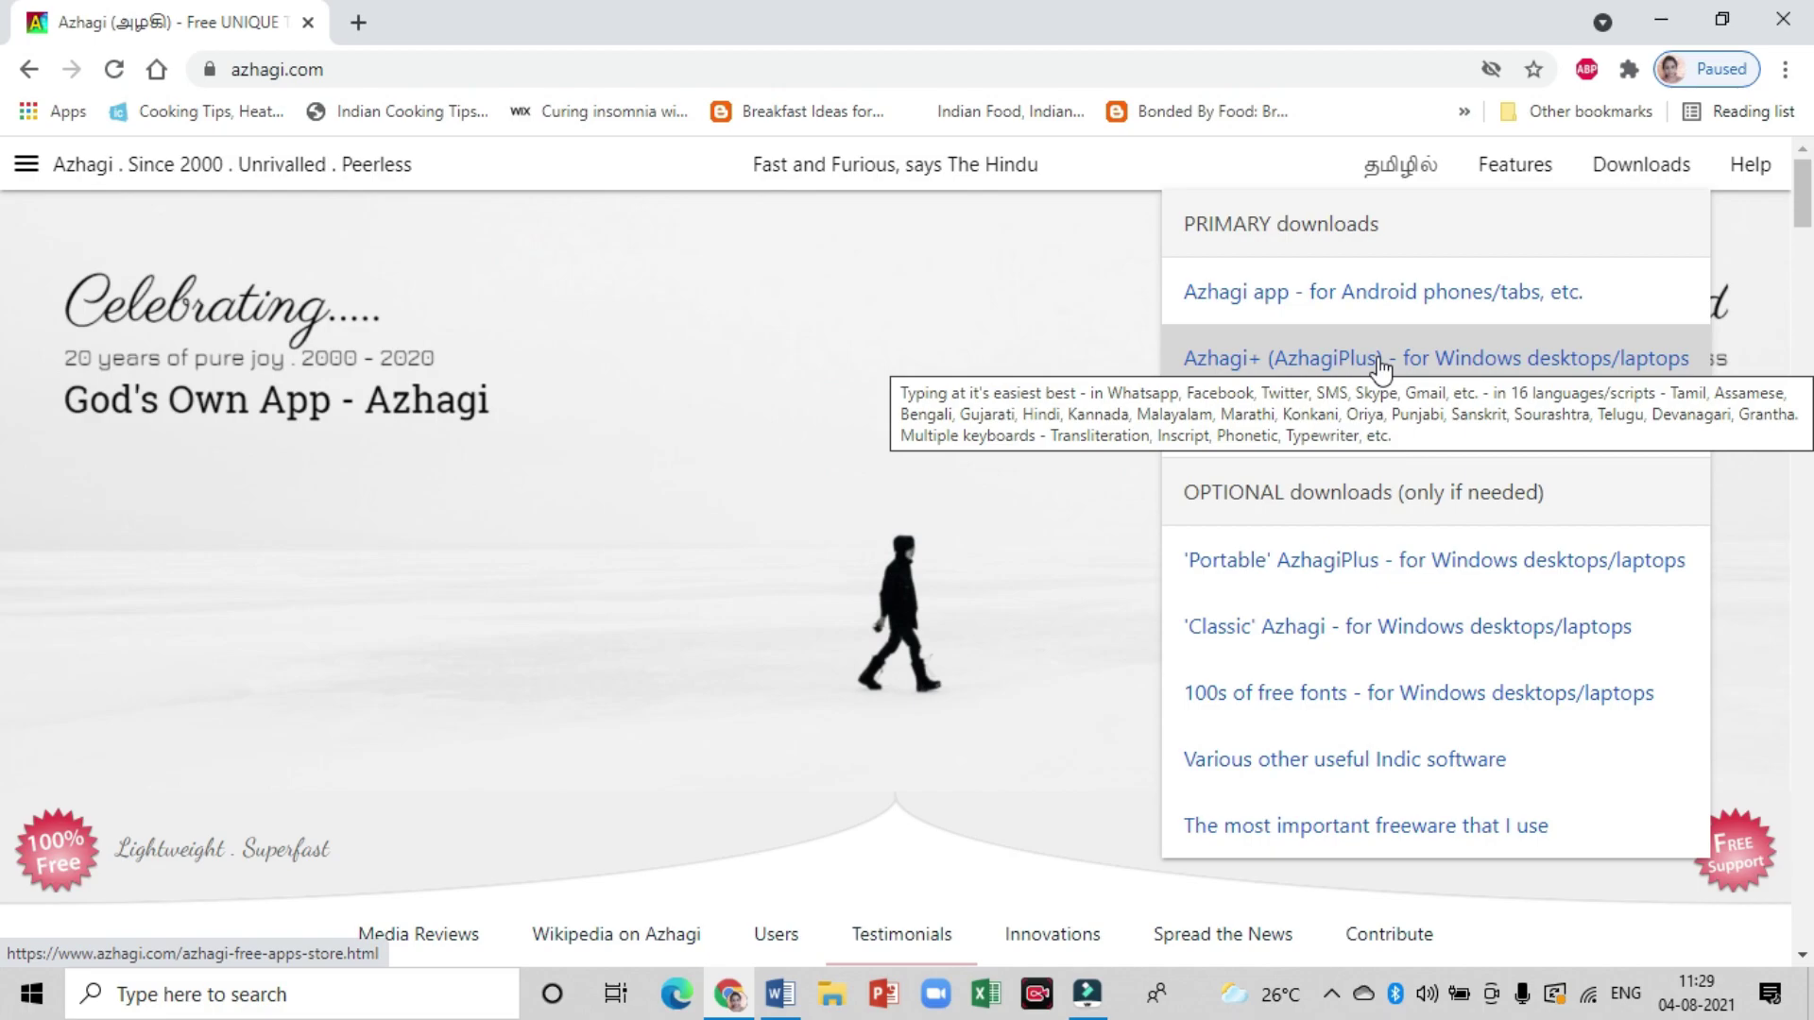
left_click(1379, 362)
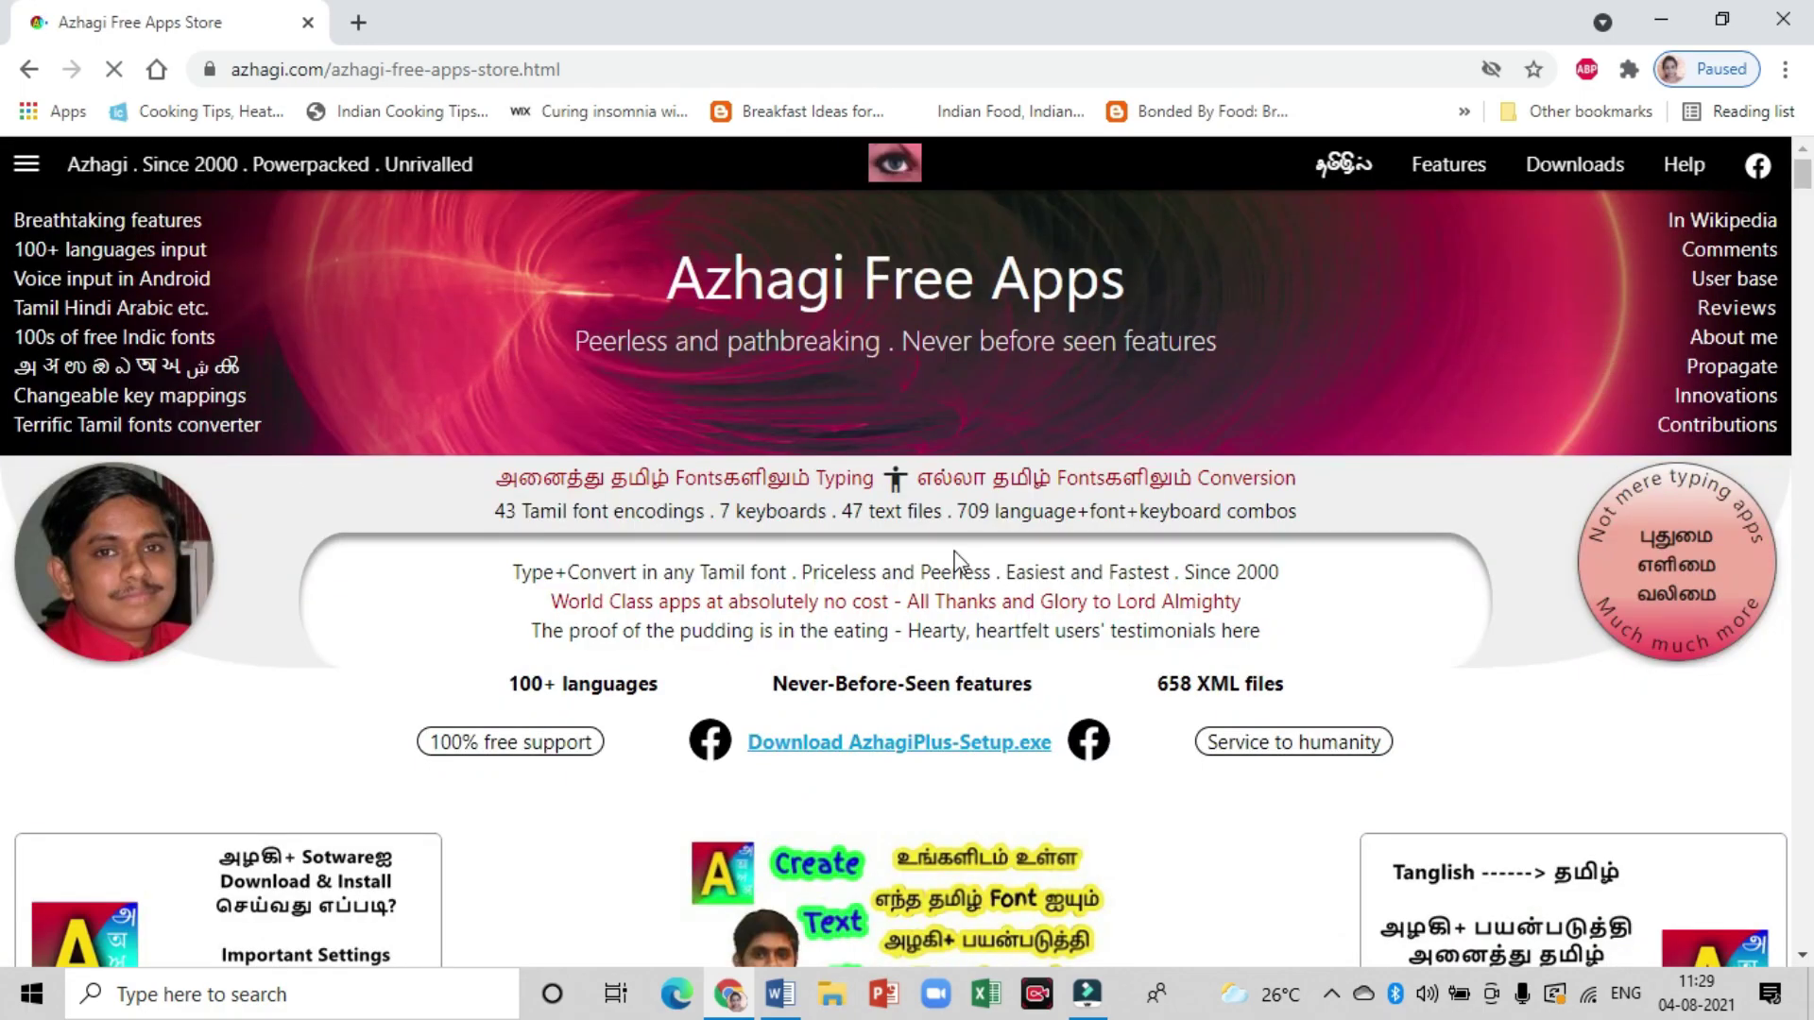
Look over the Azhagi Free Apps page and download AzhagiPlus-Setup.exe.
scroll(973, 522, "down", 1)
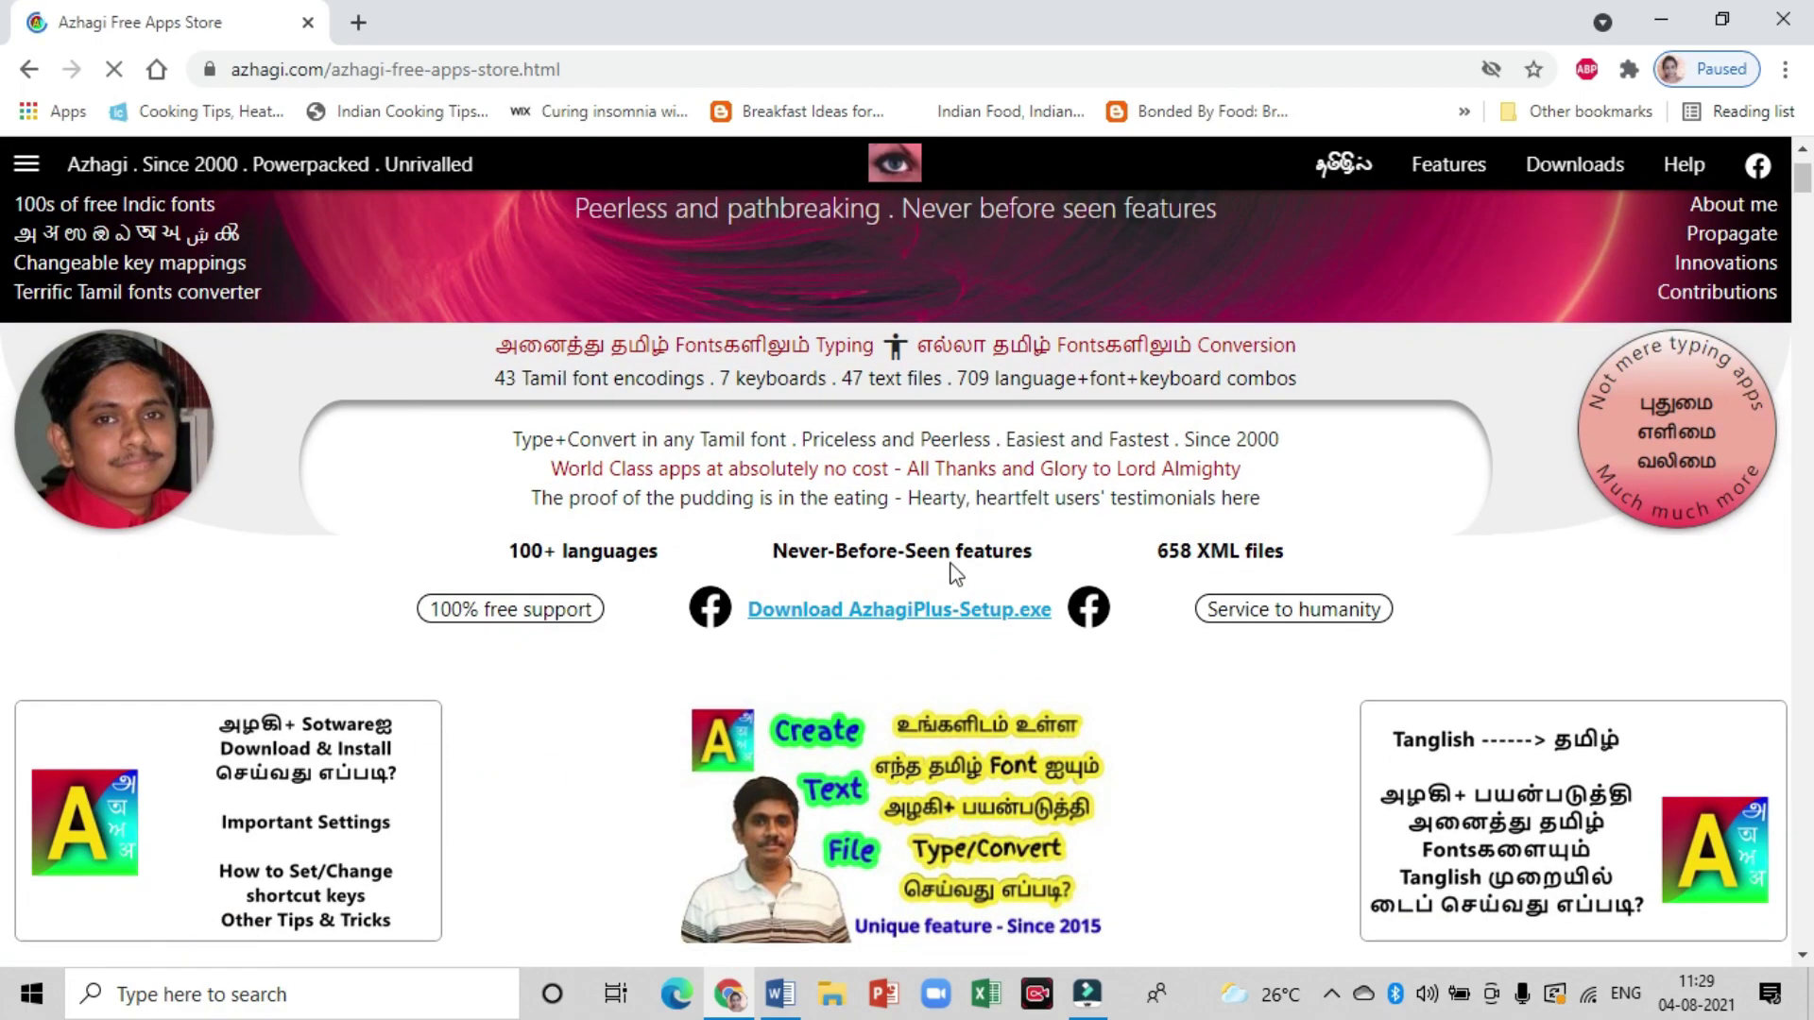
scroll(1107, 404, "down", 1)
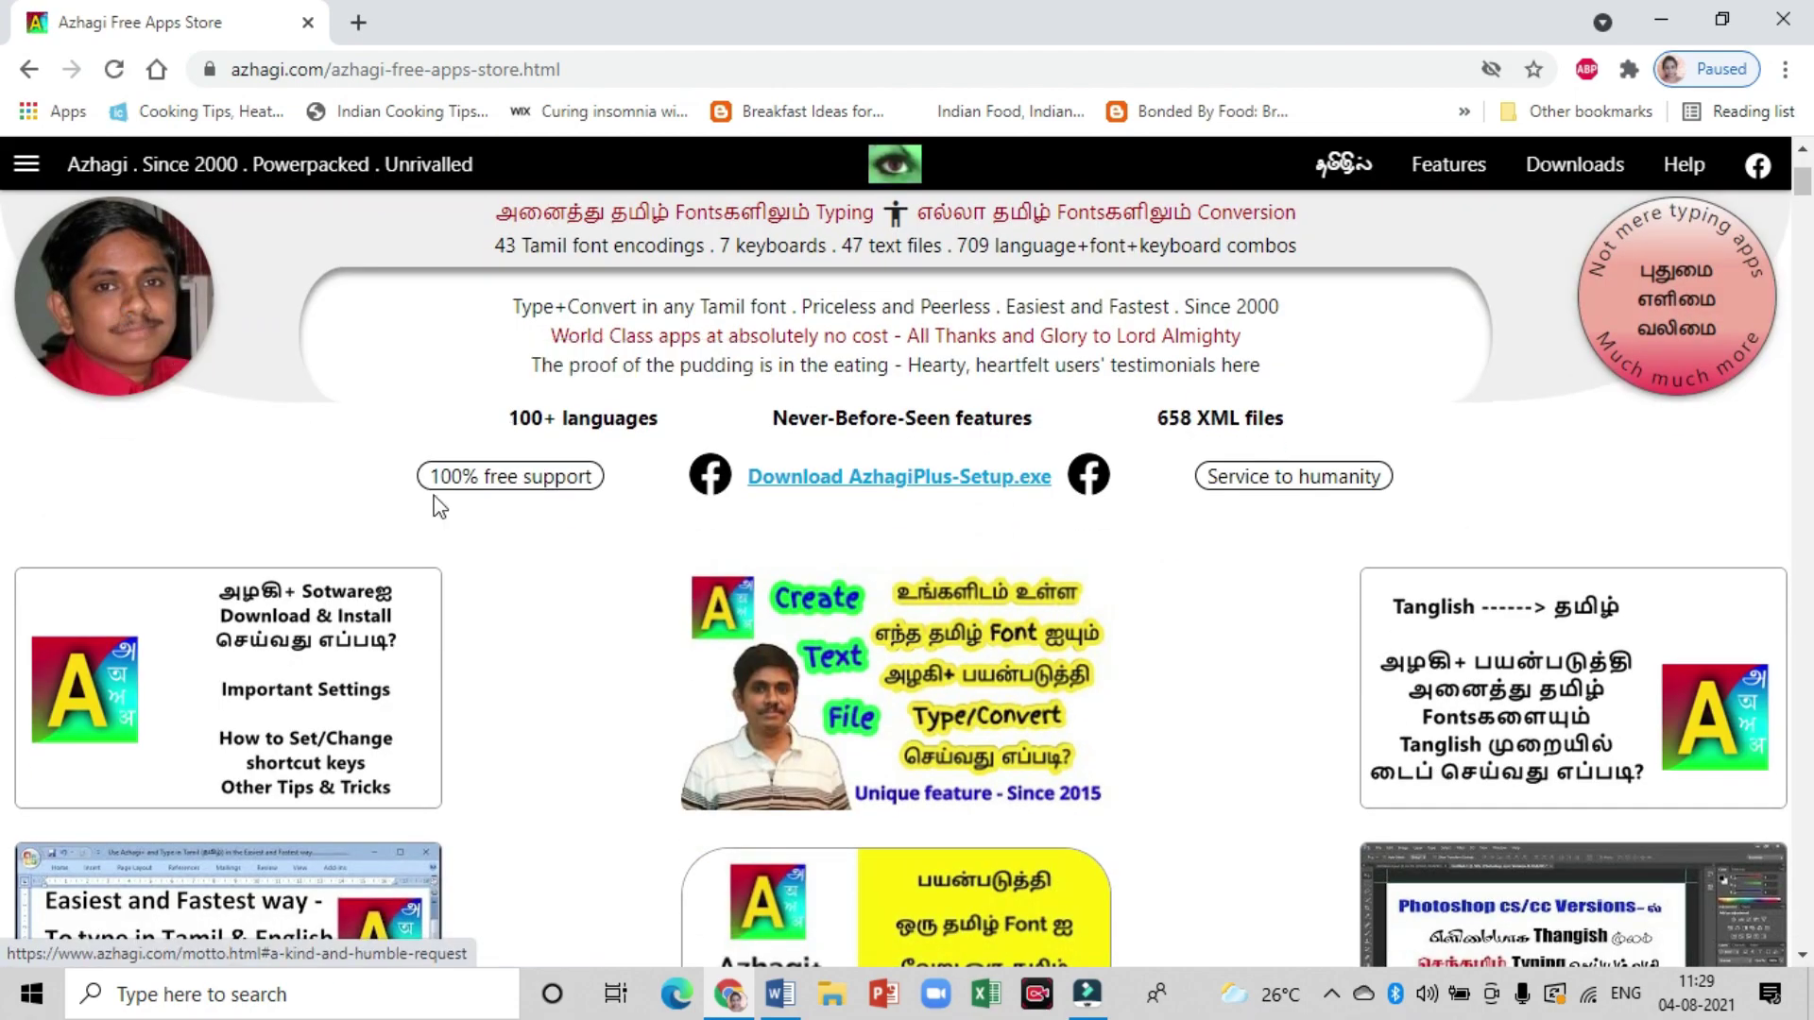
scroll(1043, 576, "down", 3)
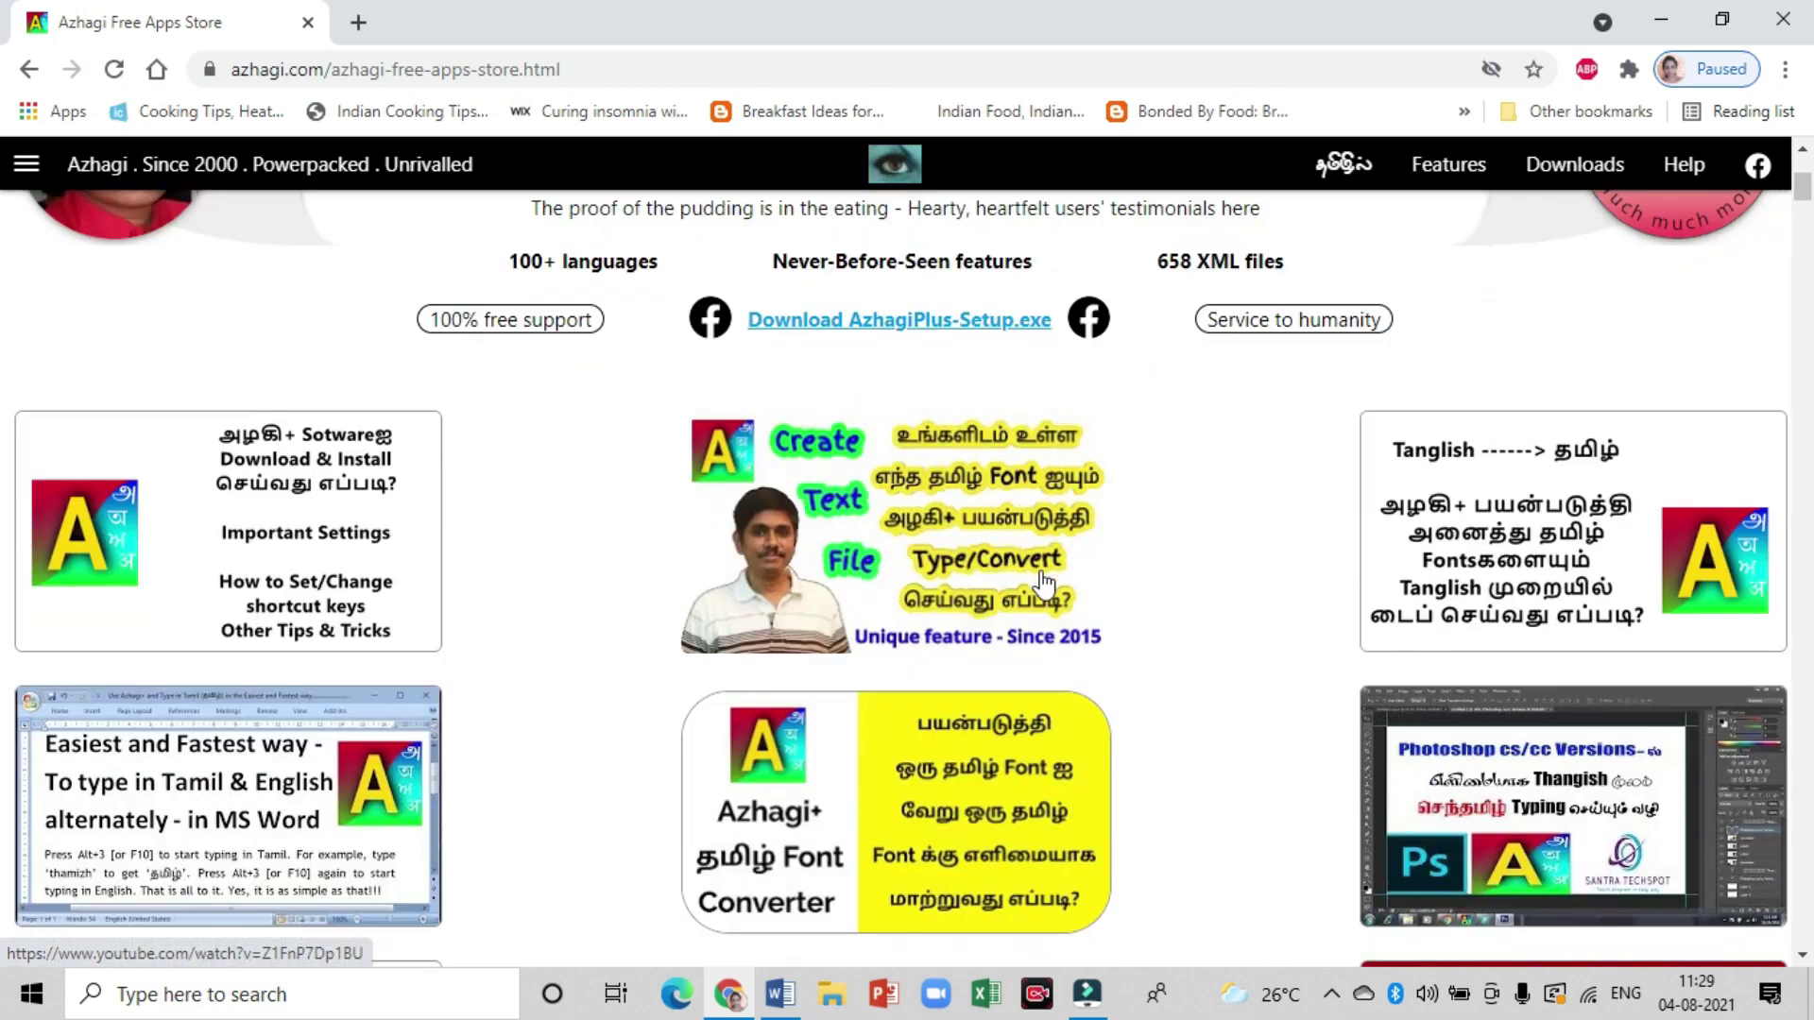
scroll(1042, 576, "up", 3)
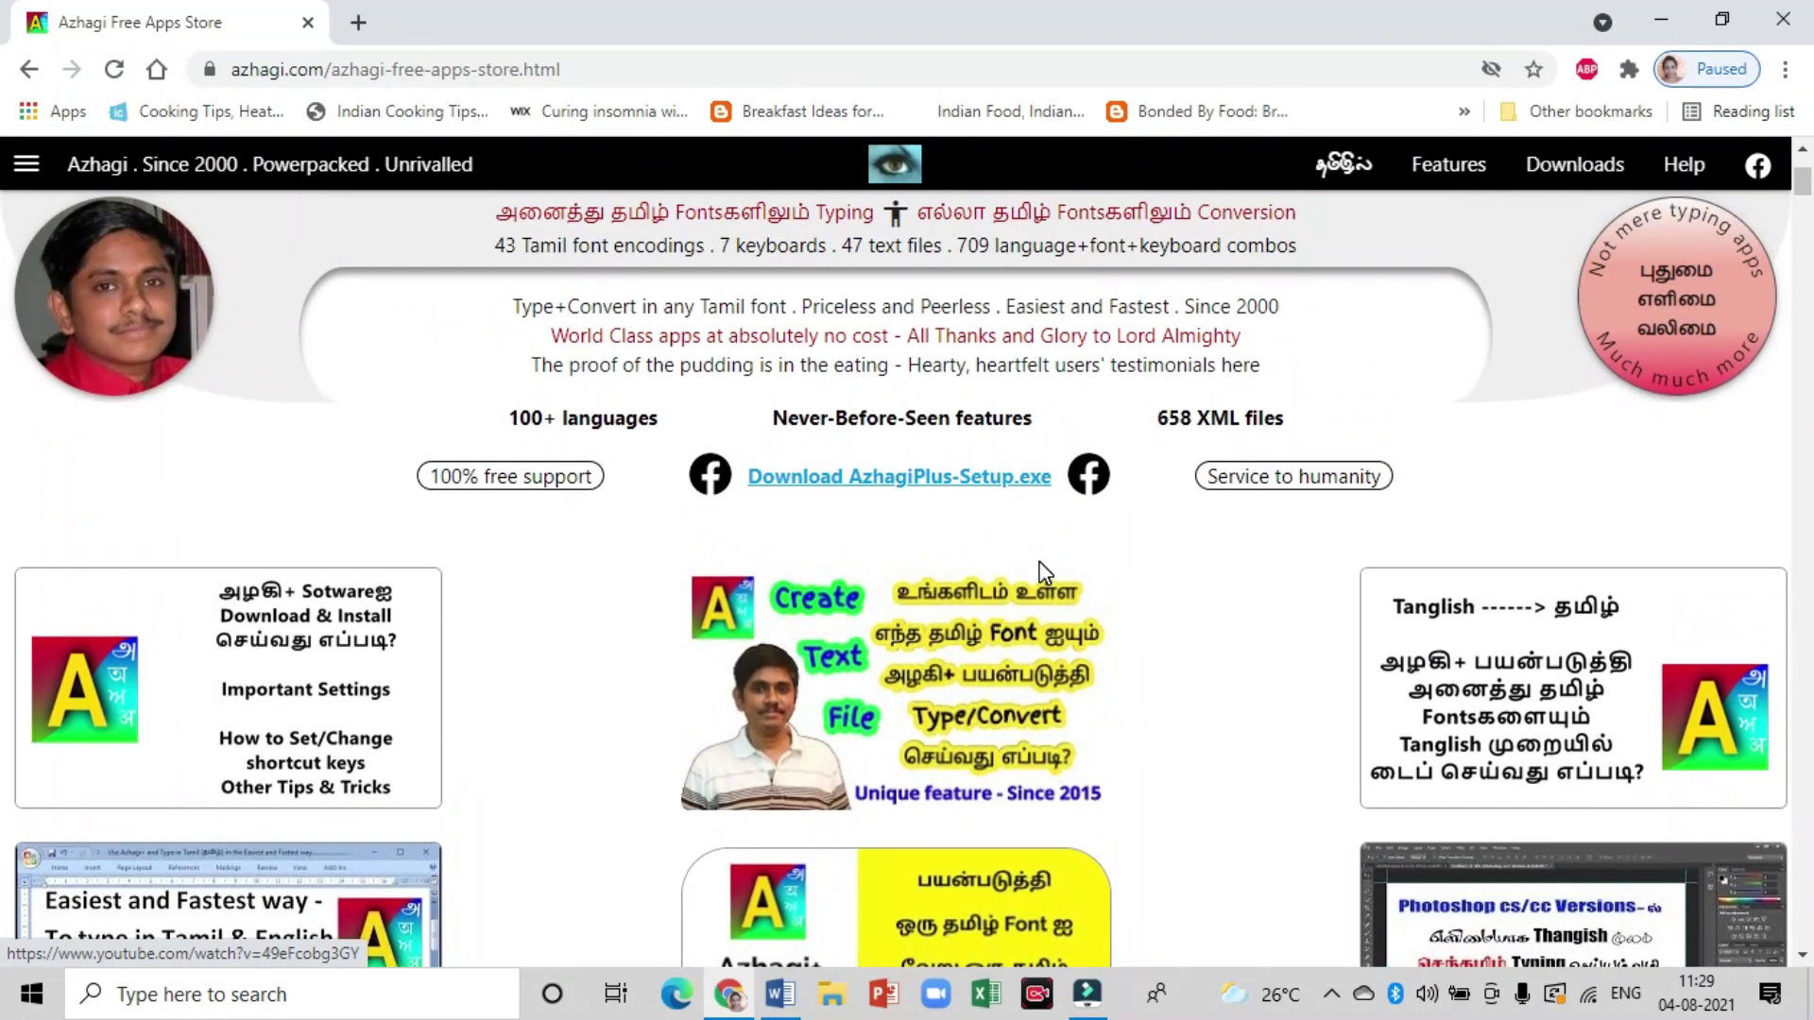
left_click(958, 486)
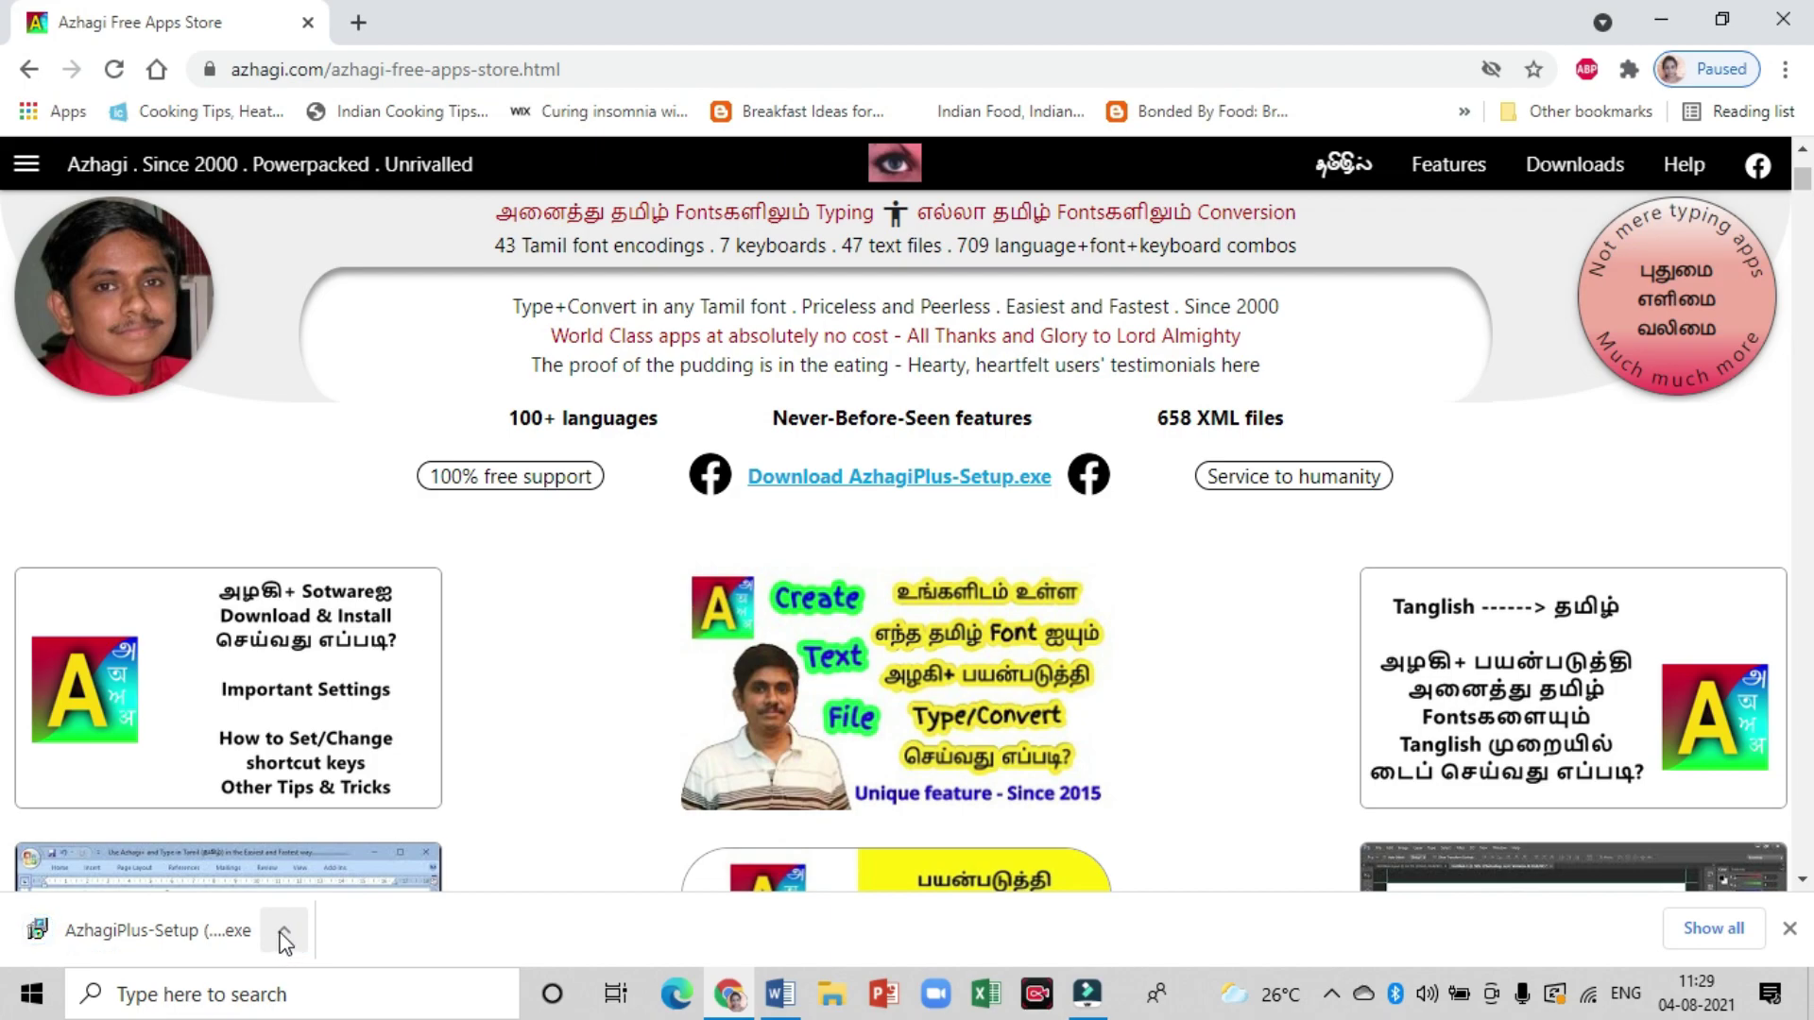
Show the downloaded AzhagiPlus-Setup file in its folder and run it, accepting the security warning.
left_click(283, 936)
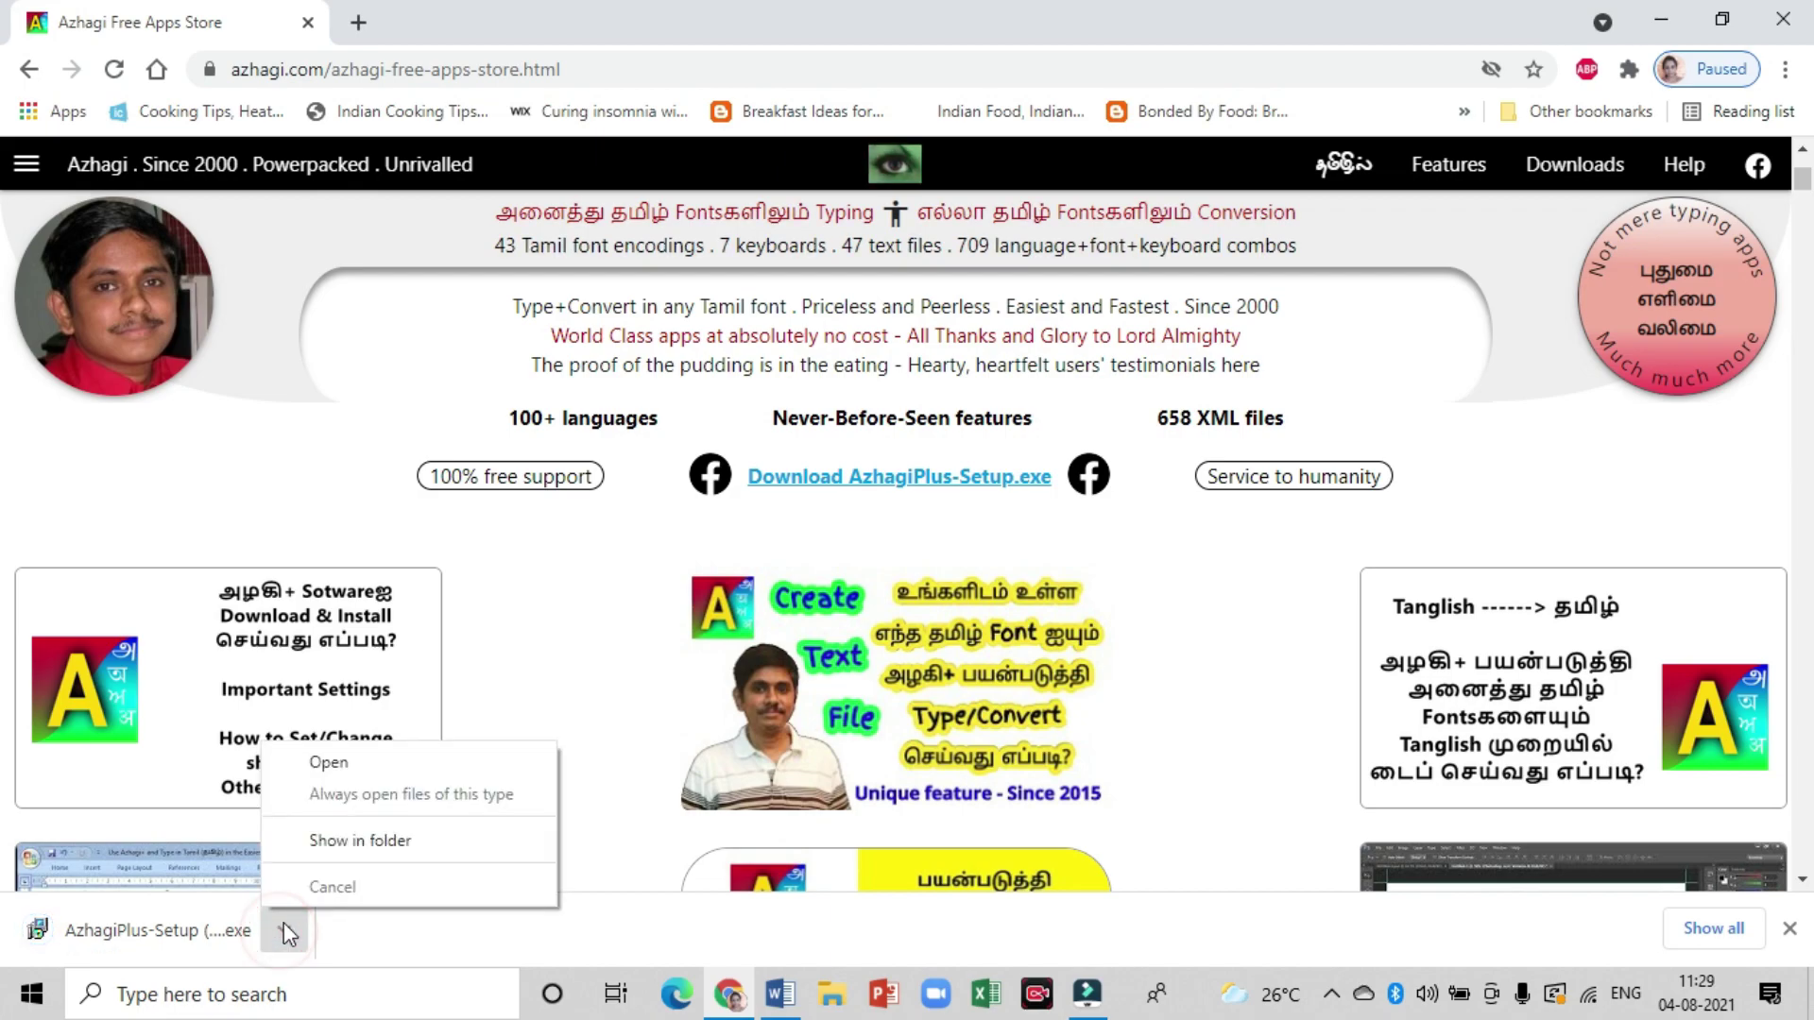
left_click(382, 850)
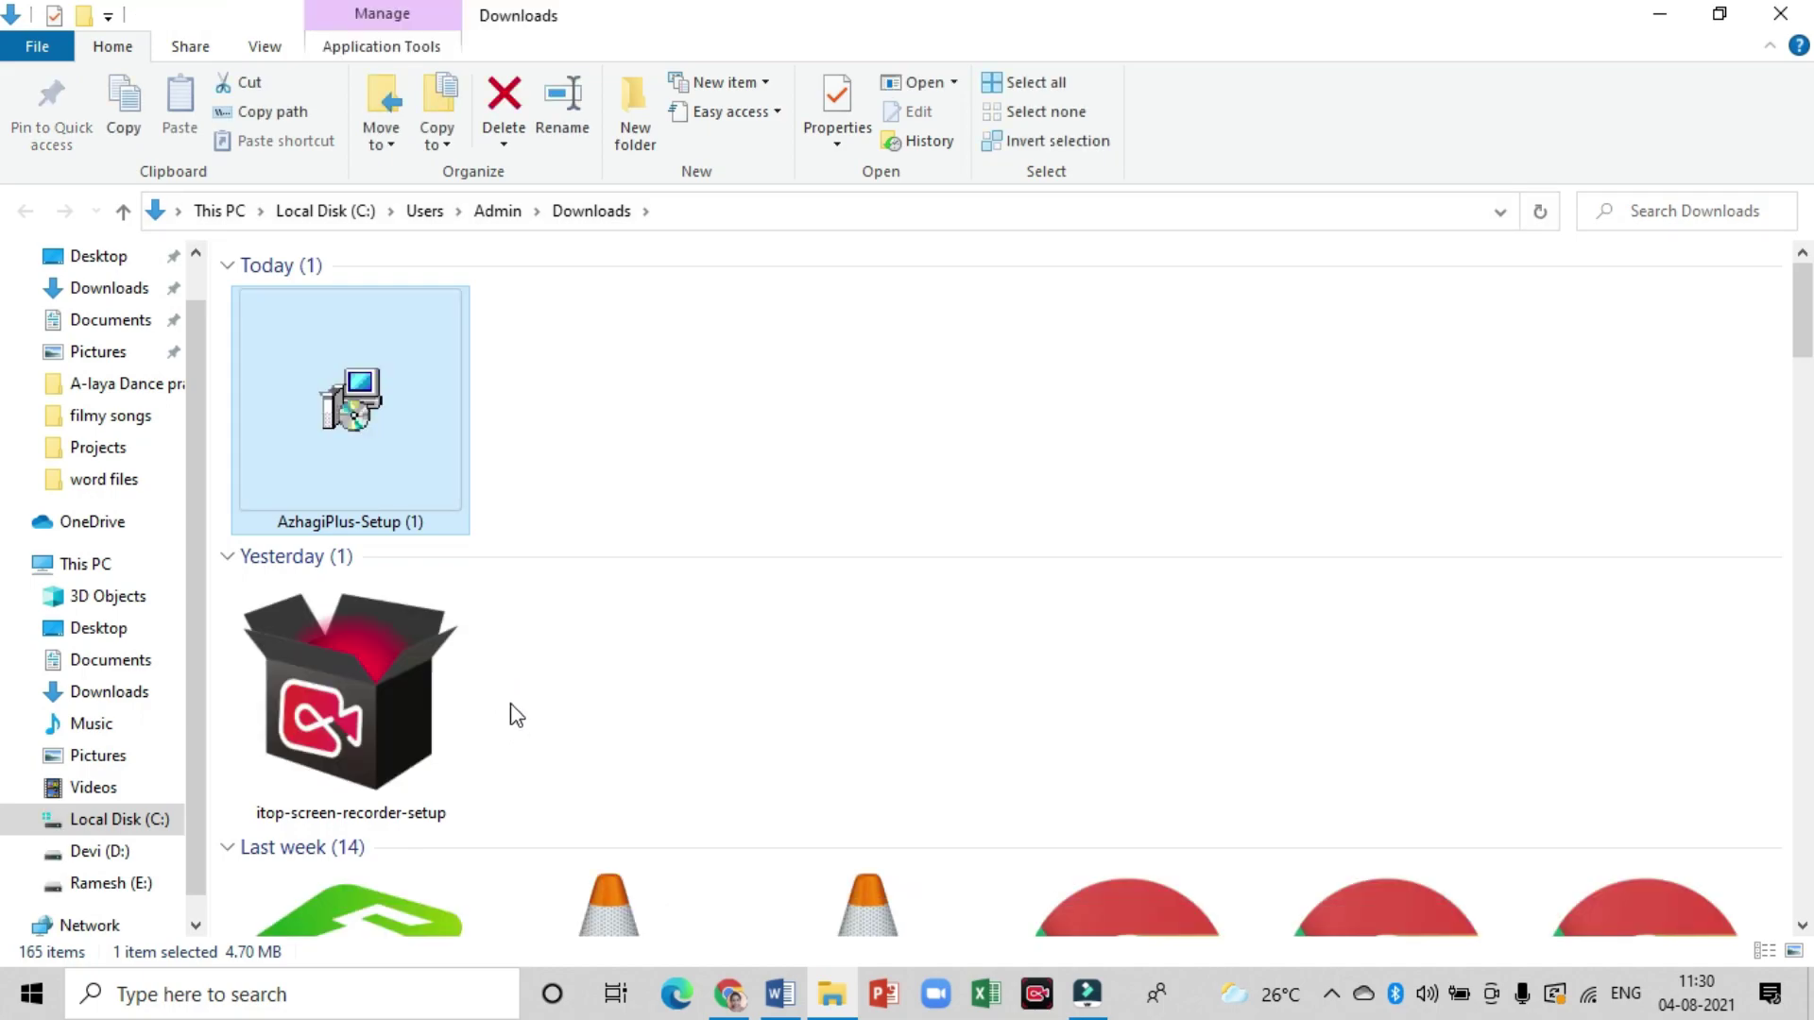
double_click(383, 399)
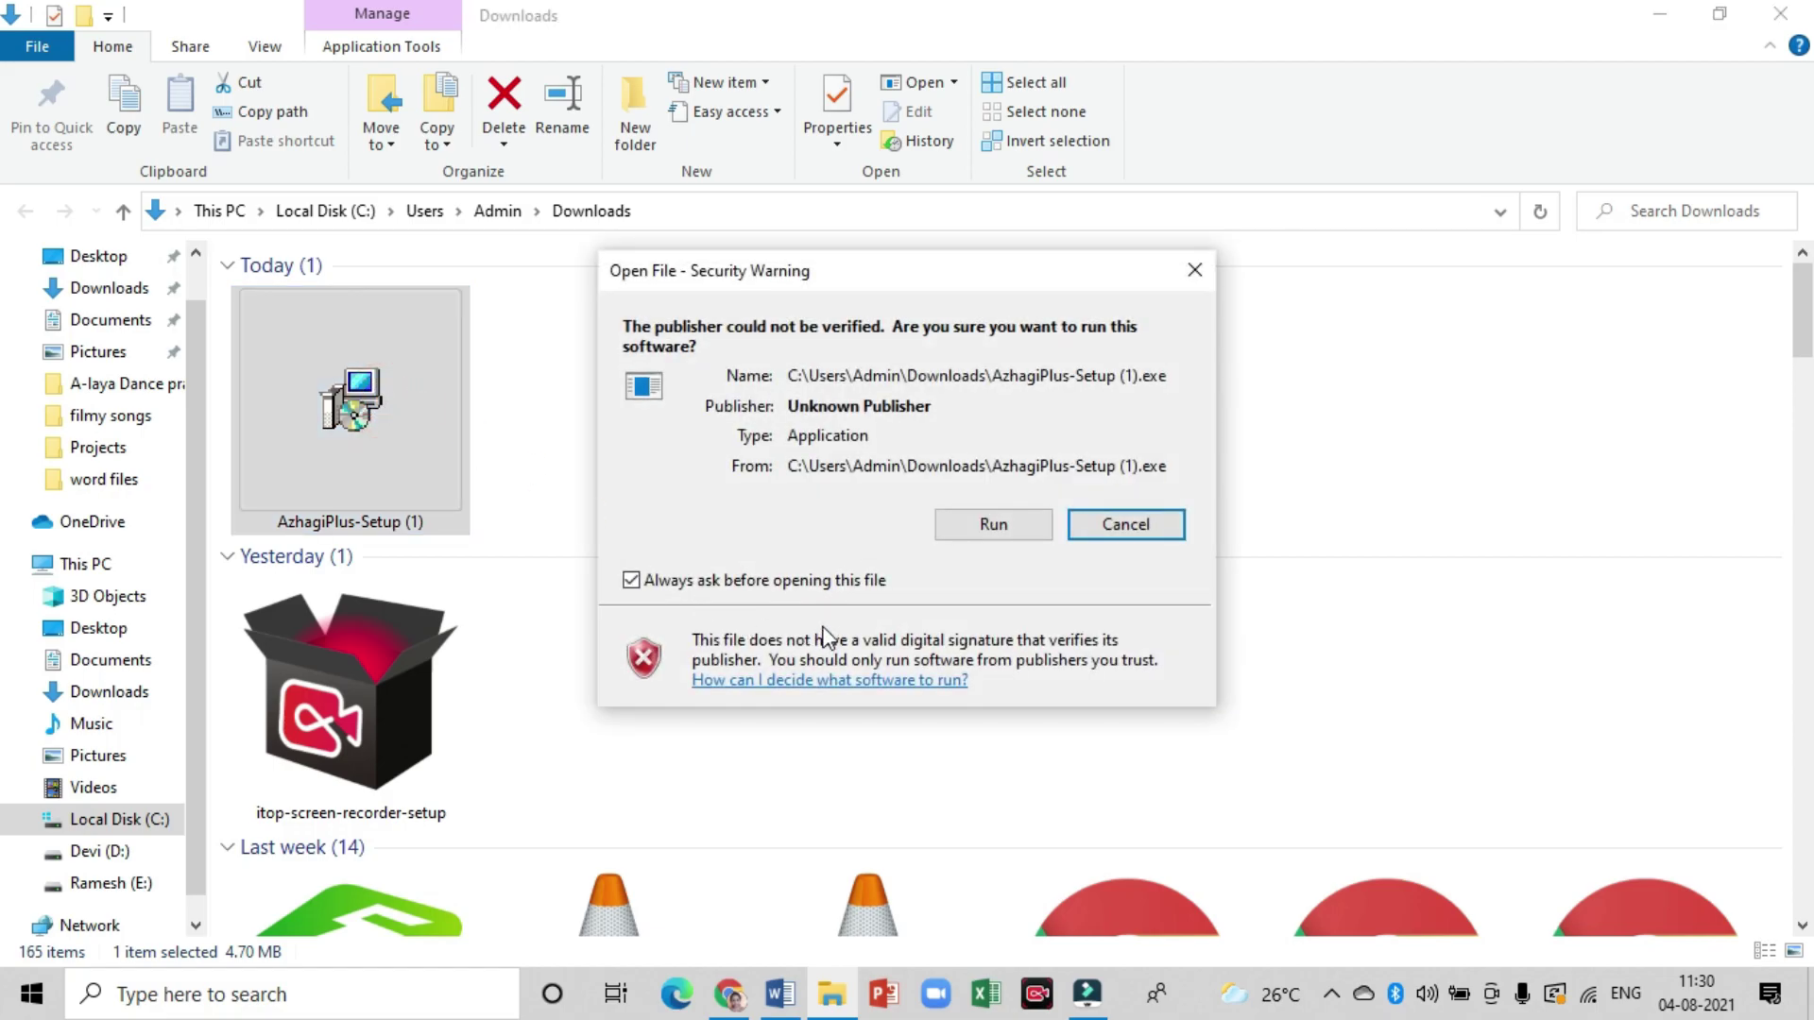
left_click(993, 525)
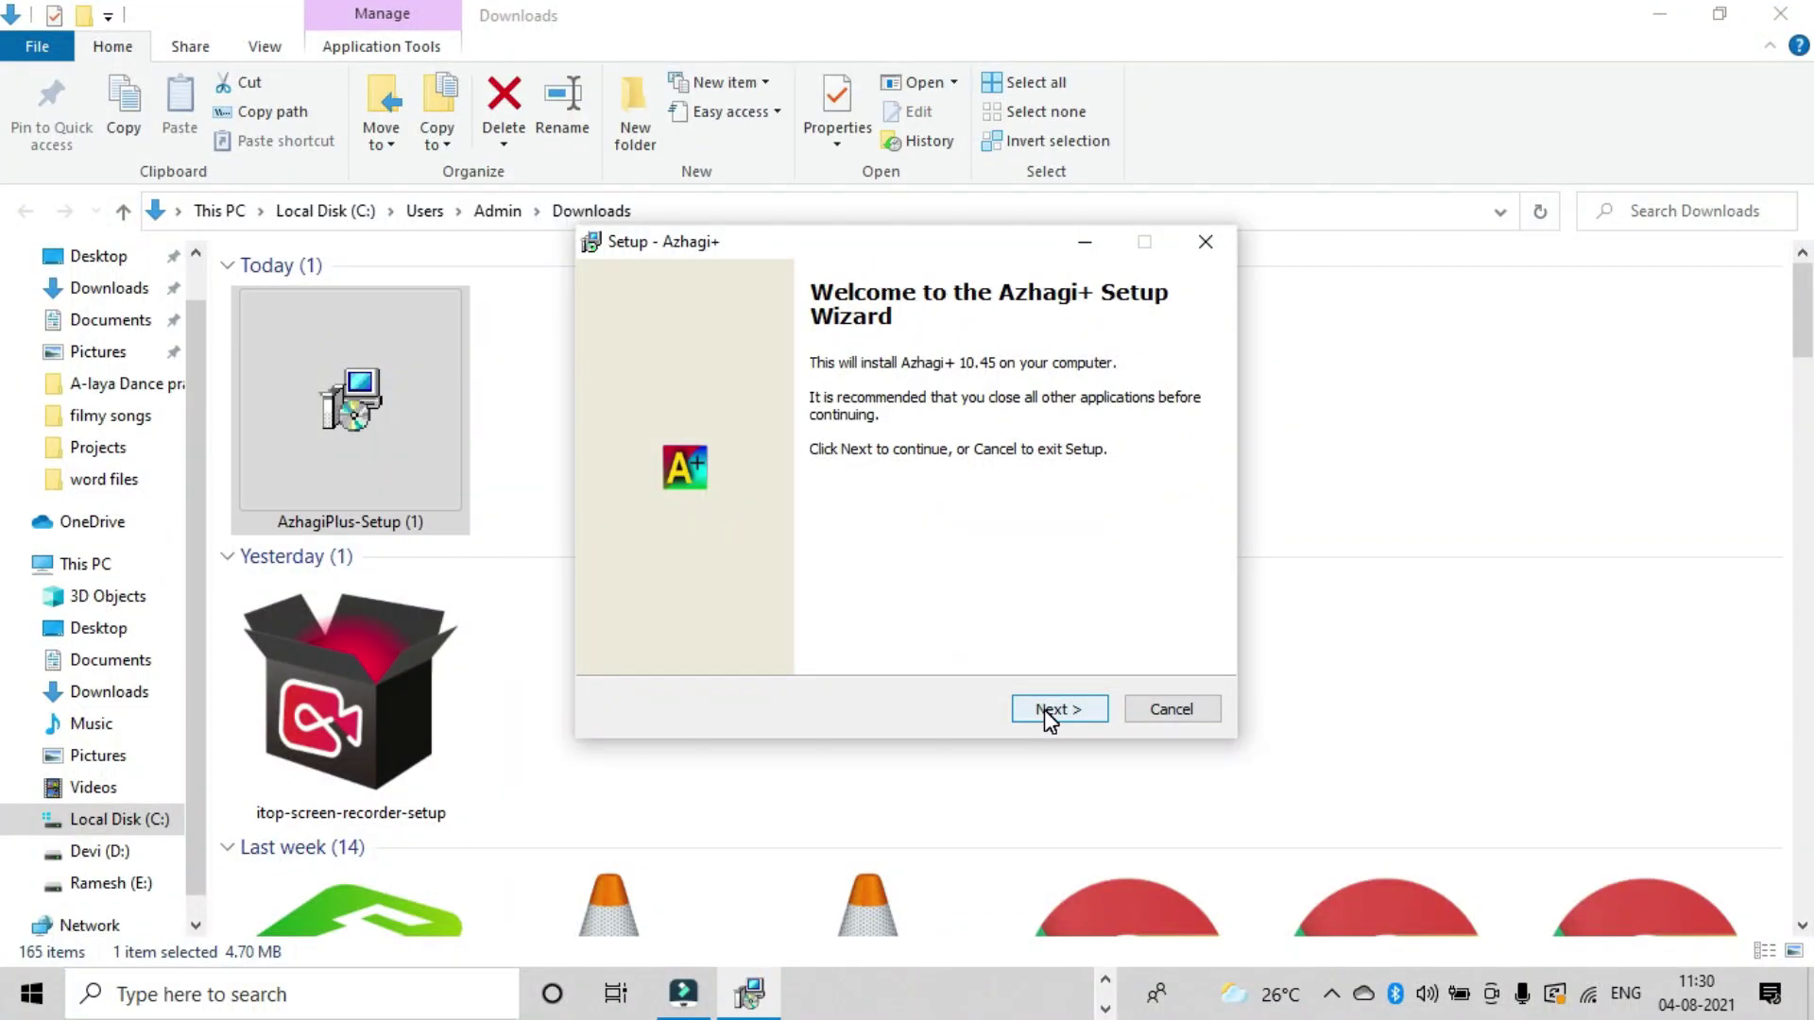
Install Azhagi+ into C:\Program Files (x86)\Azhagi+ with the Start Menu folder Azhagi+, and finish setup with the application set to launch.
left_click(1044, 710)
scroll(797, 444, "down", 6)
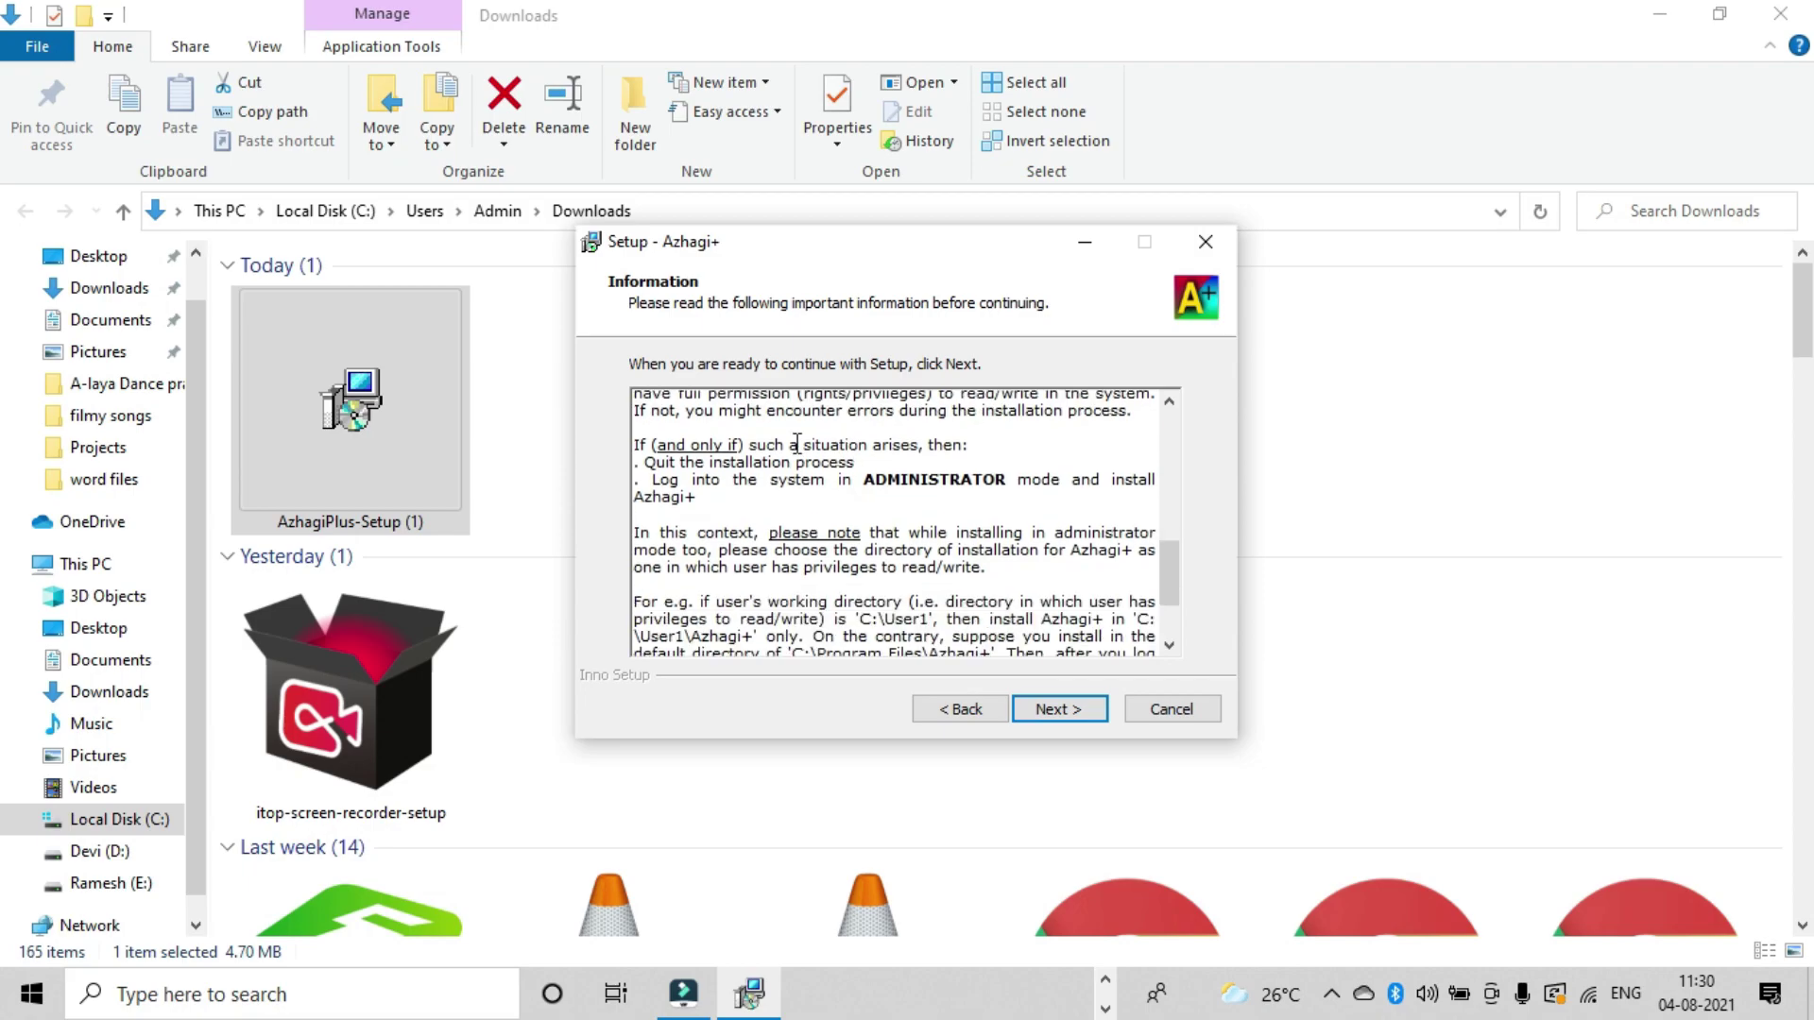
scroll(796, 444, "down", 2)
left_click(1063, 719)
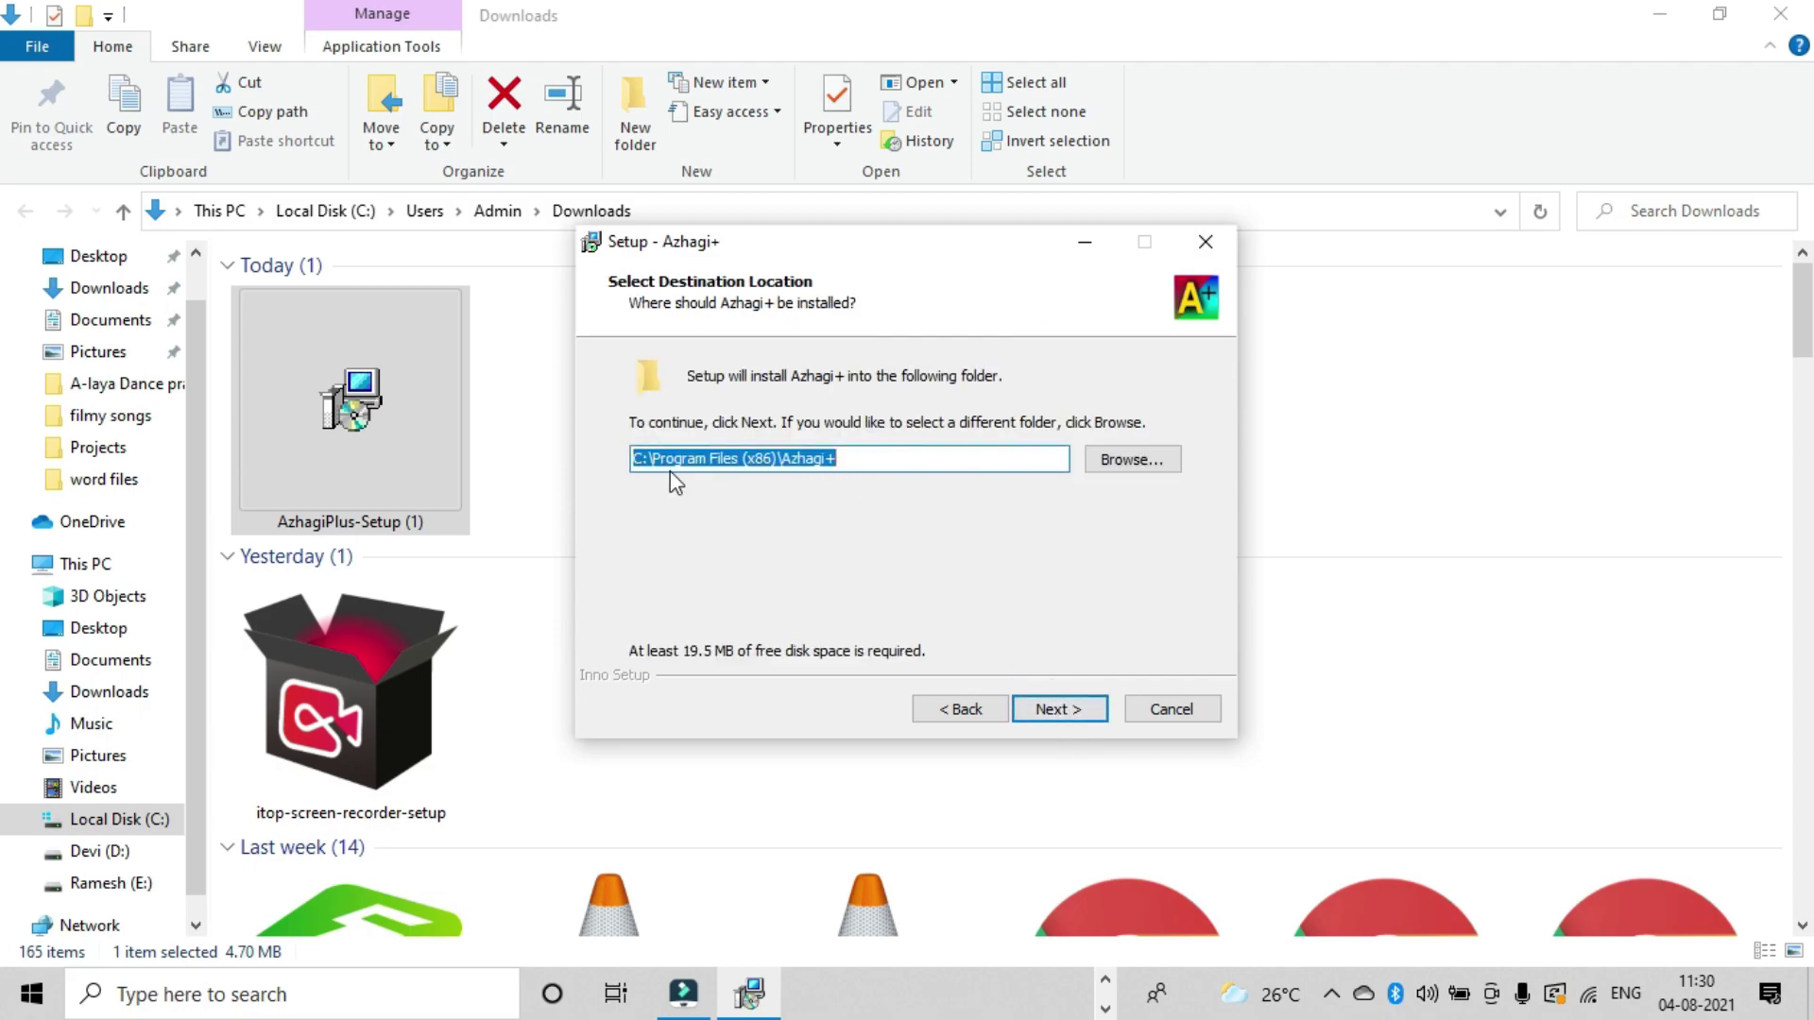
left_click(1074, 710)
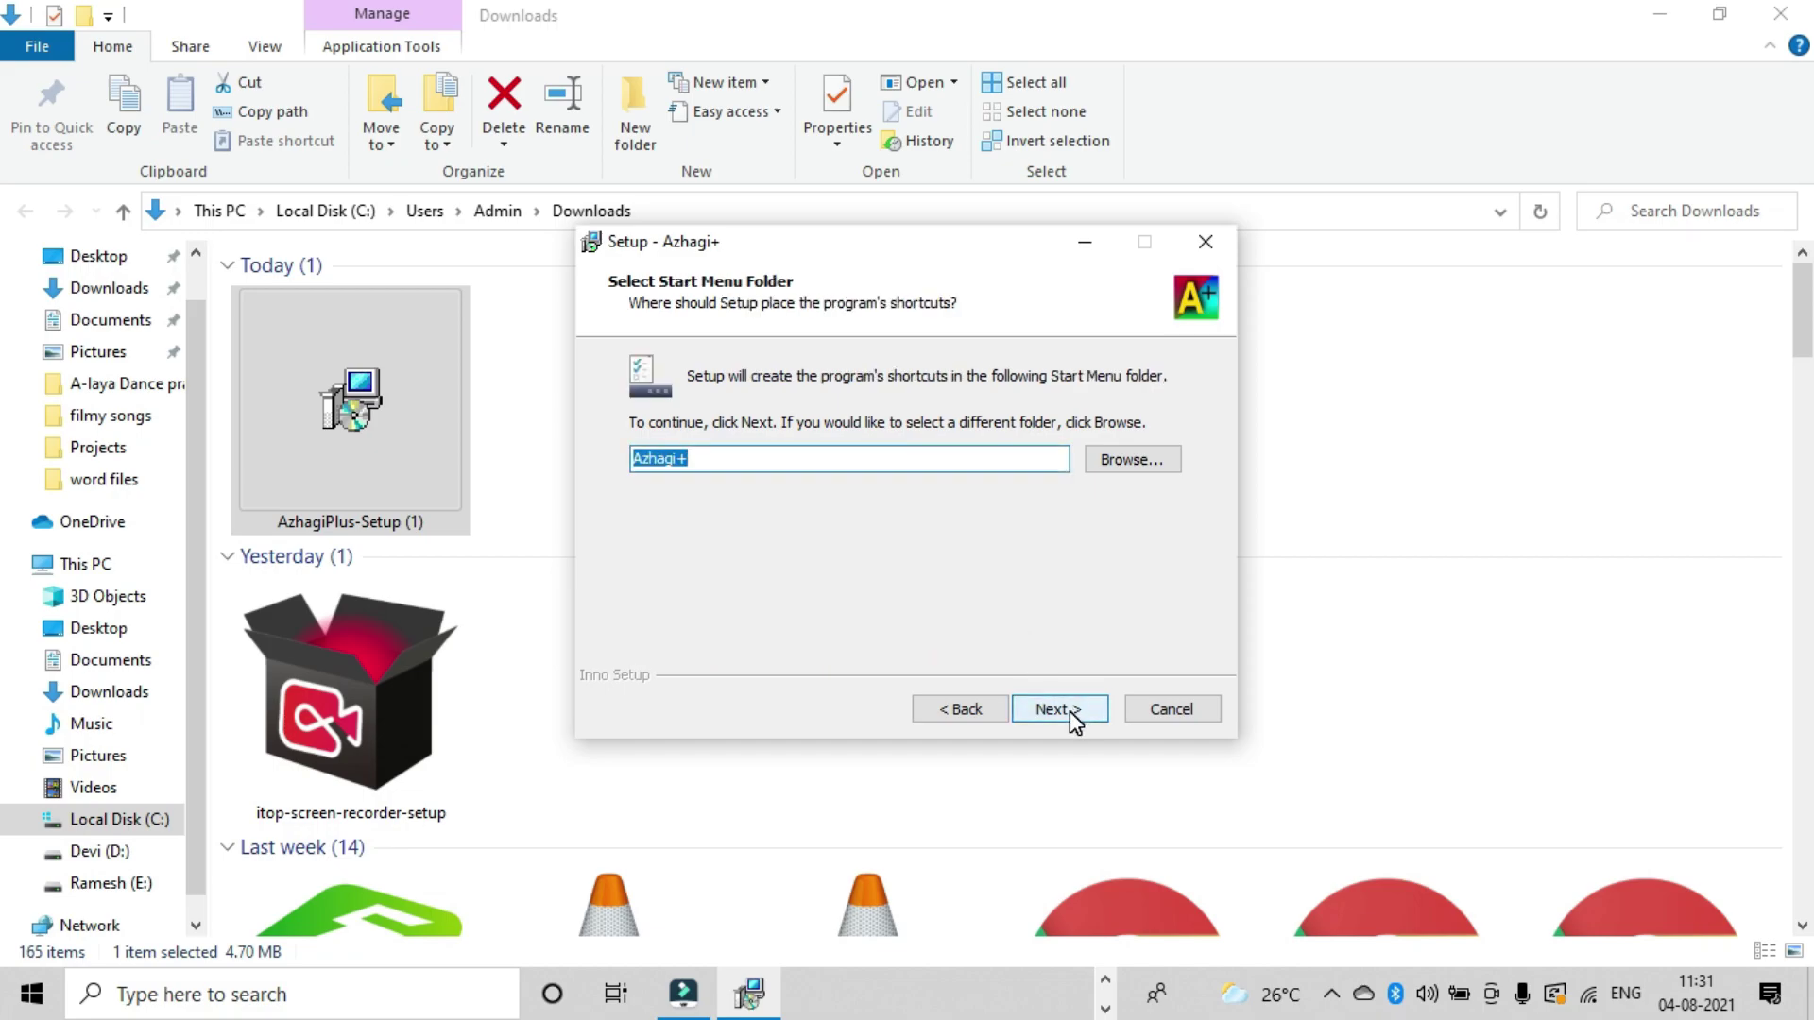
left_click(1074, 717)
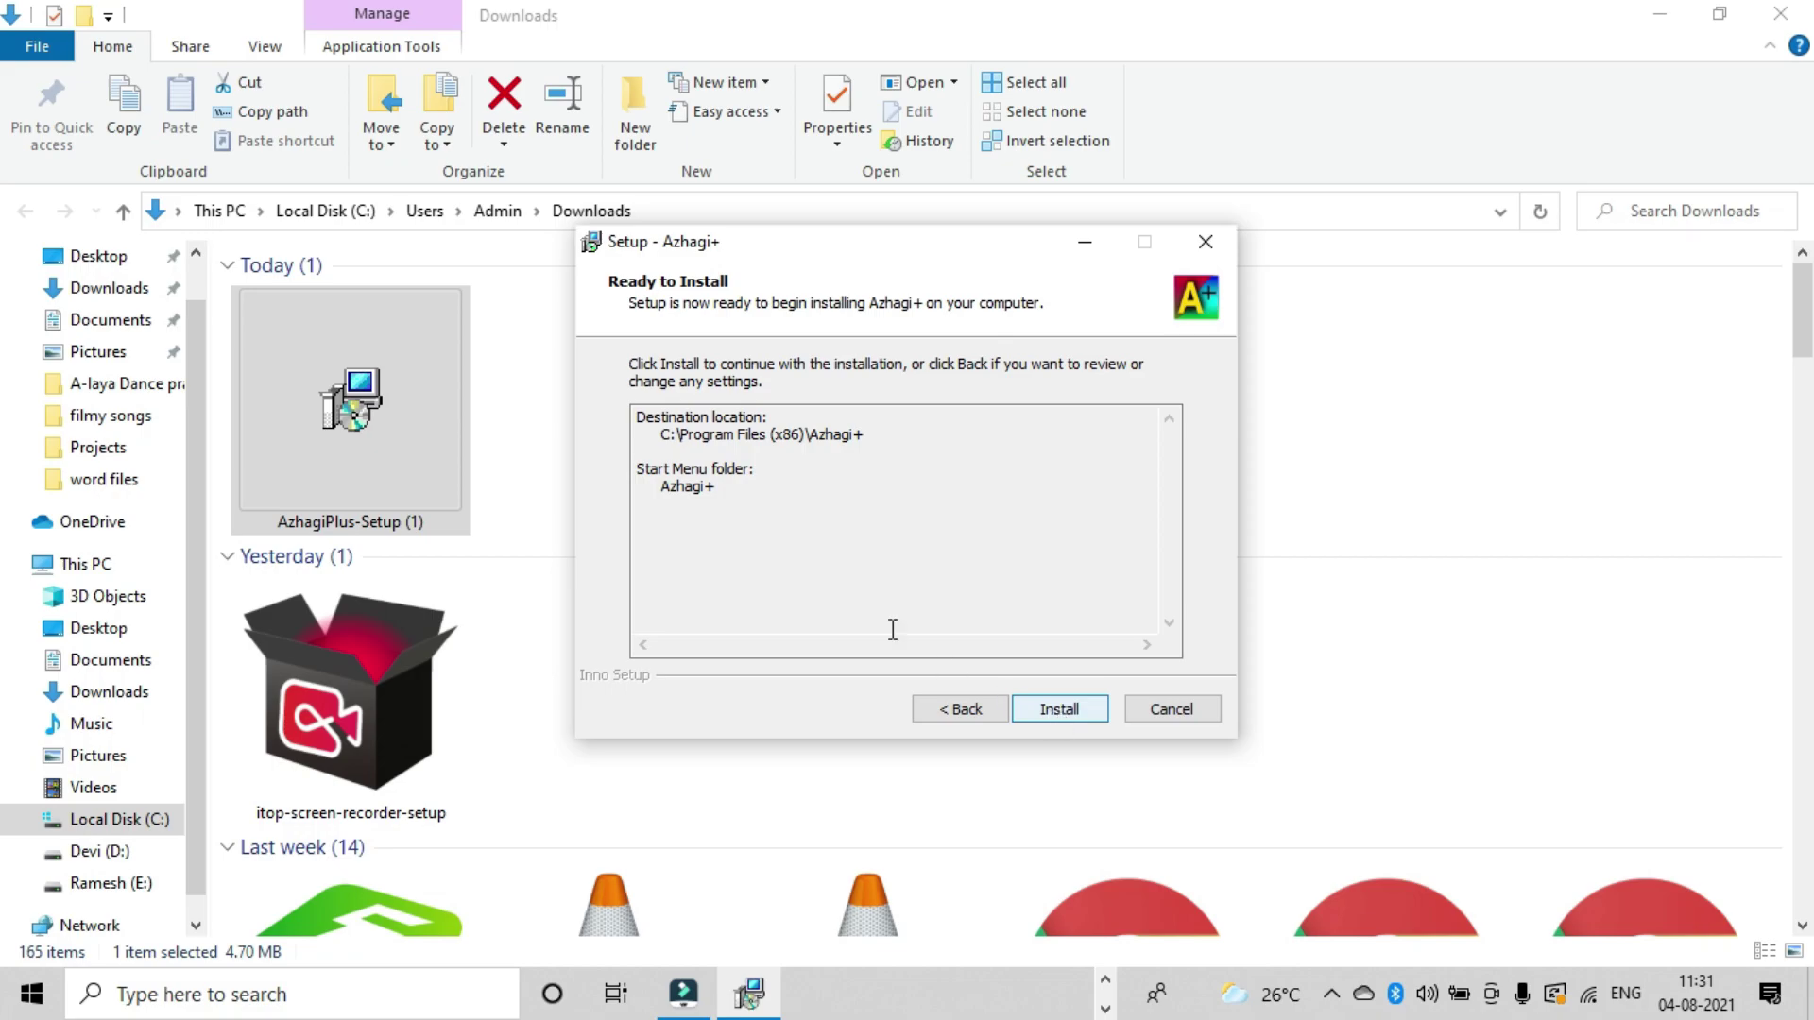
left_click(1059, 709)
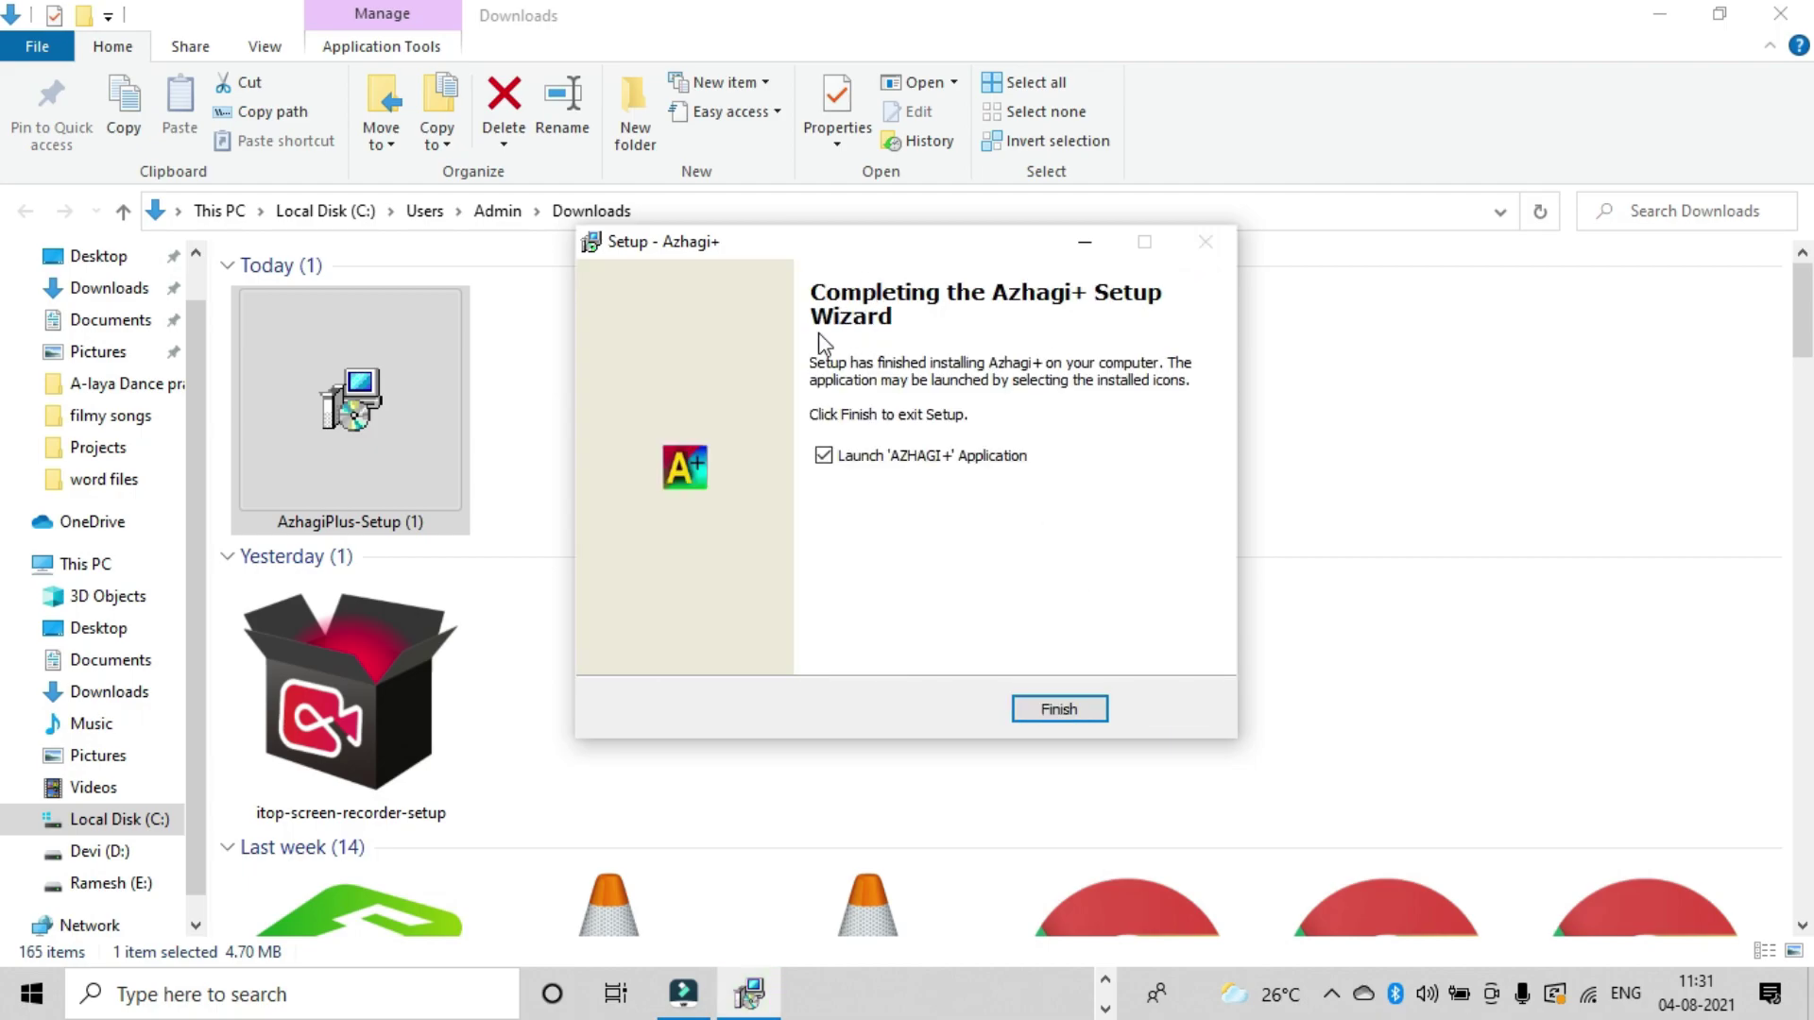
left_click(1077, 716)
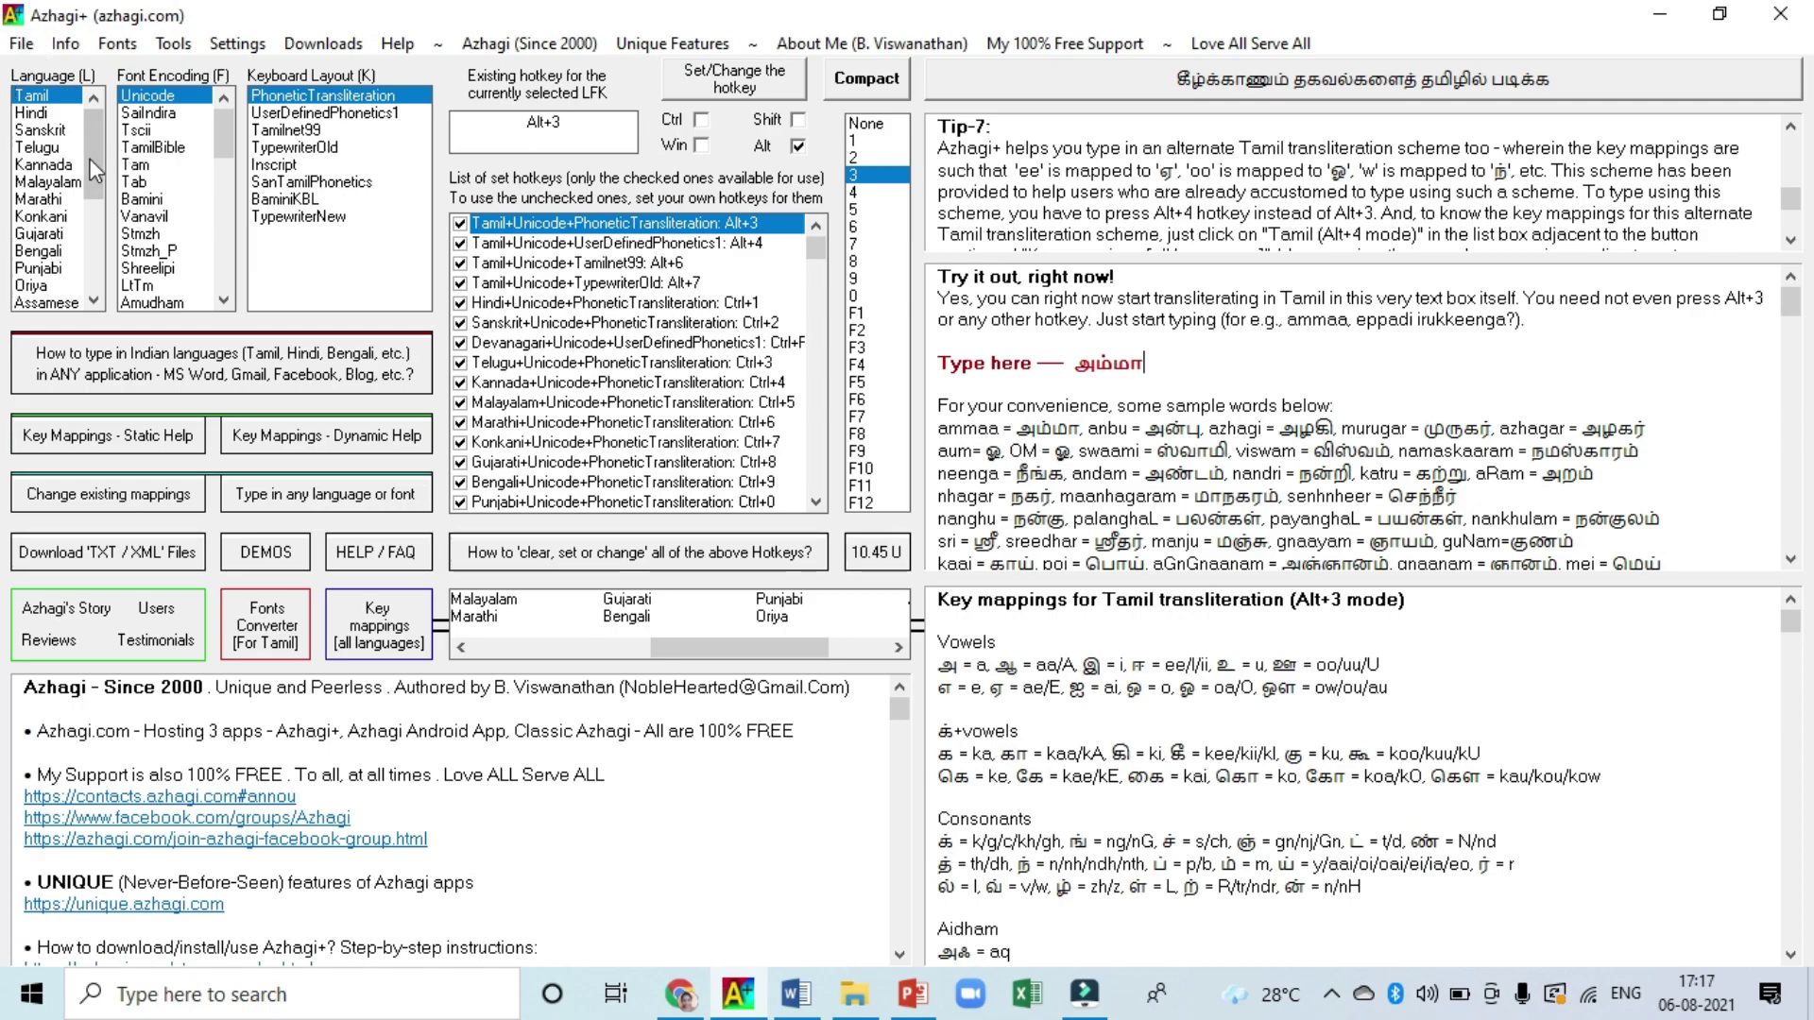
Check the hotkeys assigned to Hindi, Sanskrit, Telugu and Kannada, and reselect Tamil as the language.
mouse_move(96, 170)
left_mouse_down()
mouse_move(109, 283)
mouse_move(107, 142)
left_mouse_up()
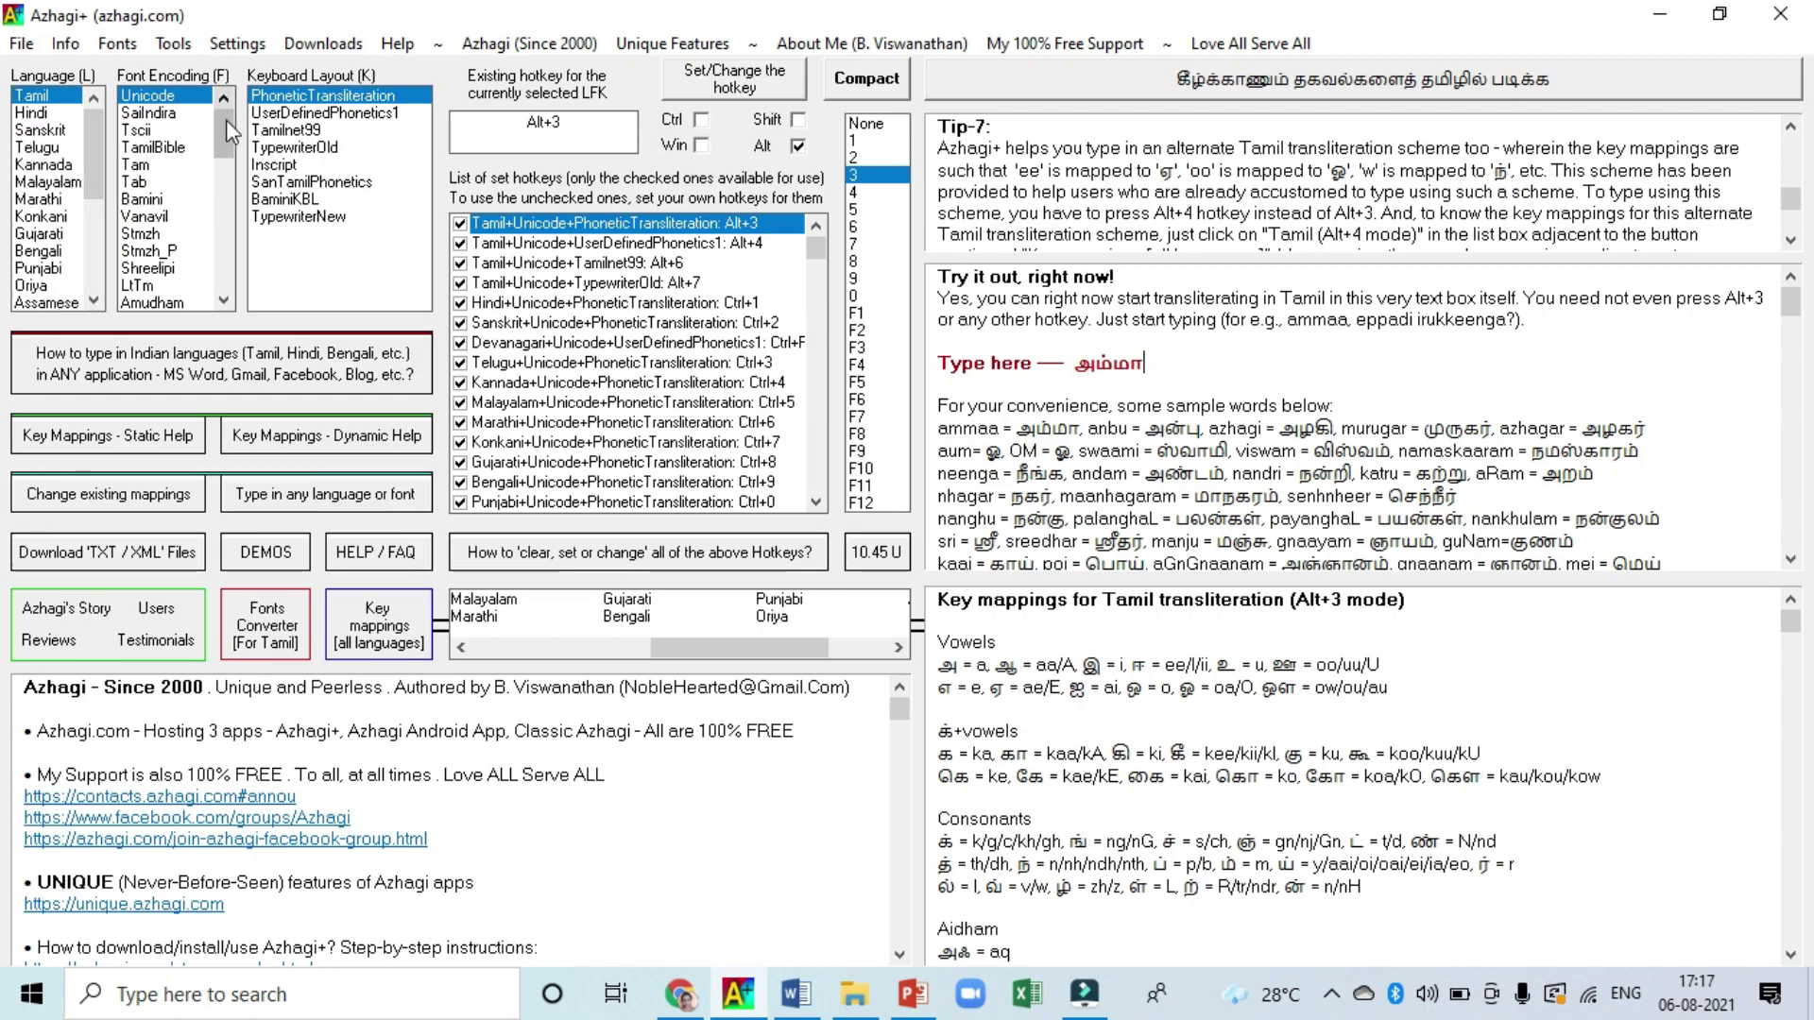
mouse_move(229, 127)
left_mouse_down()
mouse_move(217, 272)
mouse_move(229, 109)
left_mouse_up()
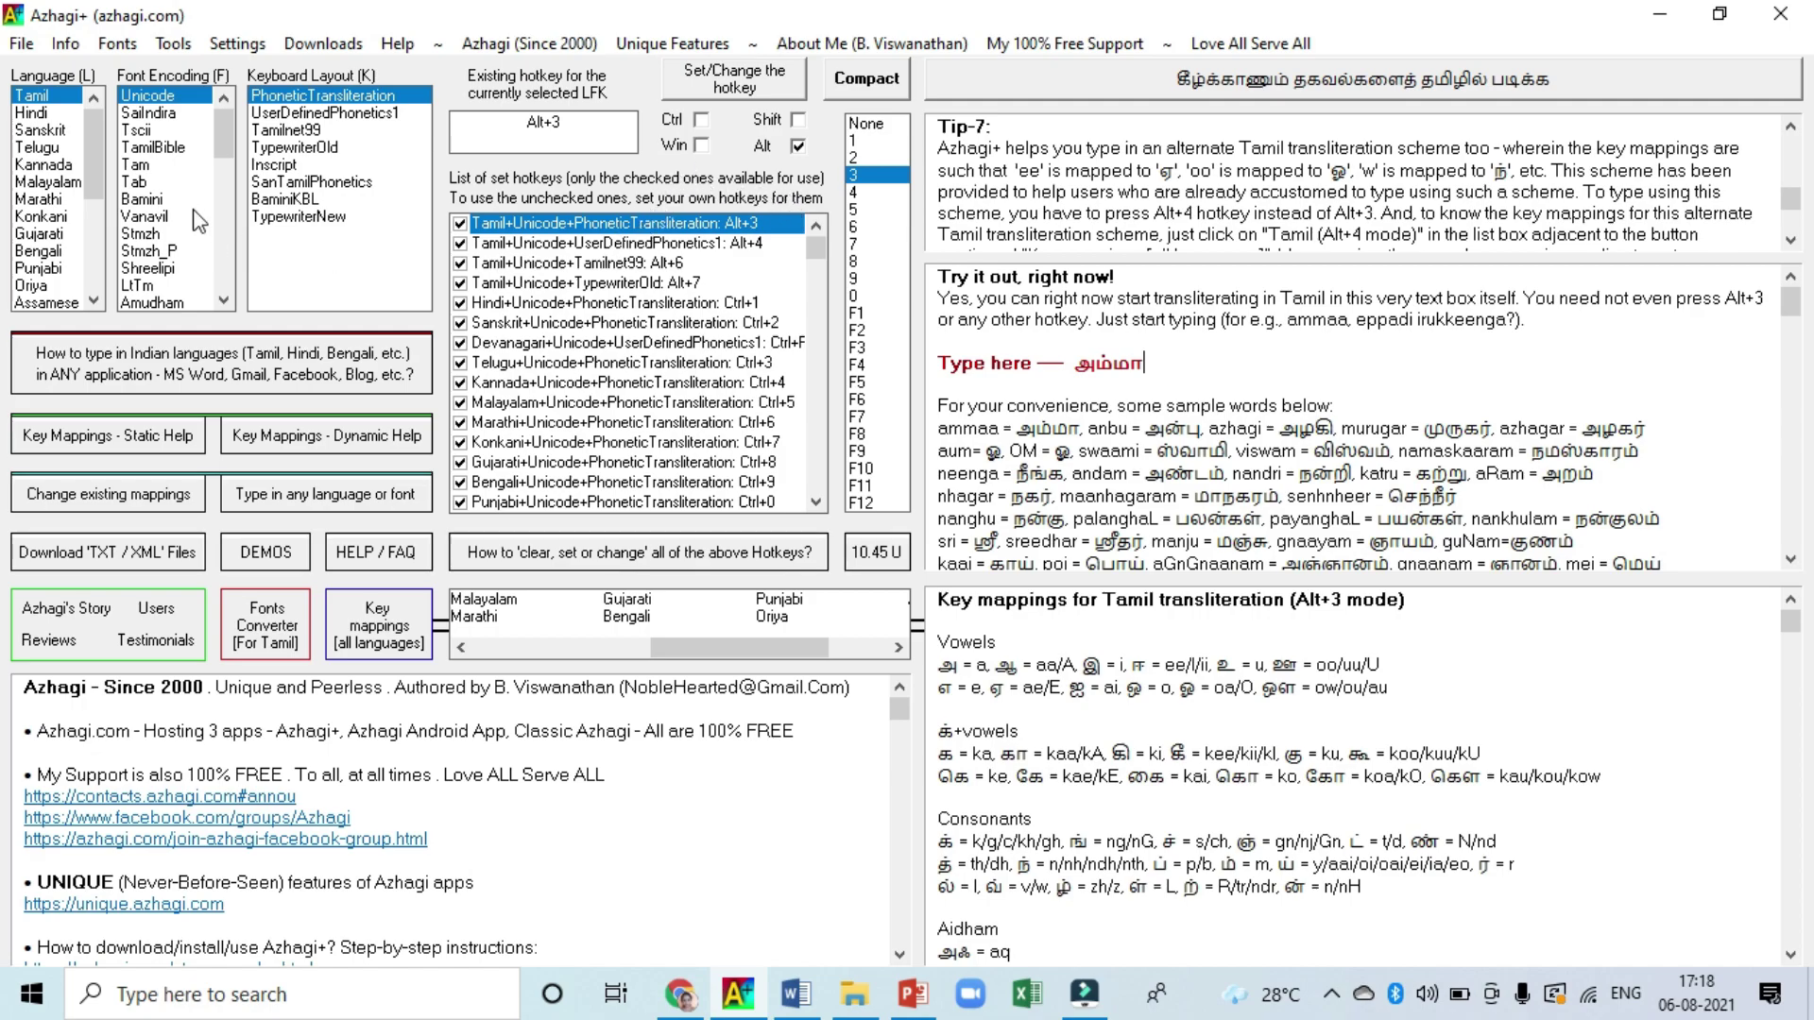
left_click(33, 114)
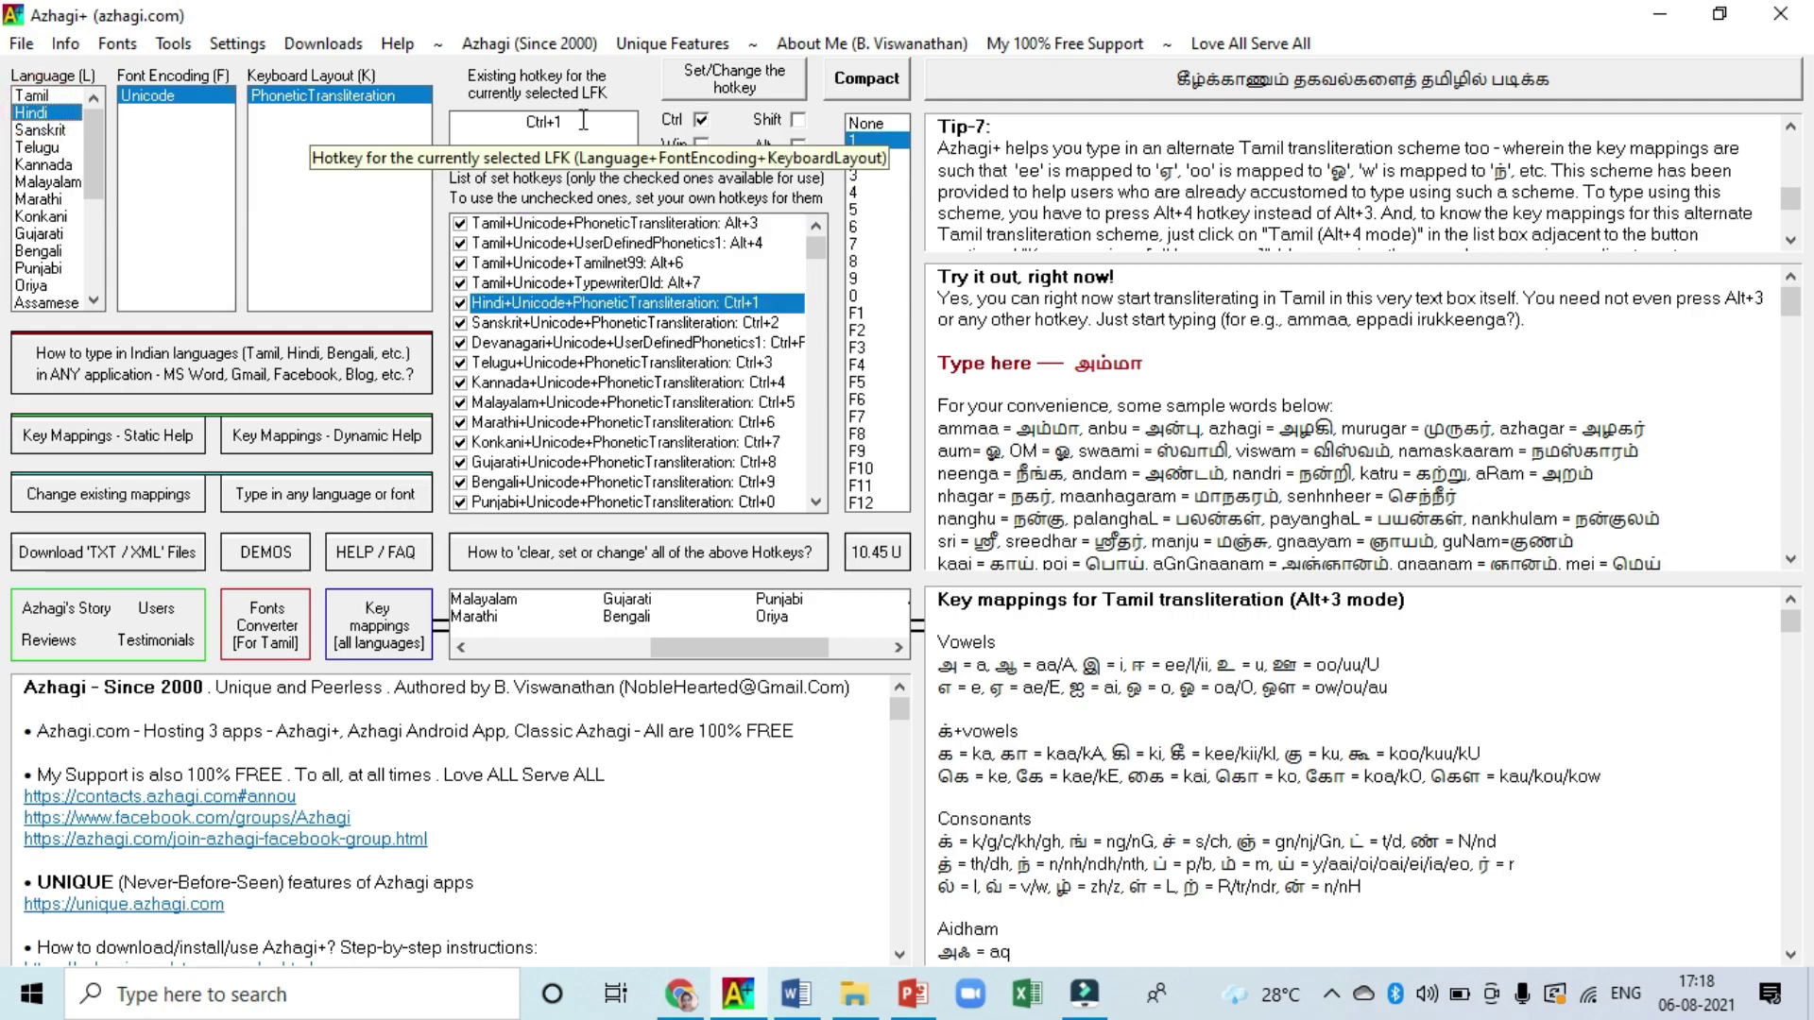
left_click(43, 130)
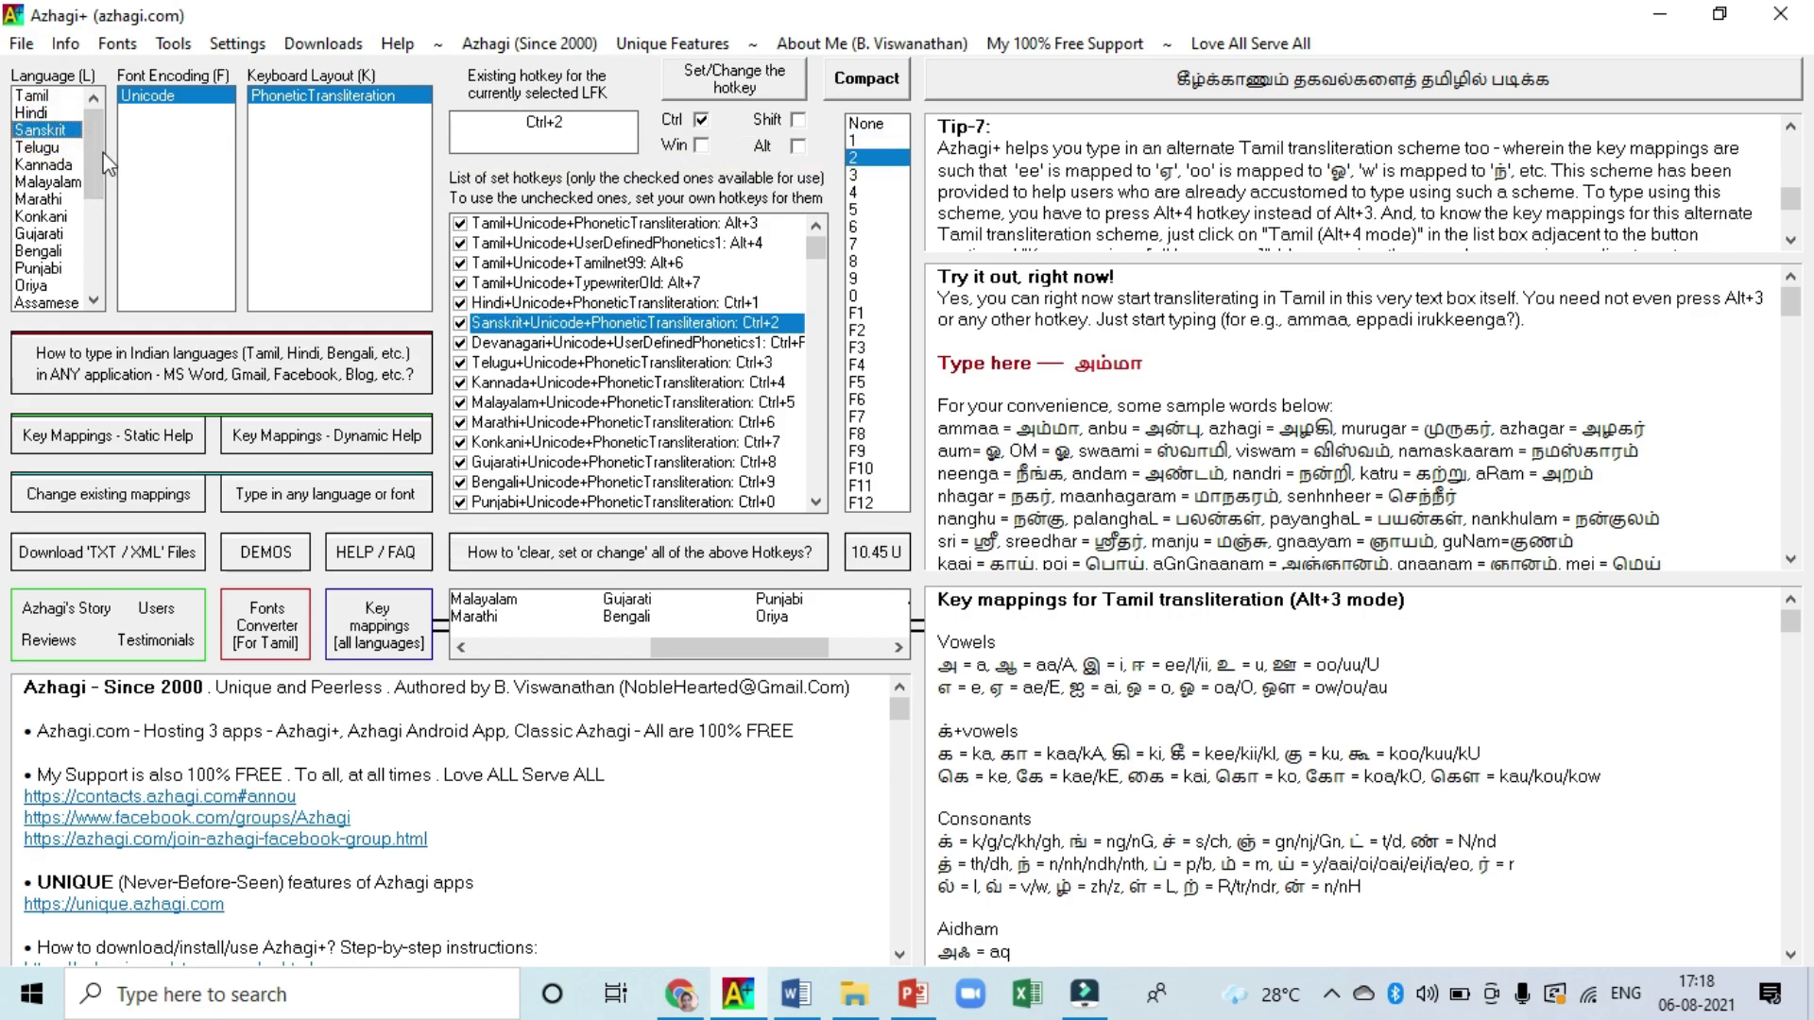
left_click(36, 148)
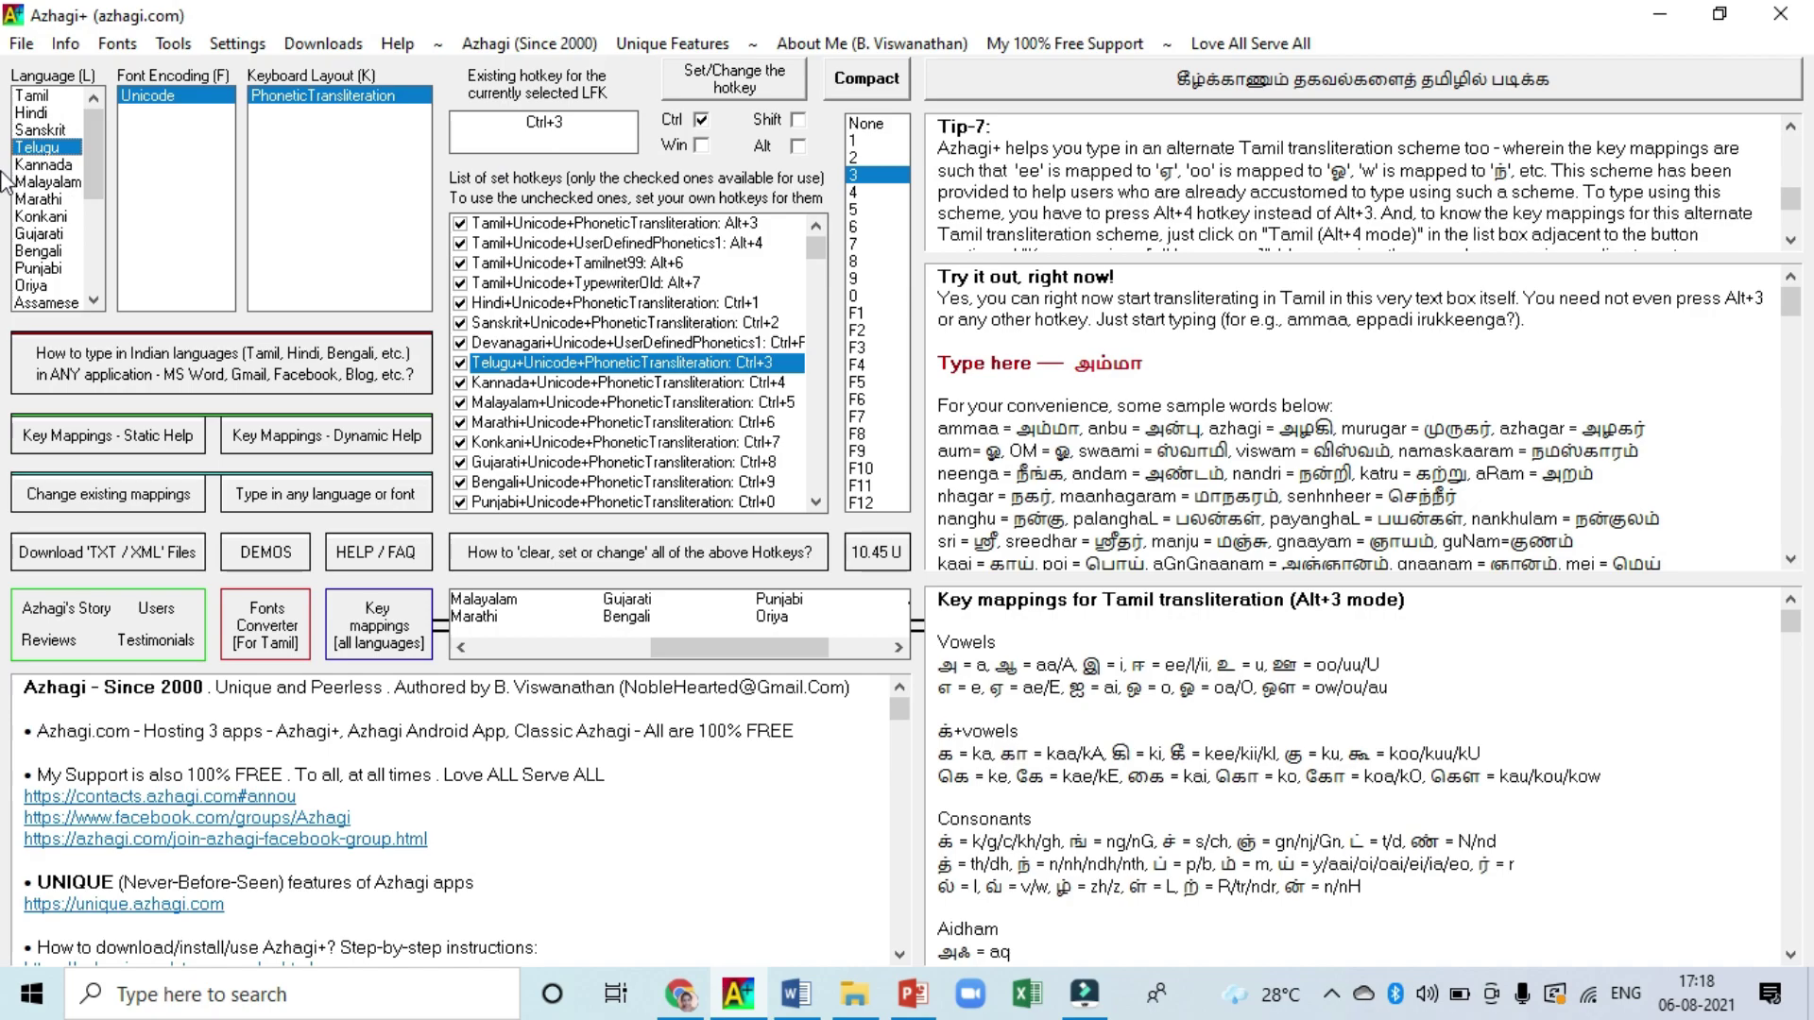
left_click(40, 165)
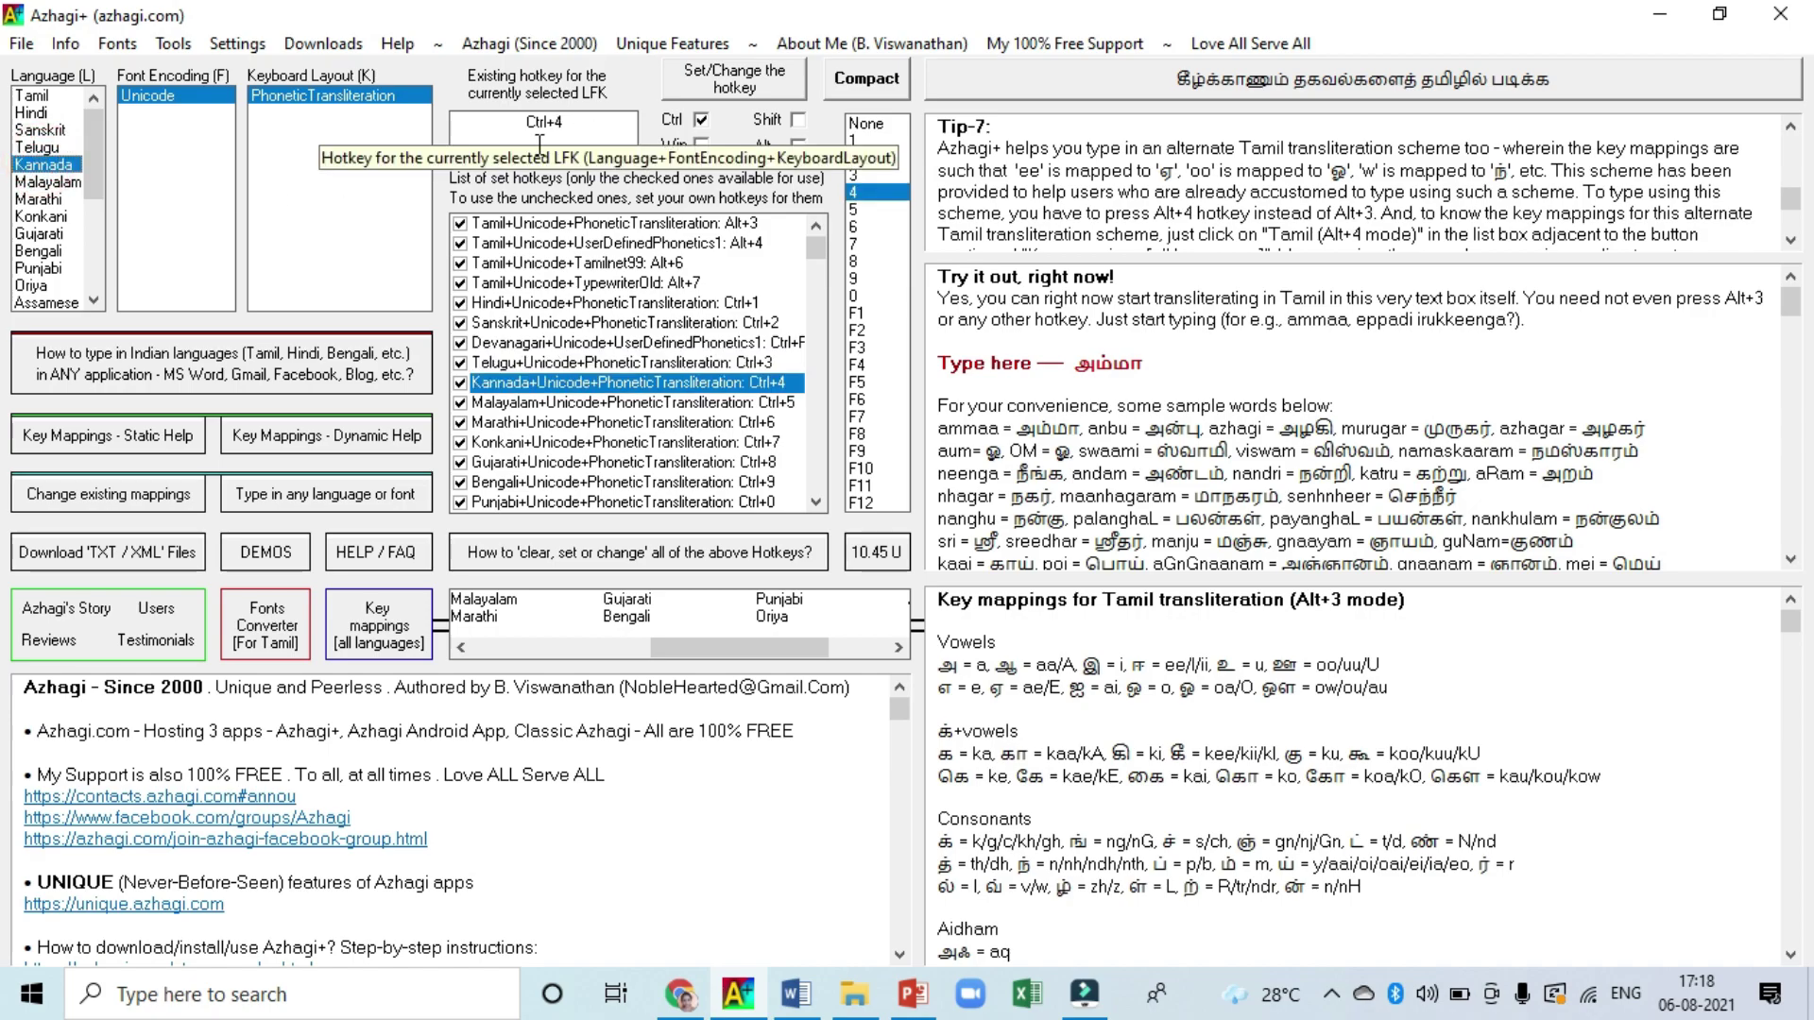
left_click(50, 98)
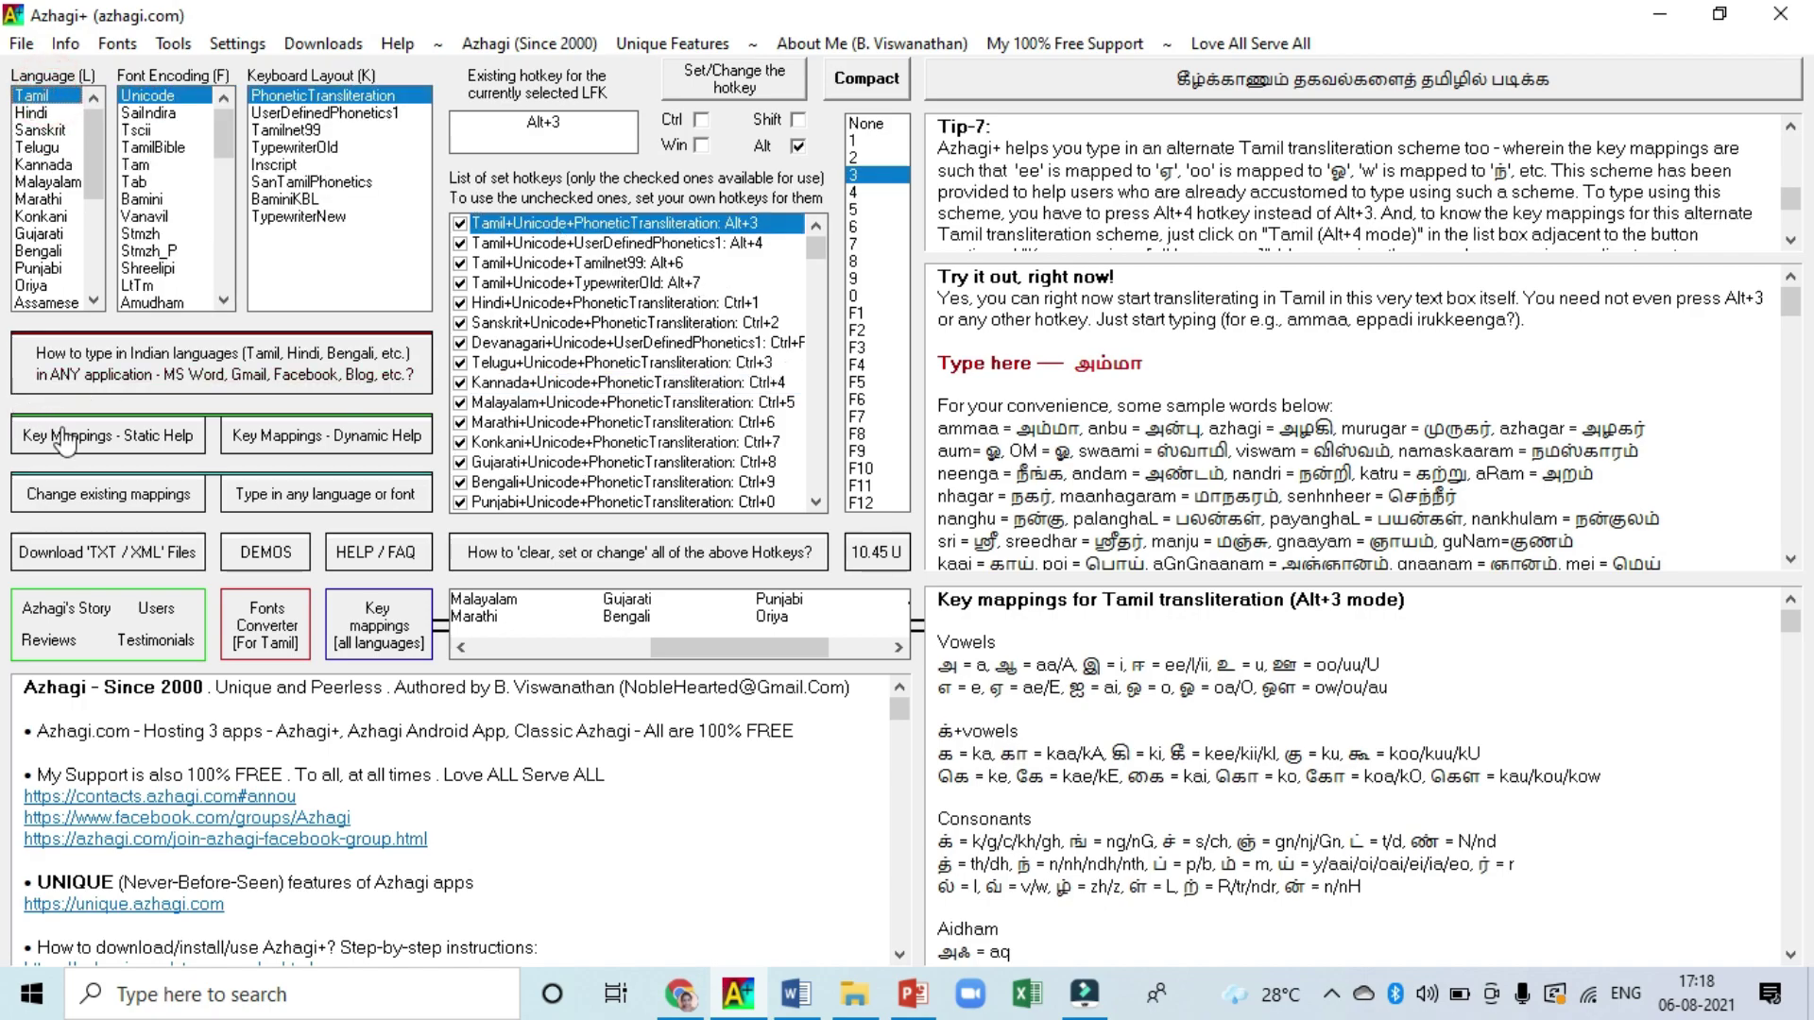
Open the static help tables for the key mappings.
left_click(111, 448)
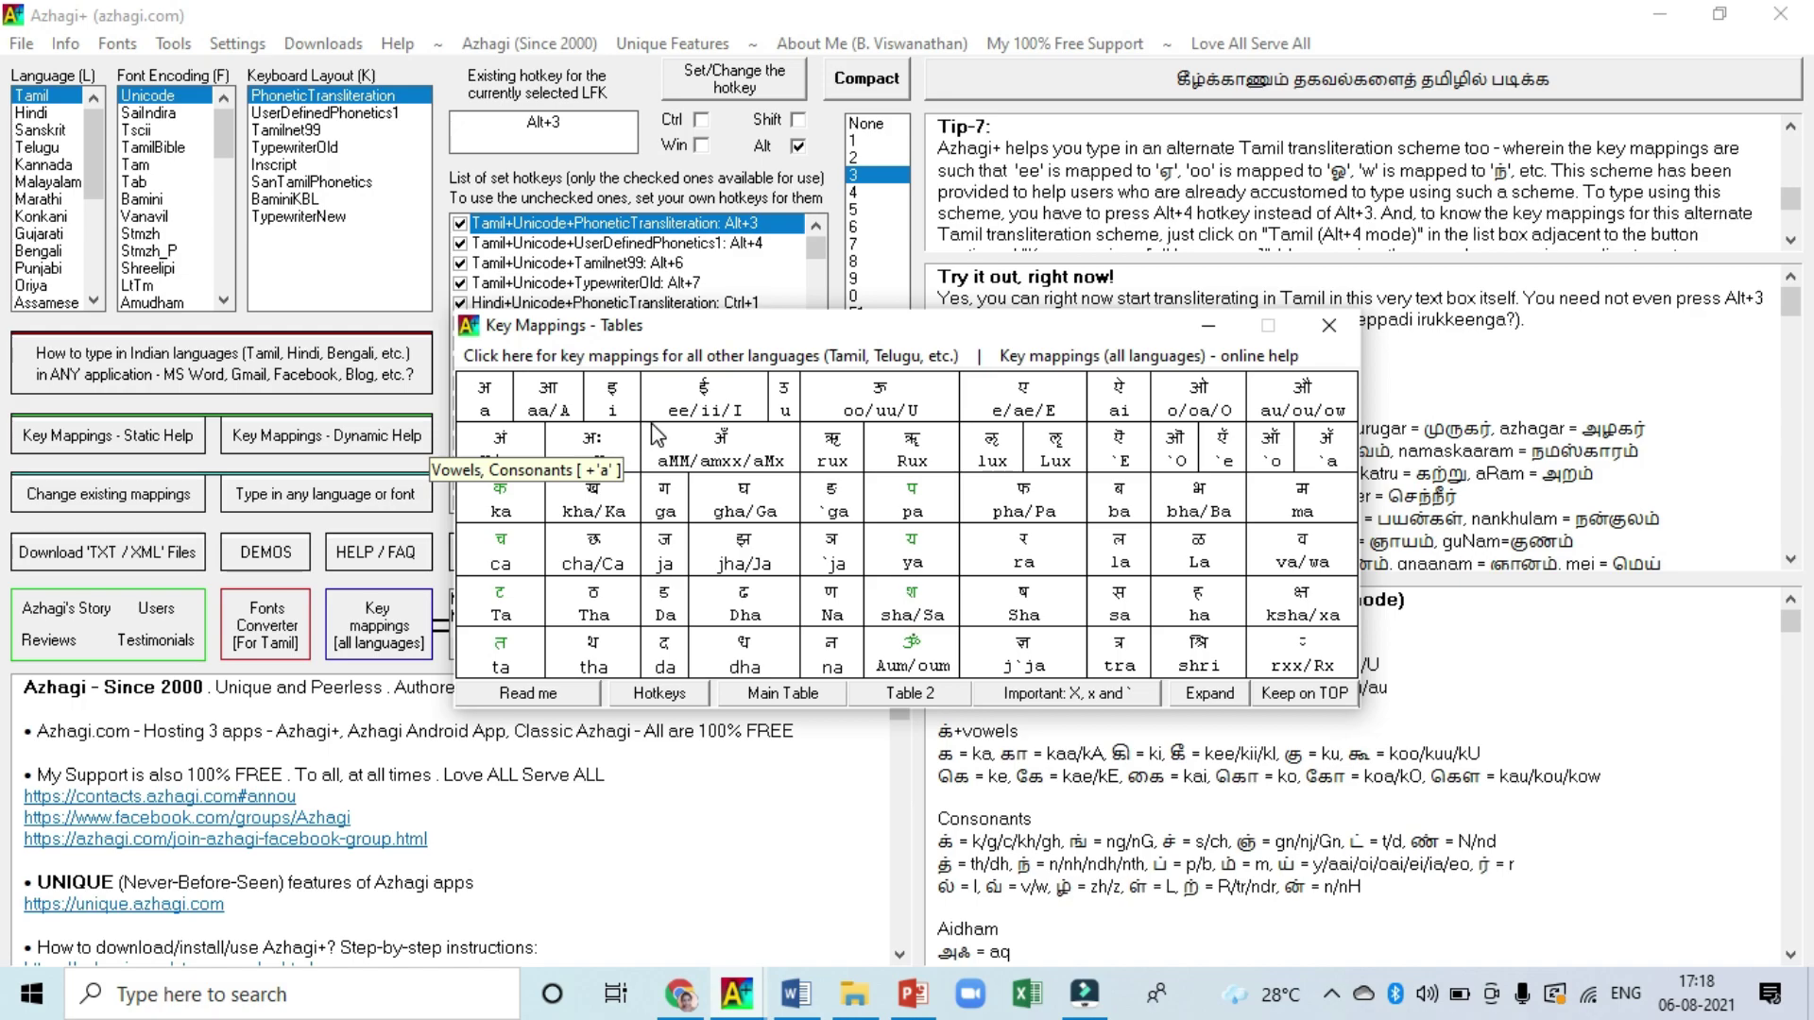
Close the static key-mapping tables, view the dynamic key-mapping help, and close it as well.
left_click(1328, 327)
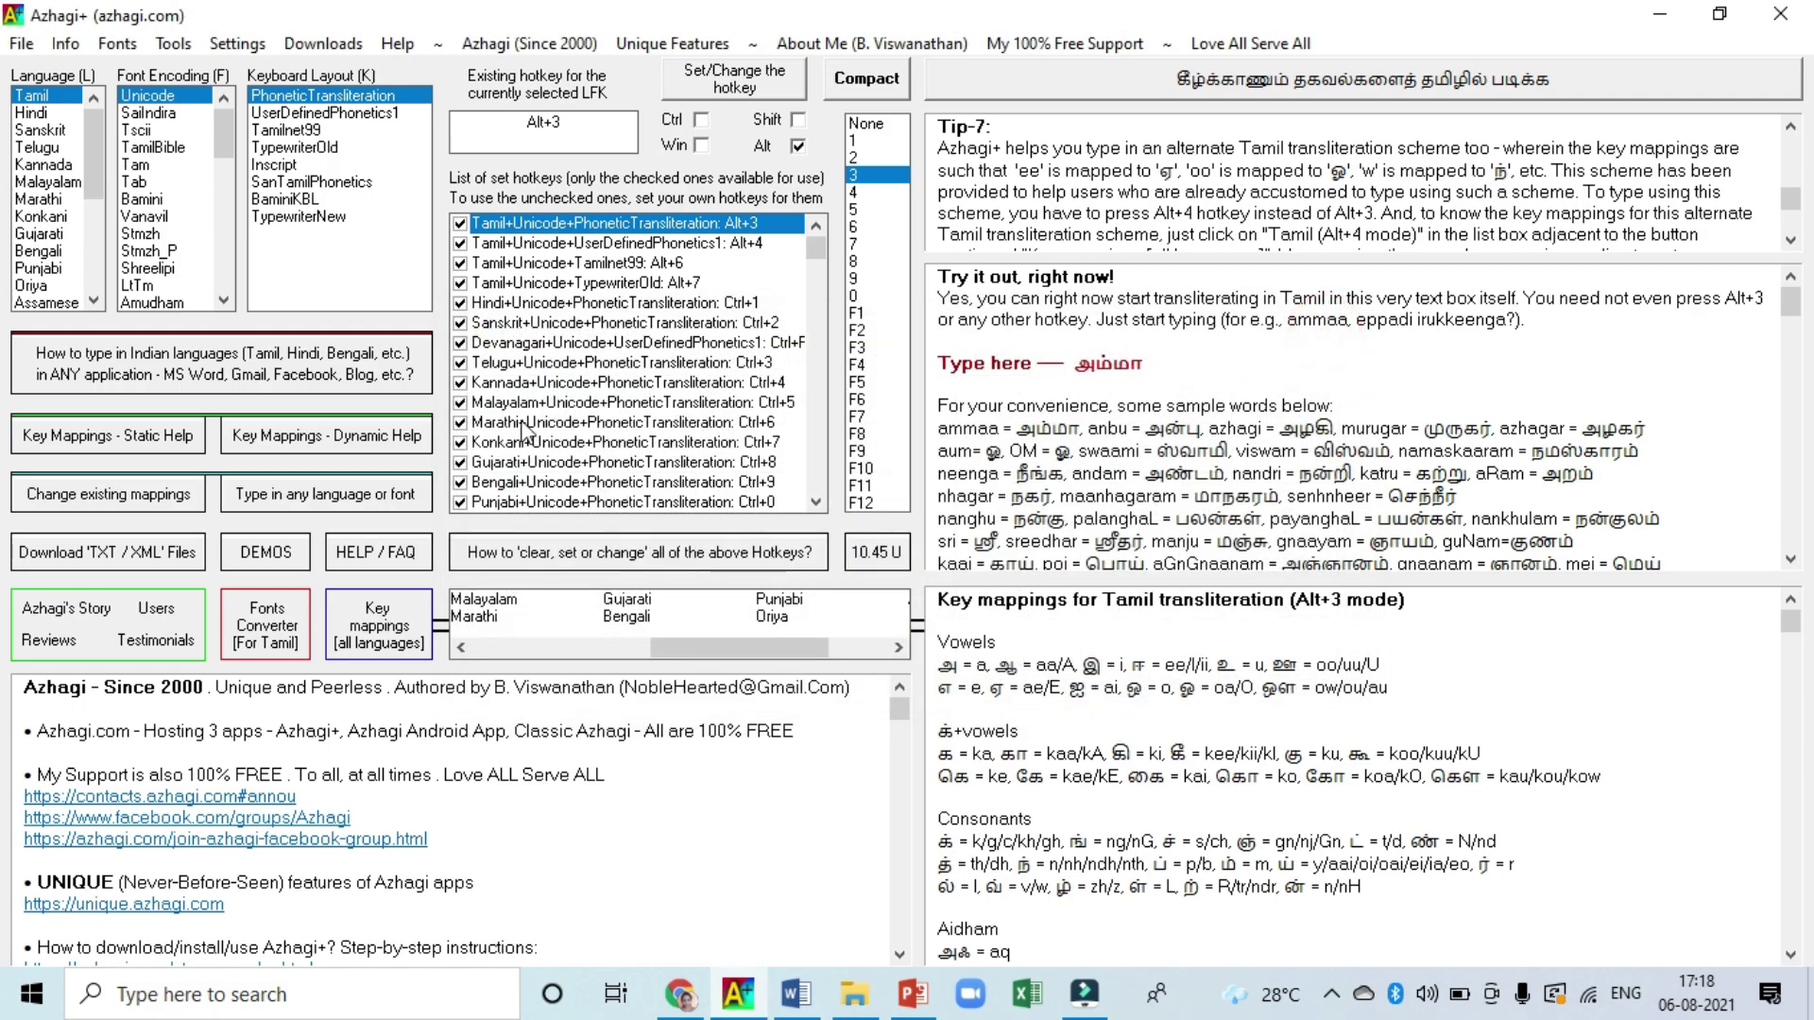
left_click(351, 455)
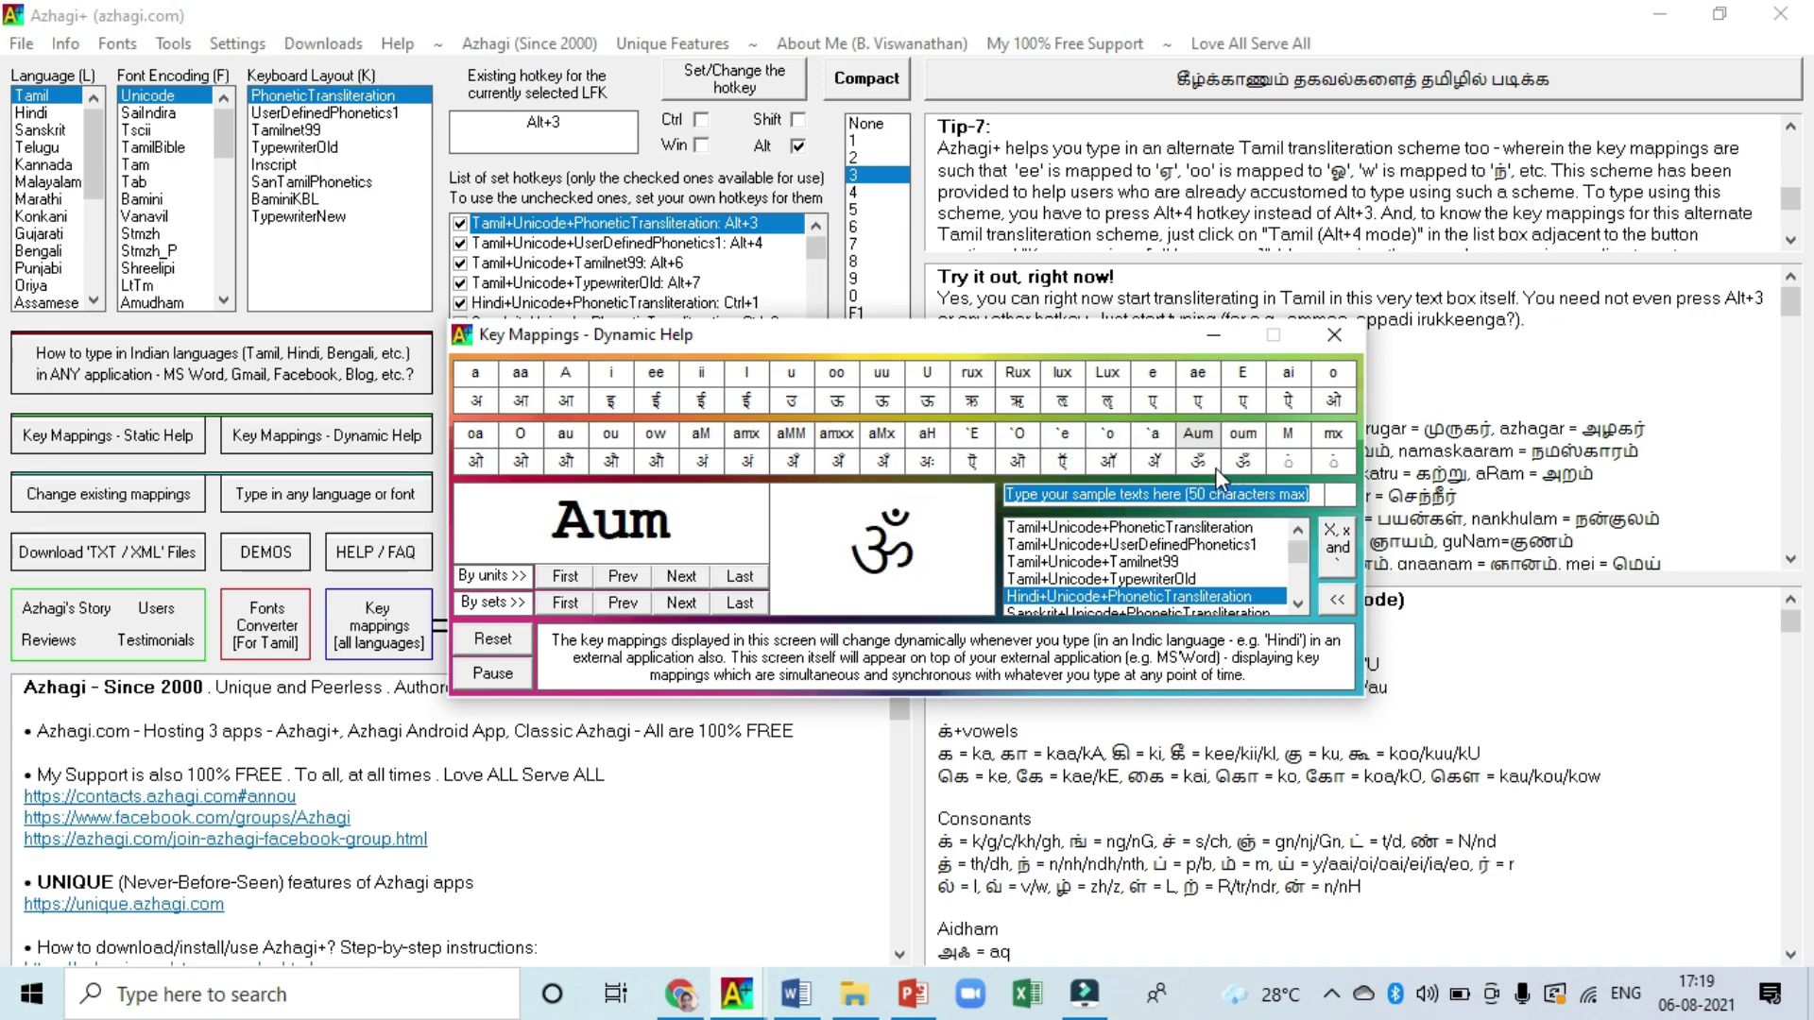
left_click(1335, 336)
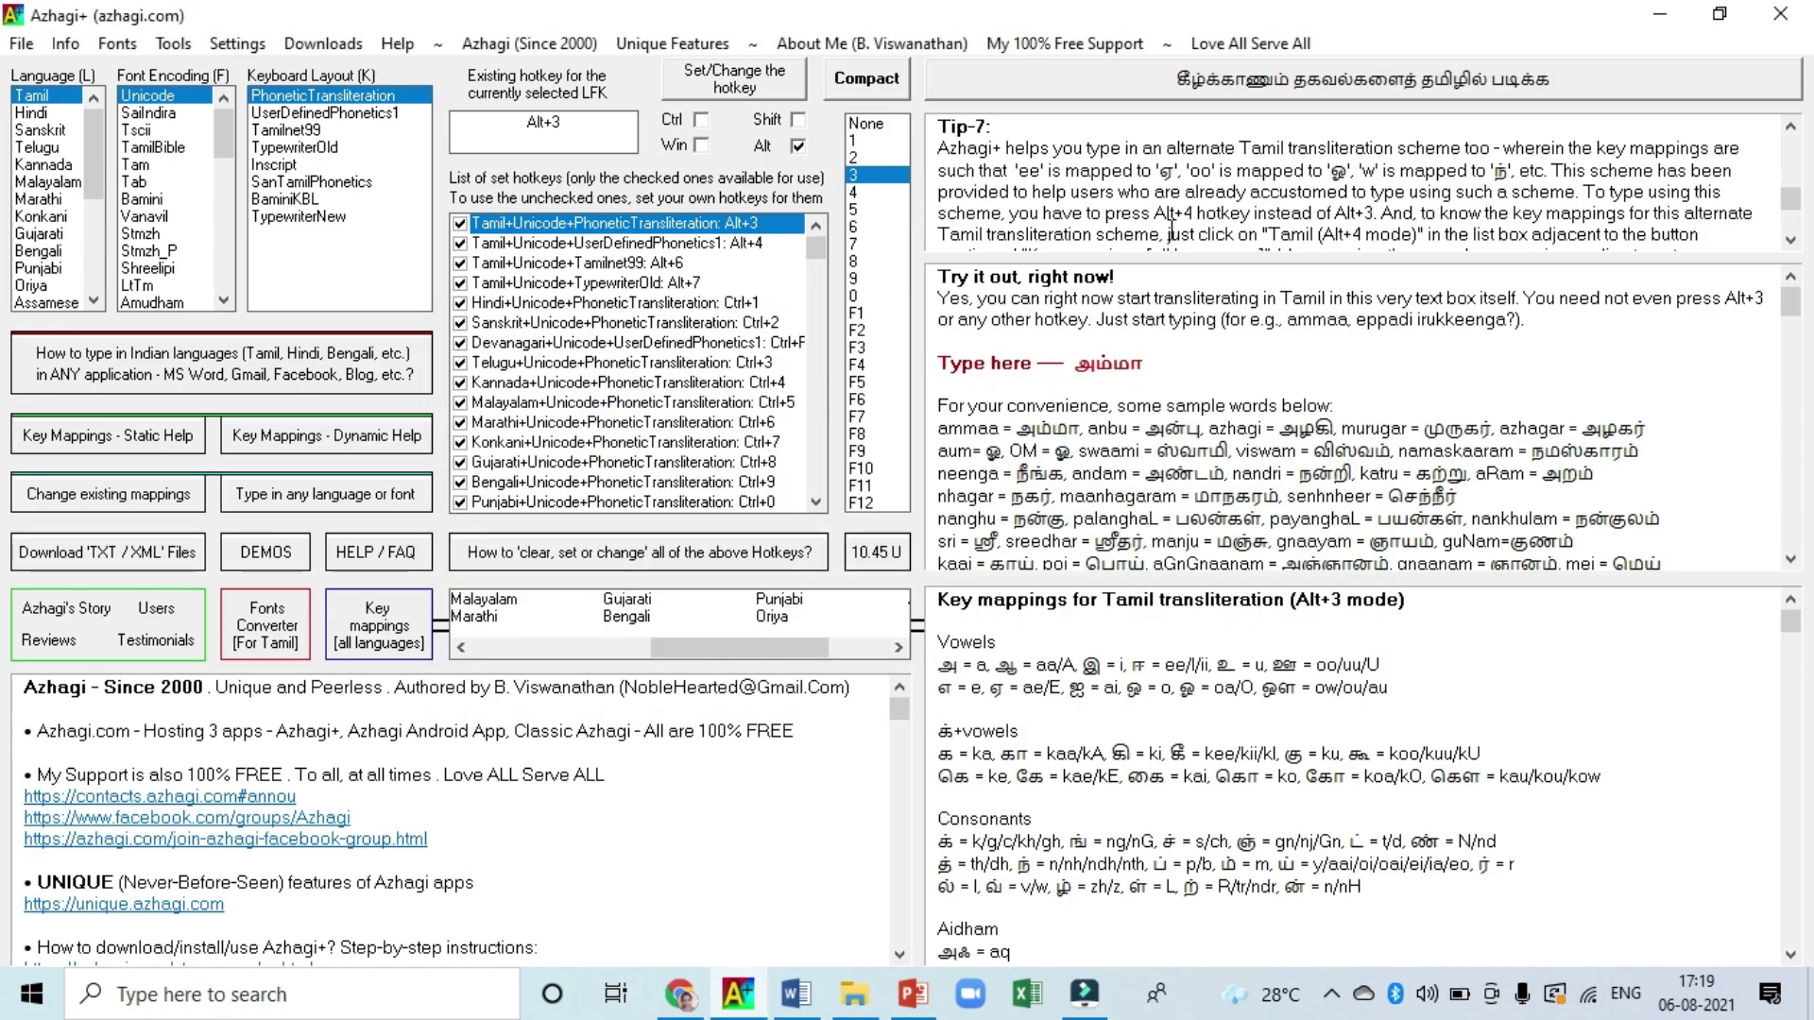
Read the instructions for typing Indian languages in other applications, including the tips on using the hotkeys.
scroll(1193, 159, "down", 1)
scroll(1192, 158, "up", 10)
scroll(1195, 159, "up", 6)
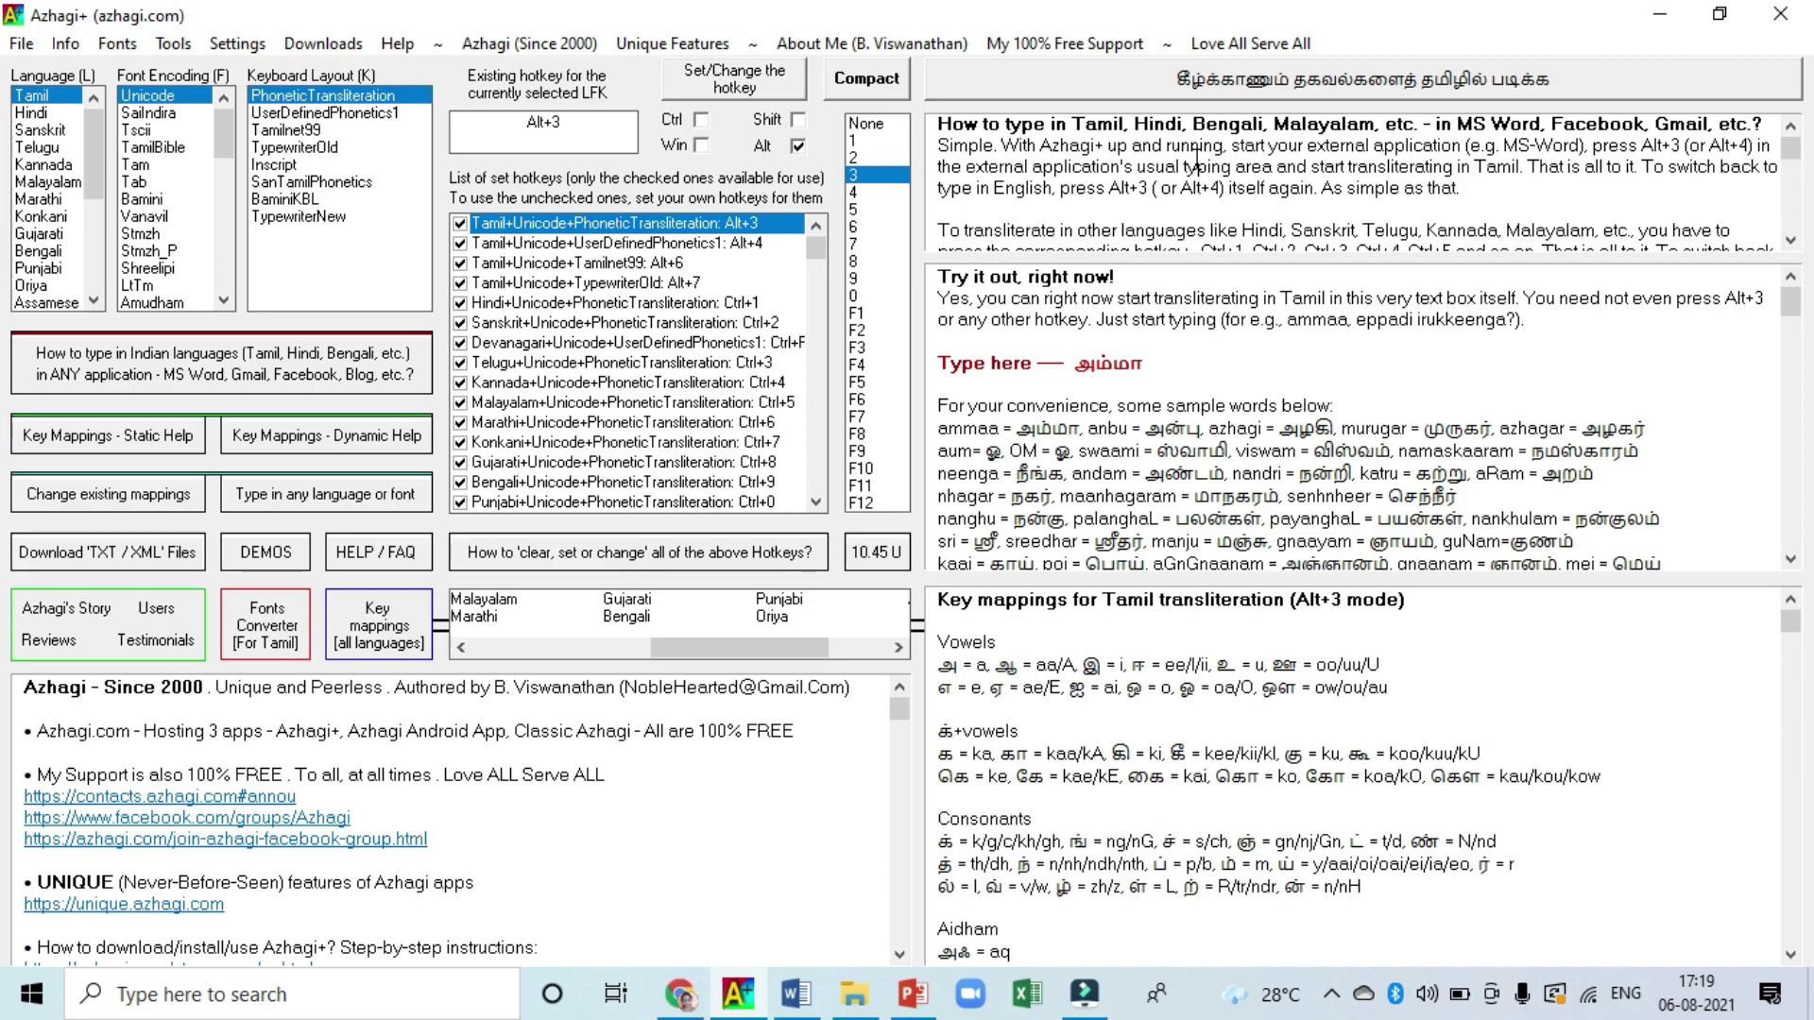
scroll(1195, 159, "down", 5)
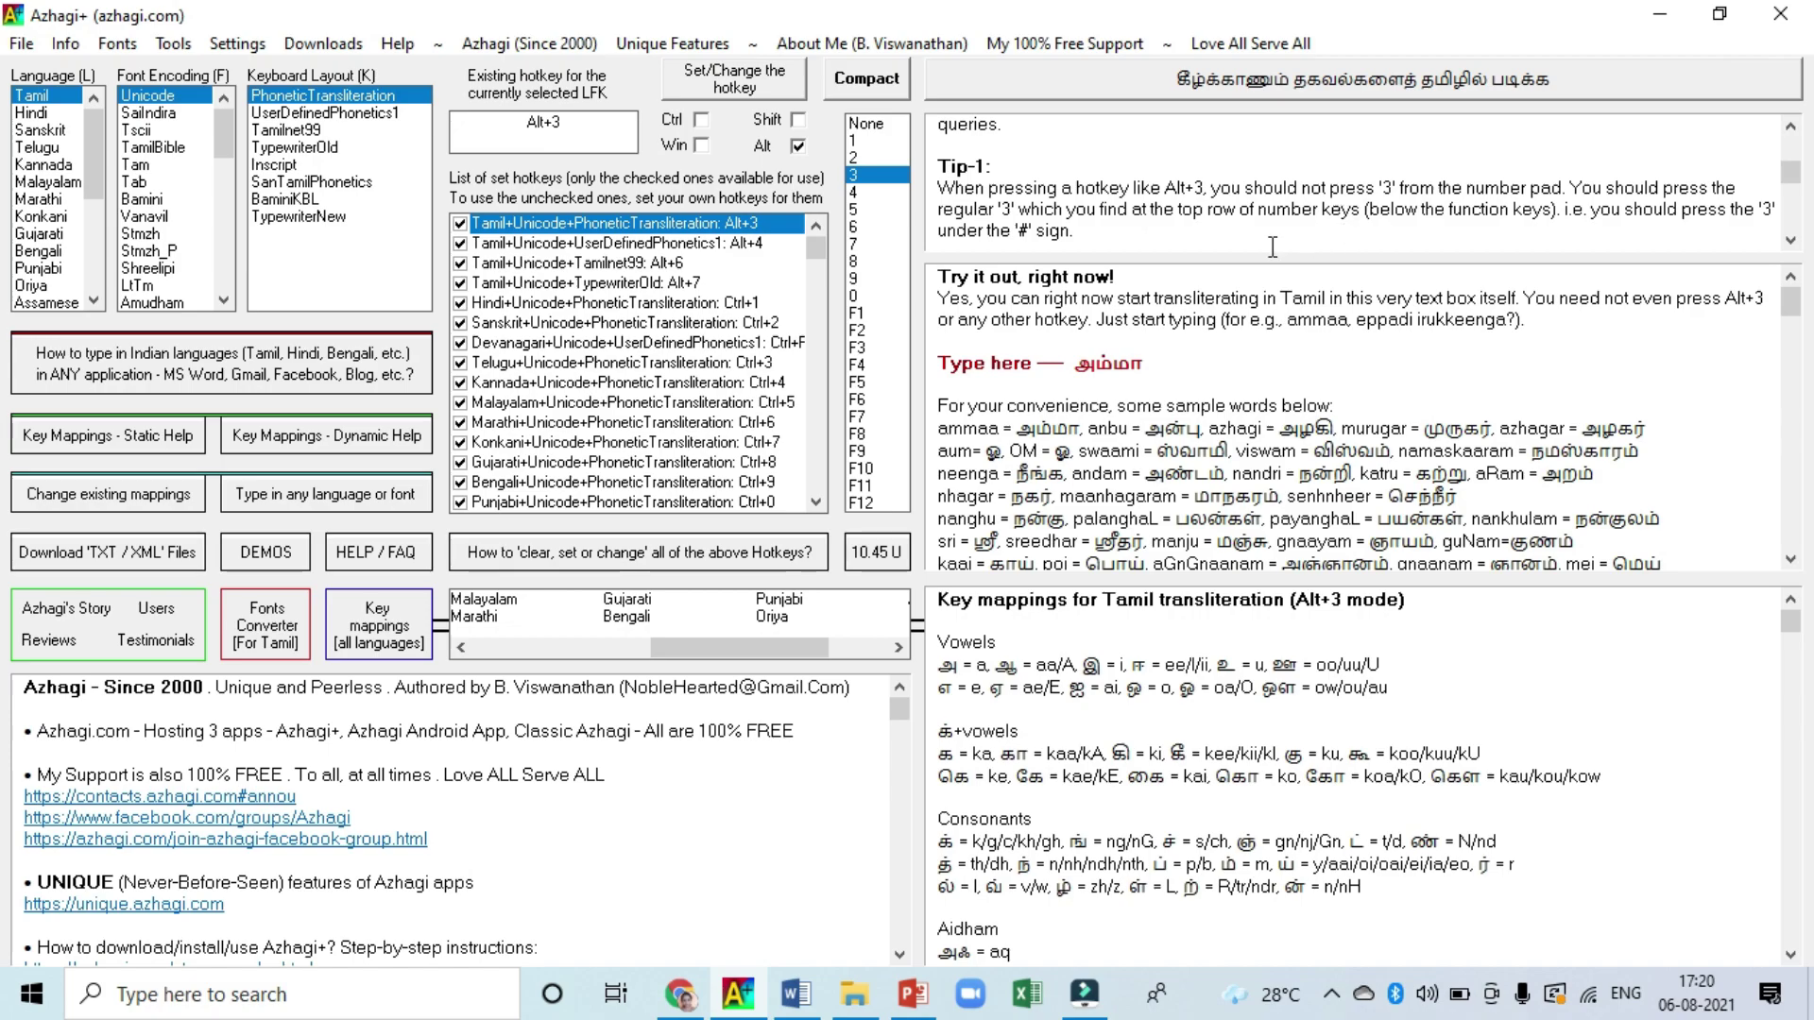
scroll(1224, 175, "down", 1)
scroll(1221, 180, "down", 5)
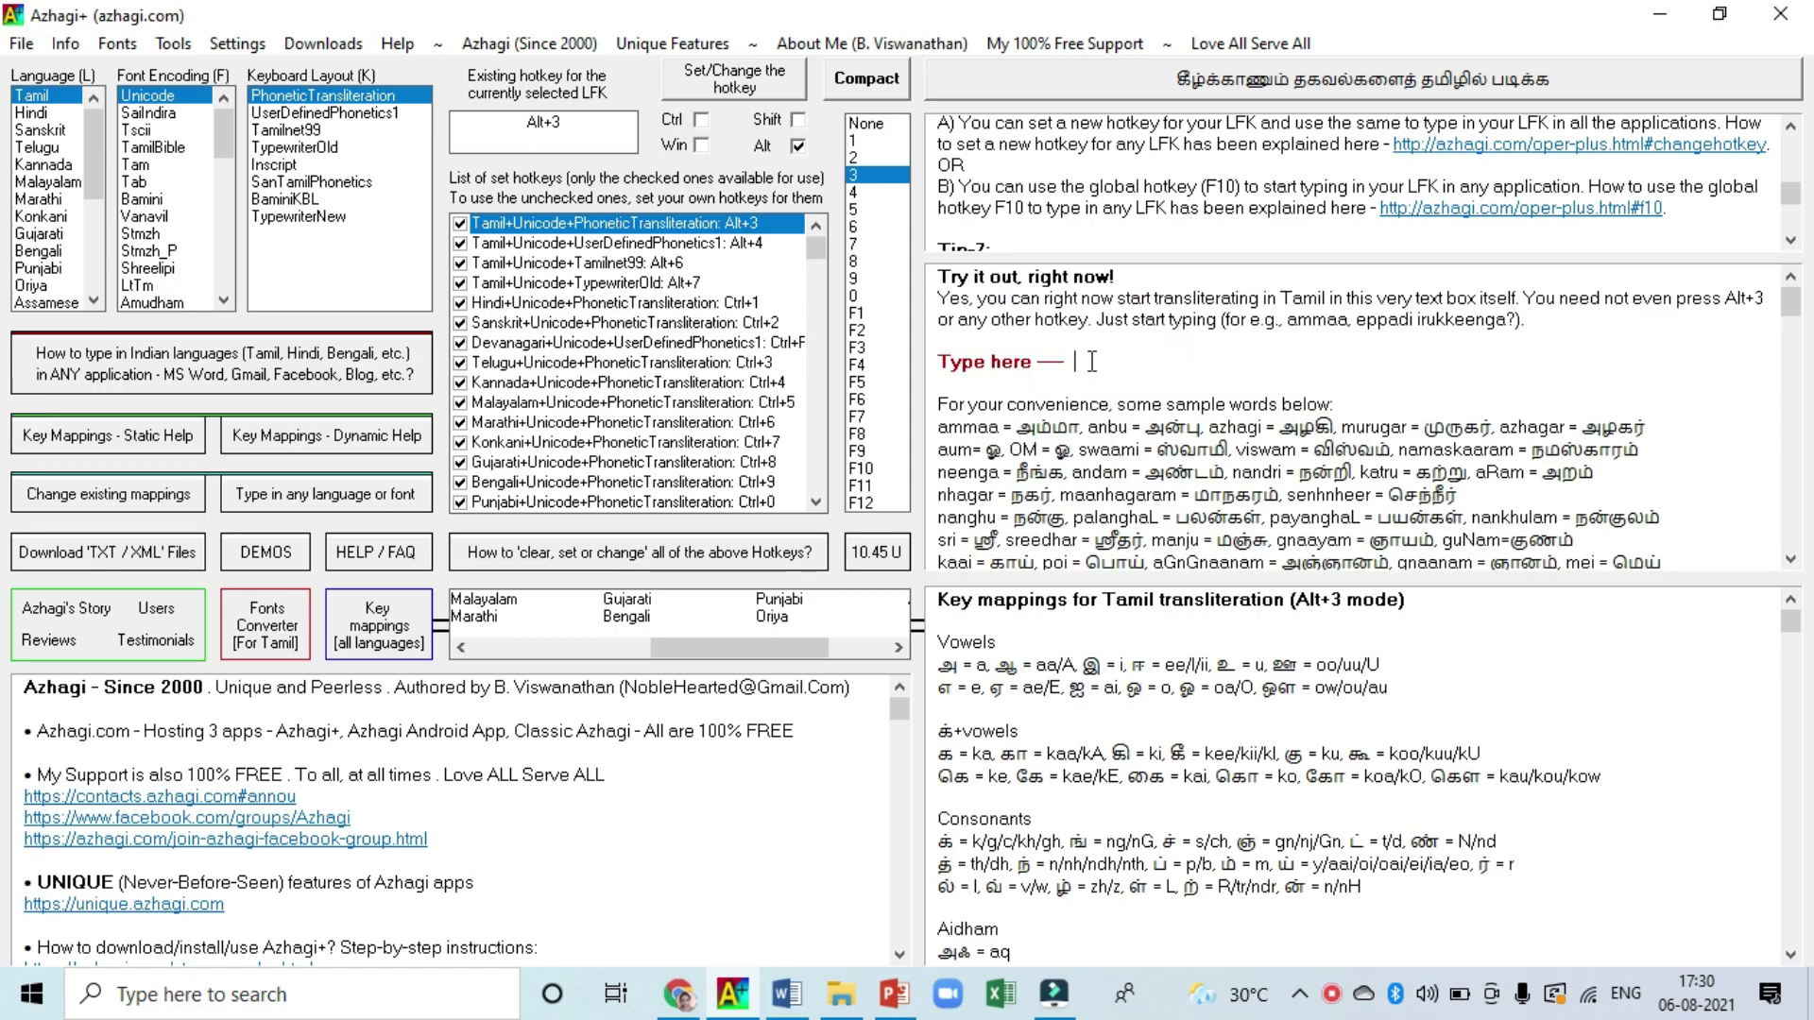
Try out Tamil transliteration in the practice text by entering "ammaa" as அம்மா, and review the Tamil key mappings.
type("a")
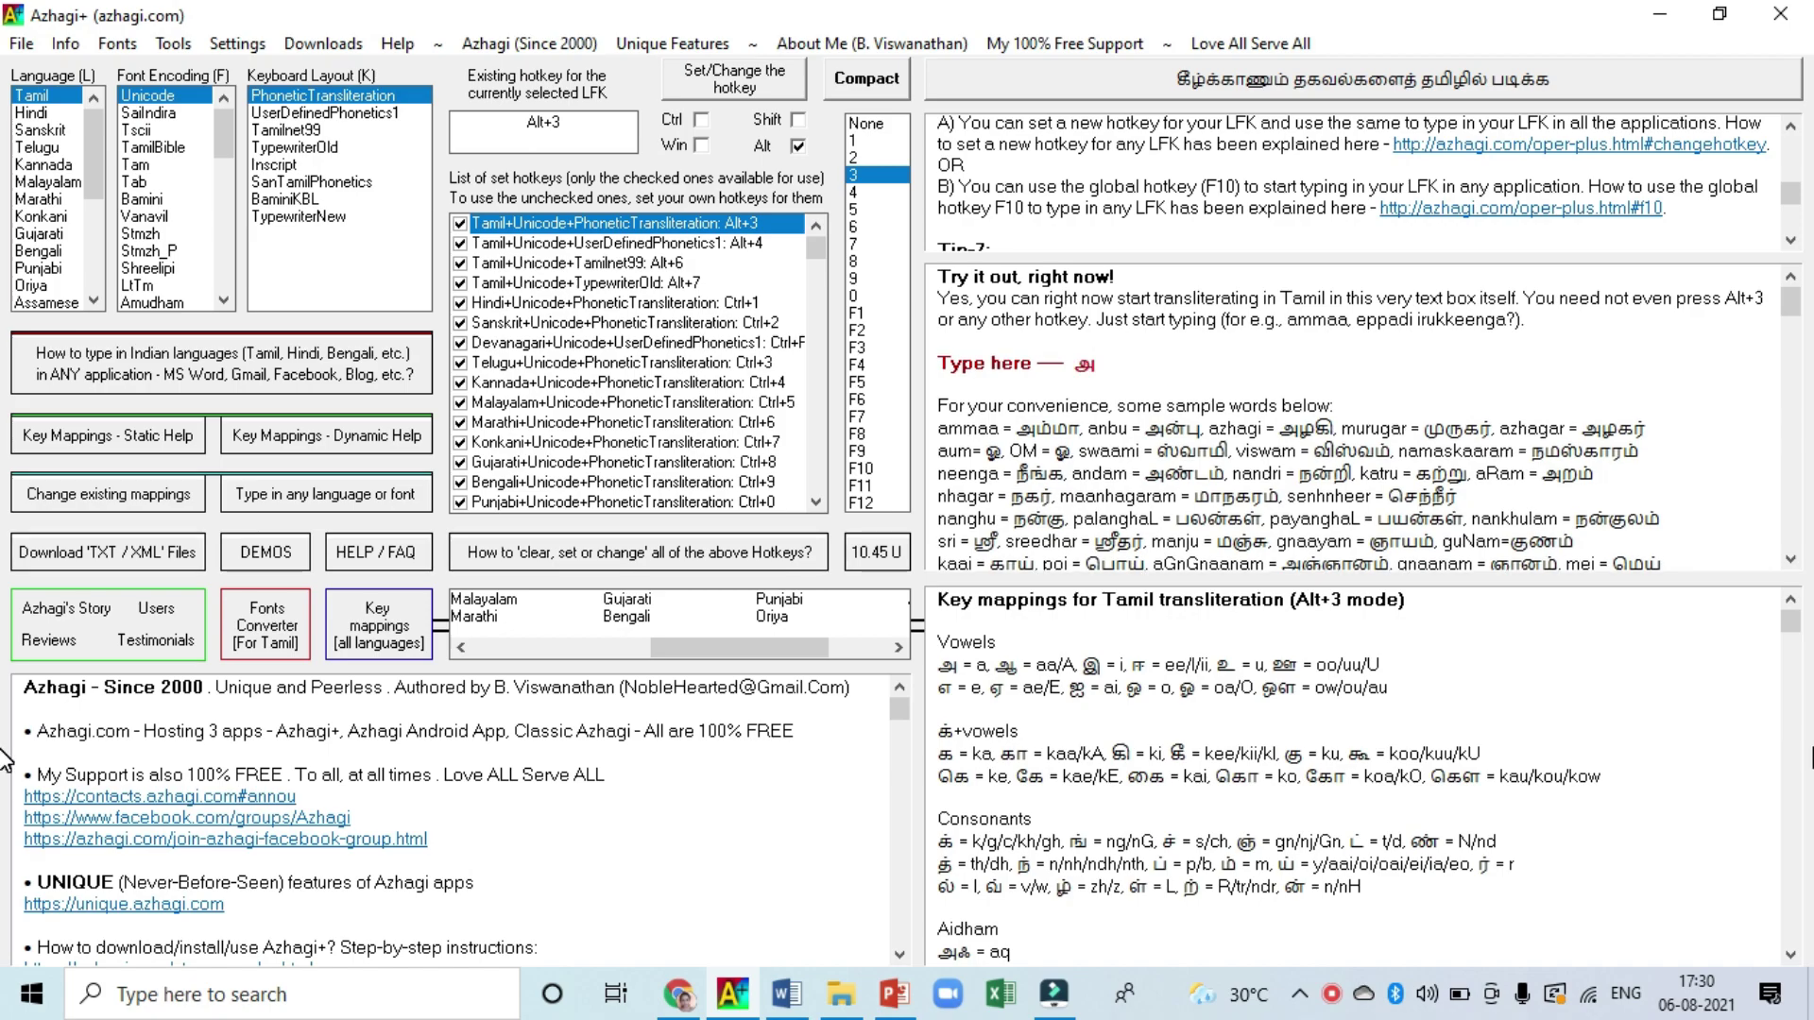
type("mmaa")
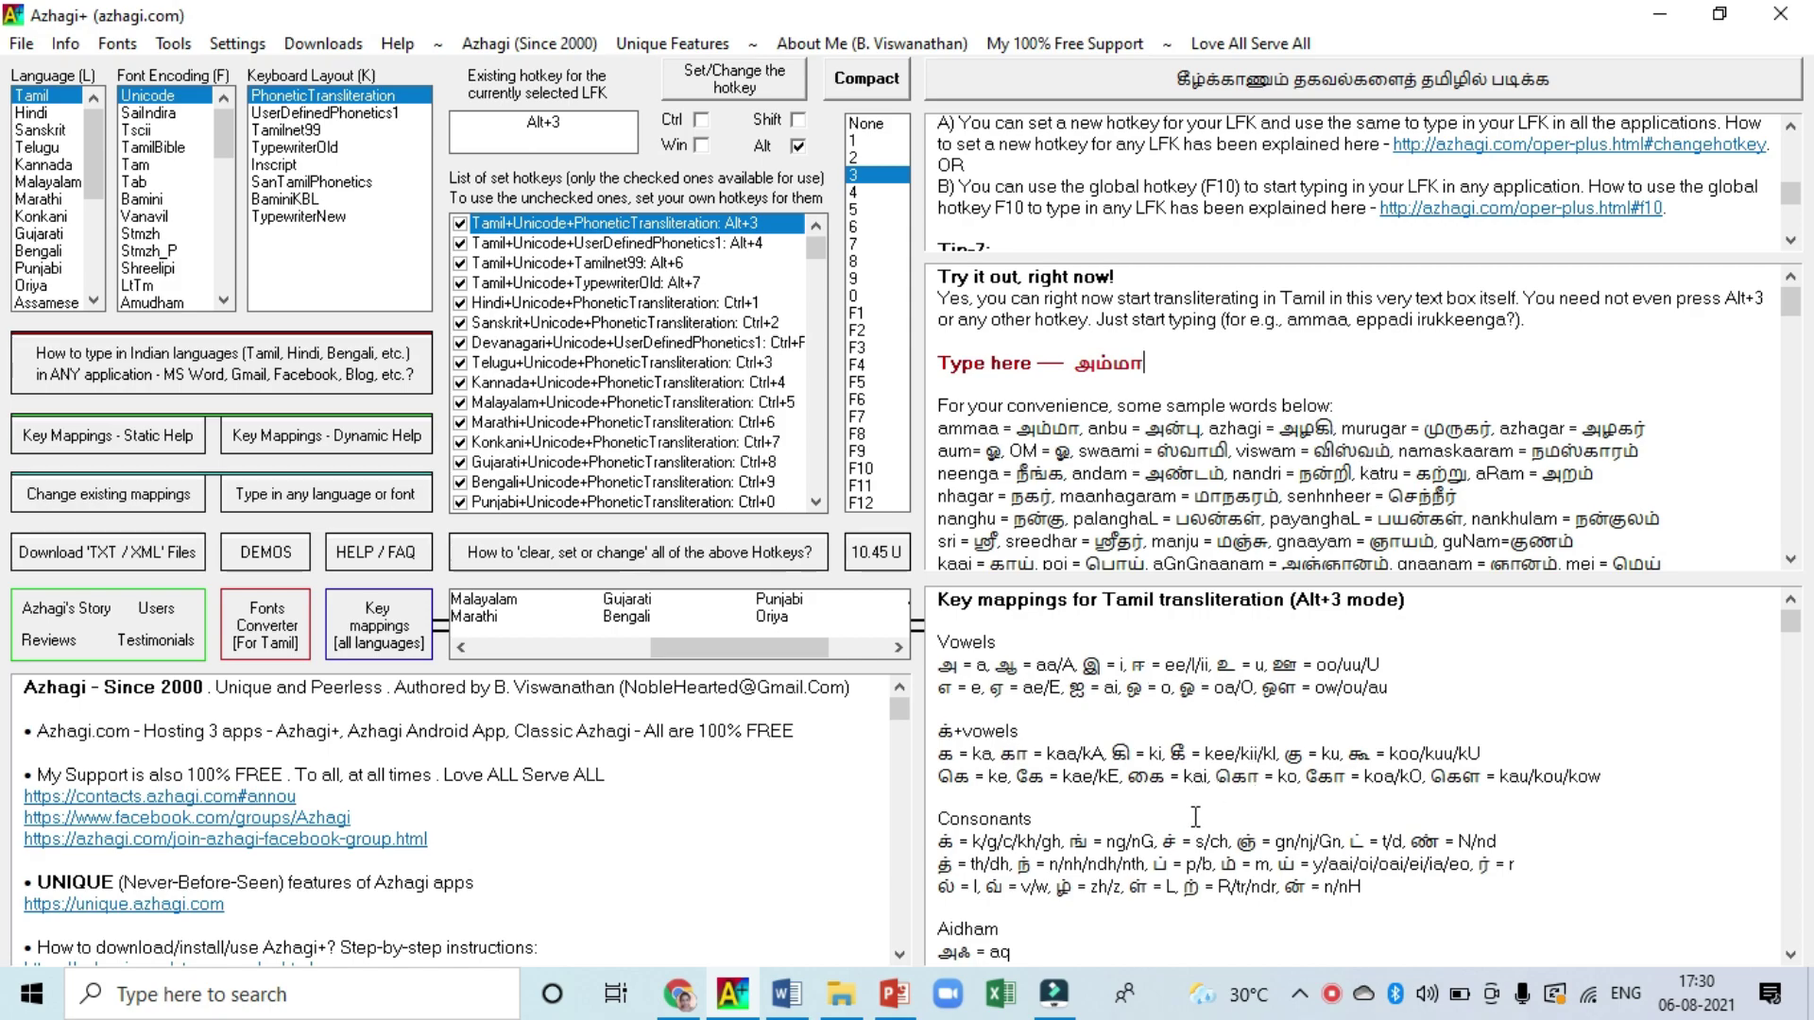
scroll(1194, 820, "down", 2)
scroll(1197, 817, "up", 2)
Switch to the Word document and enter "Abdul Kalaam" and the phonetic spelling "abdhul kalaam" on separate lines under English.
left_click(787, 992)
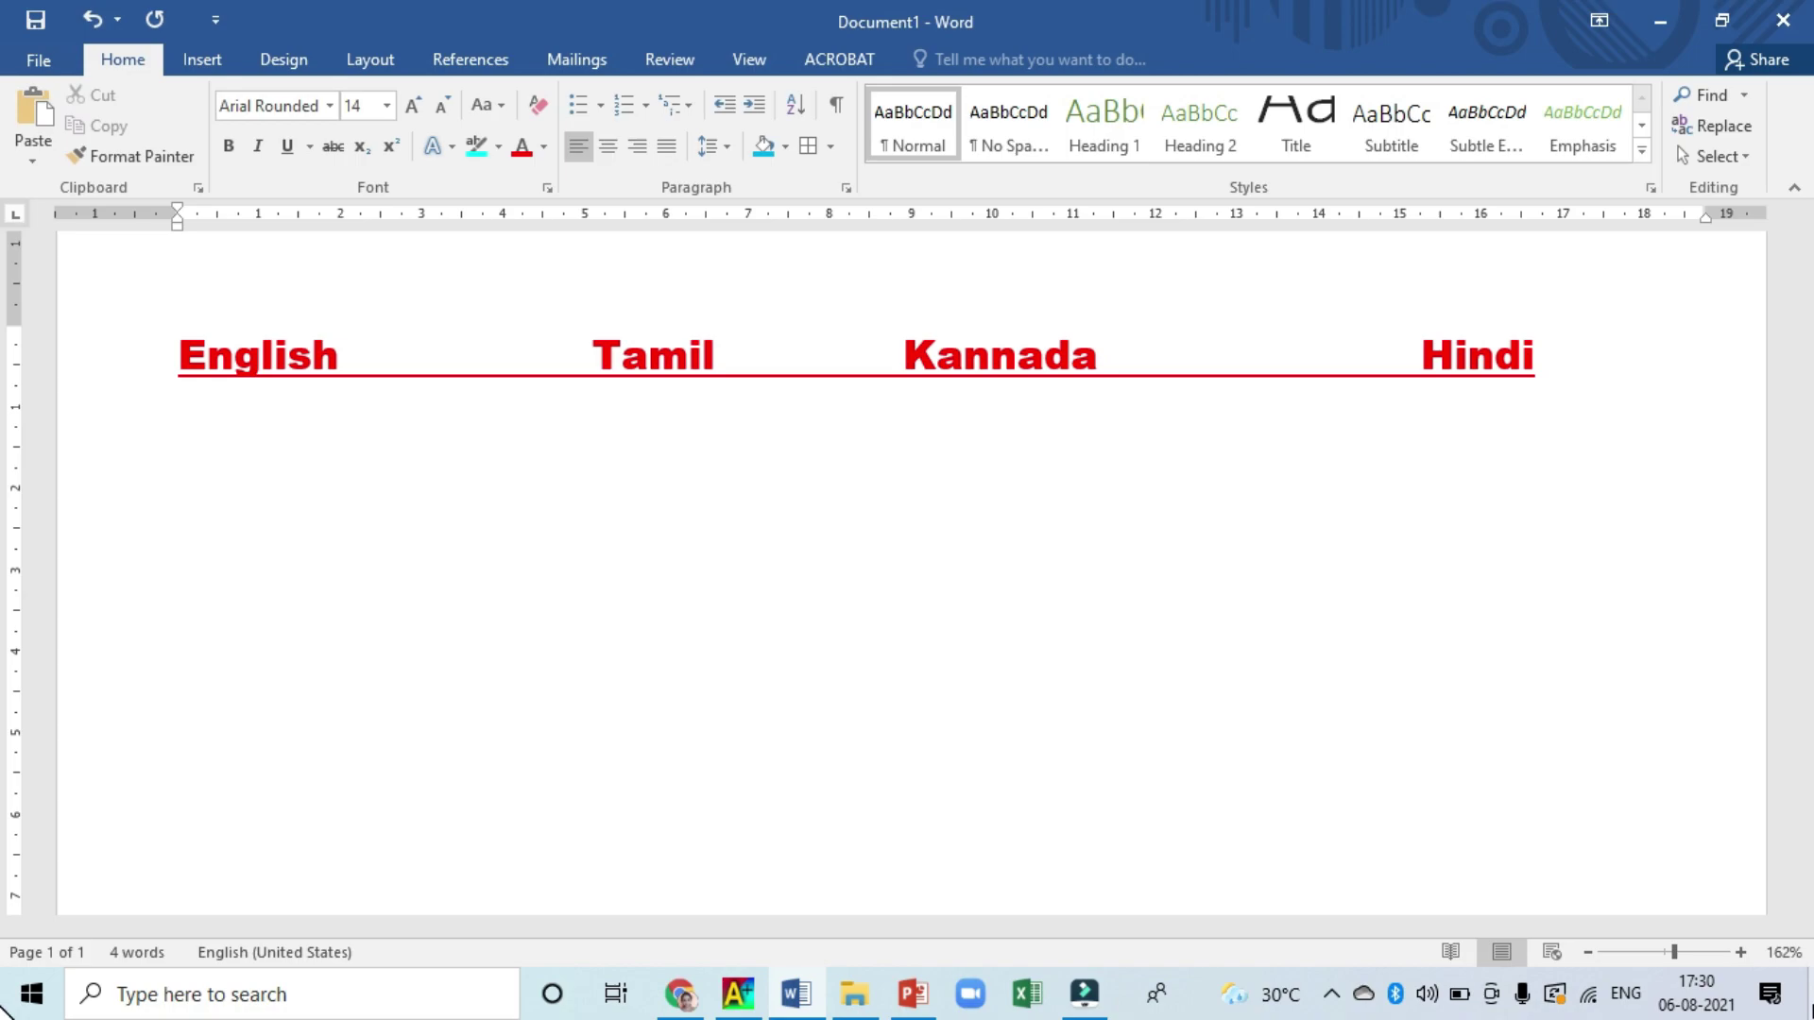
type("Abdul Kala")
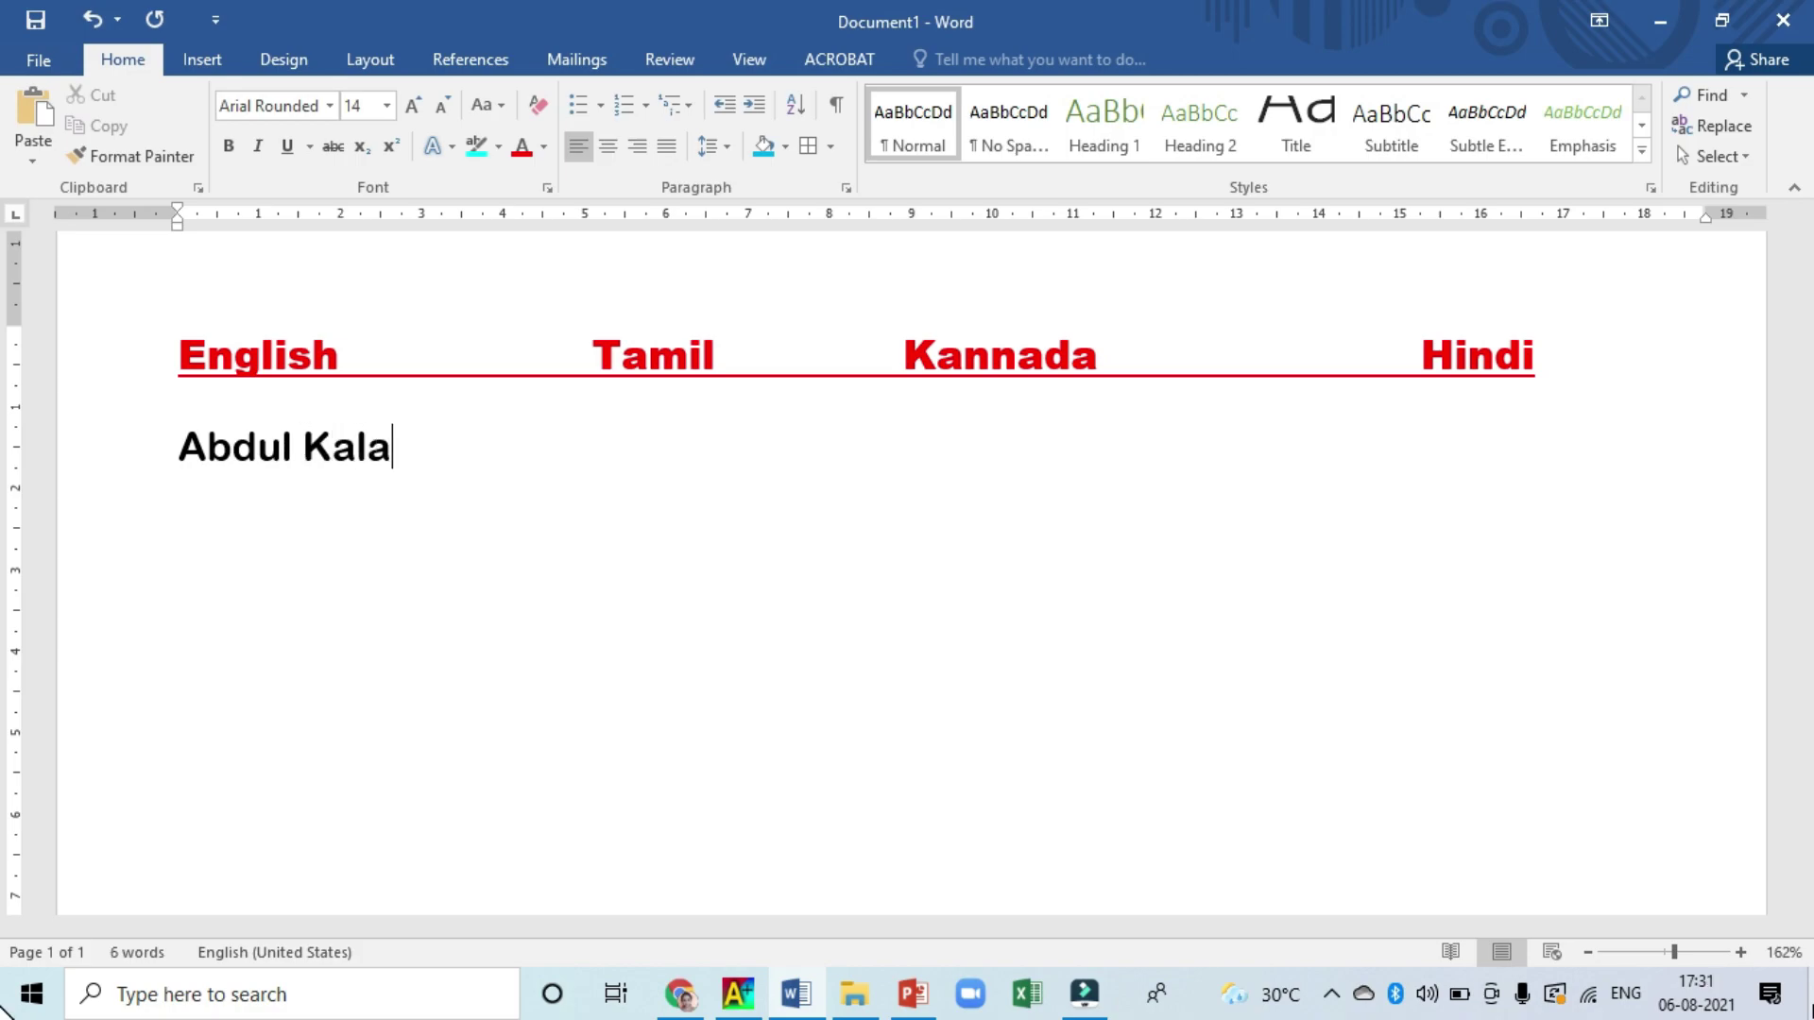
type("am")
key("Return")
type("abd")
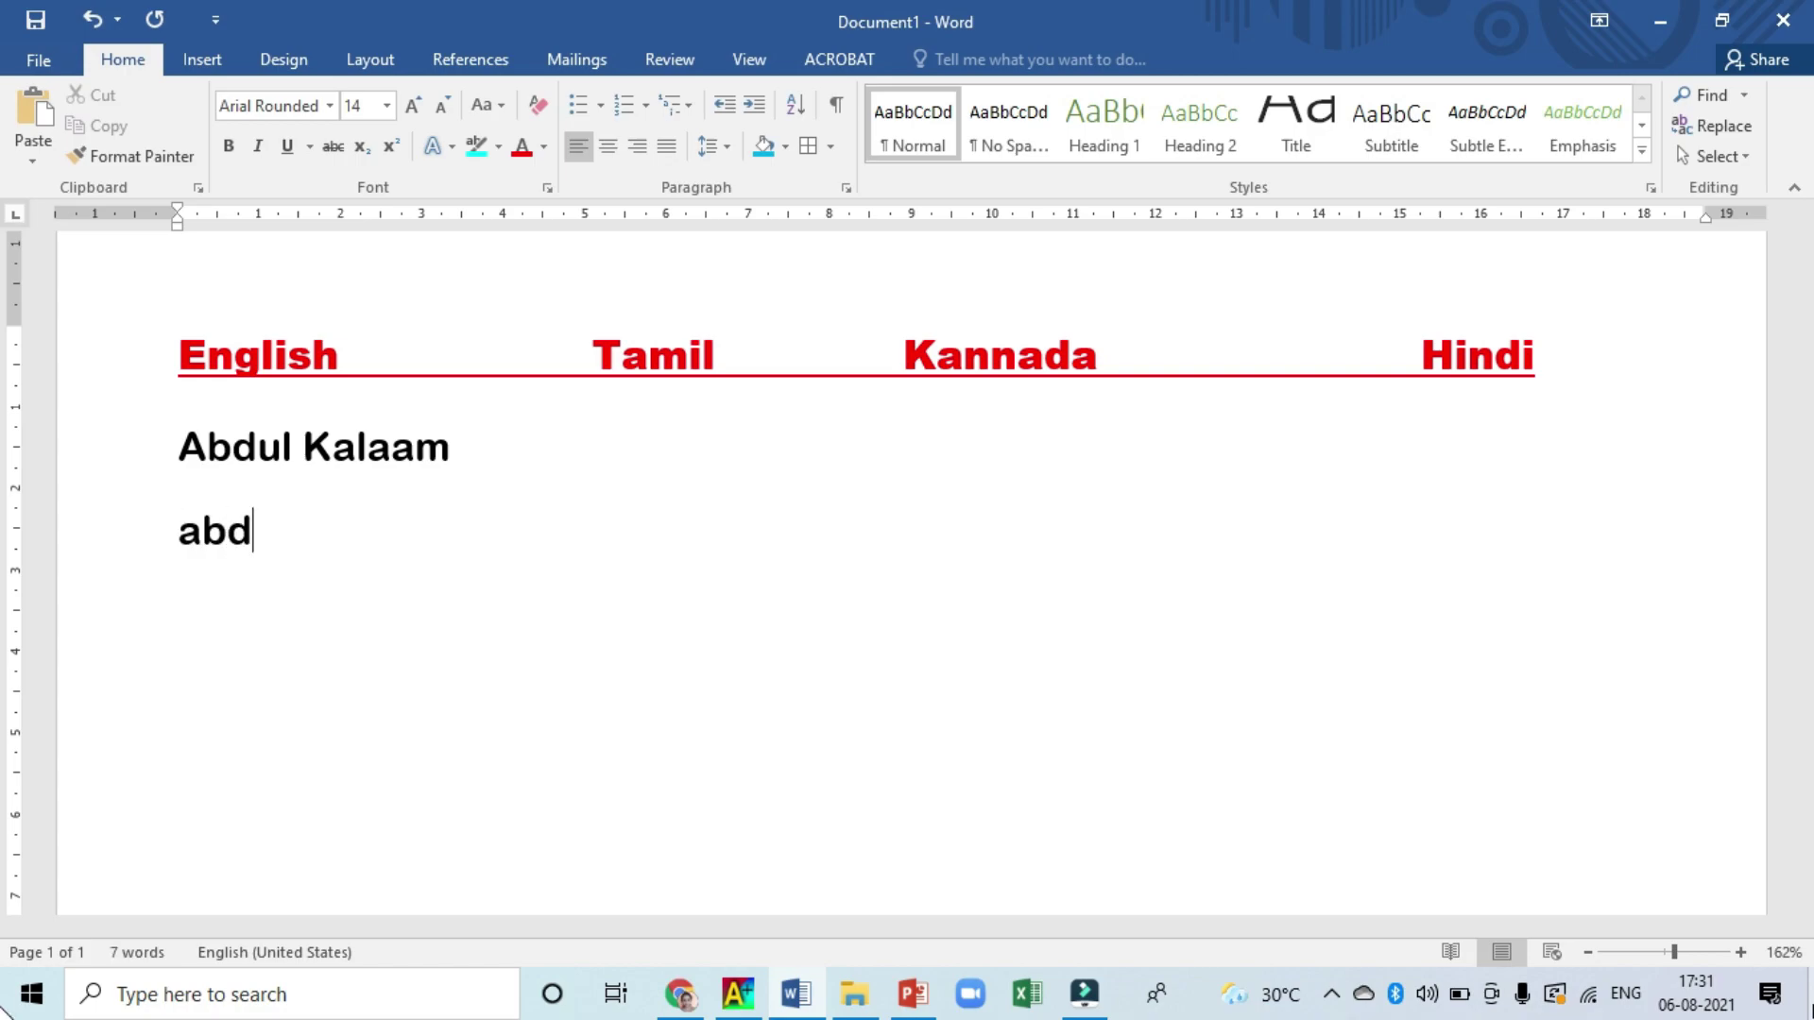
type("hul ")
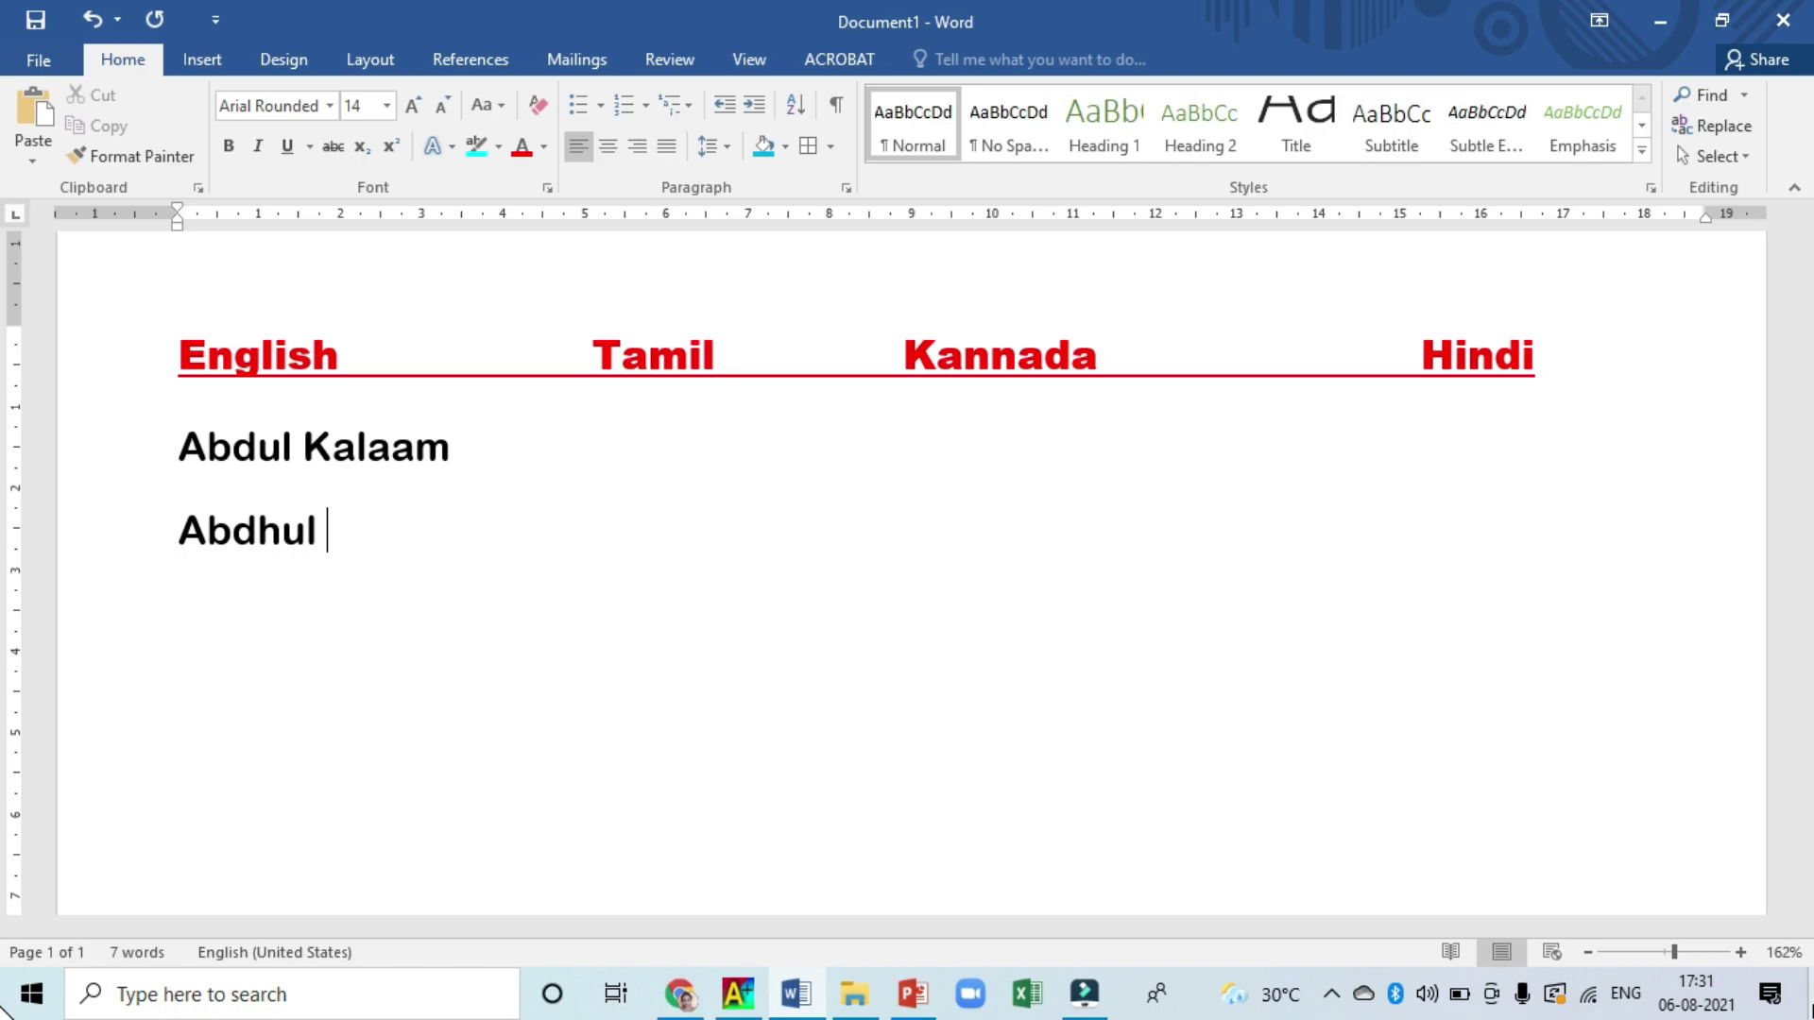
type("kalaam")
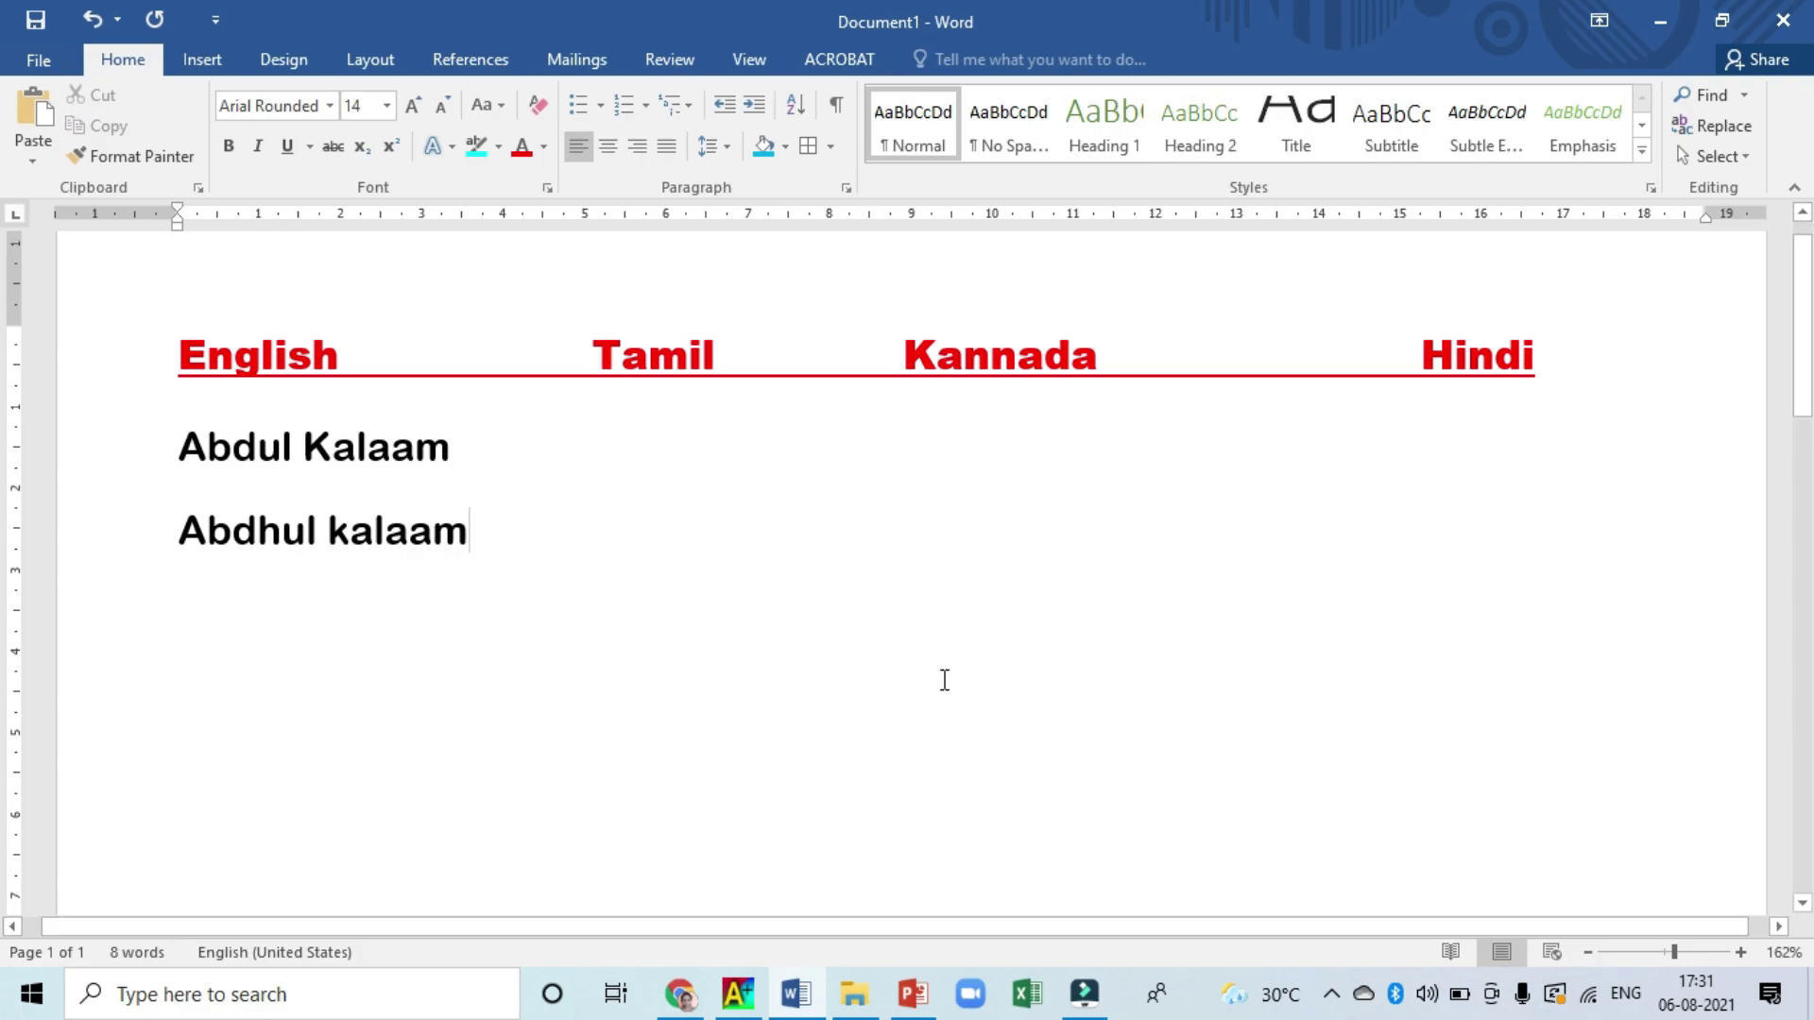
Make the phonetic spelling start with a lowercase "a" and enter அப்துல் கலாம் beside it under Tamil.
left_click(208, 529)
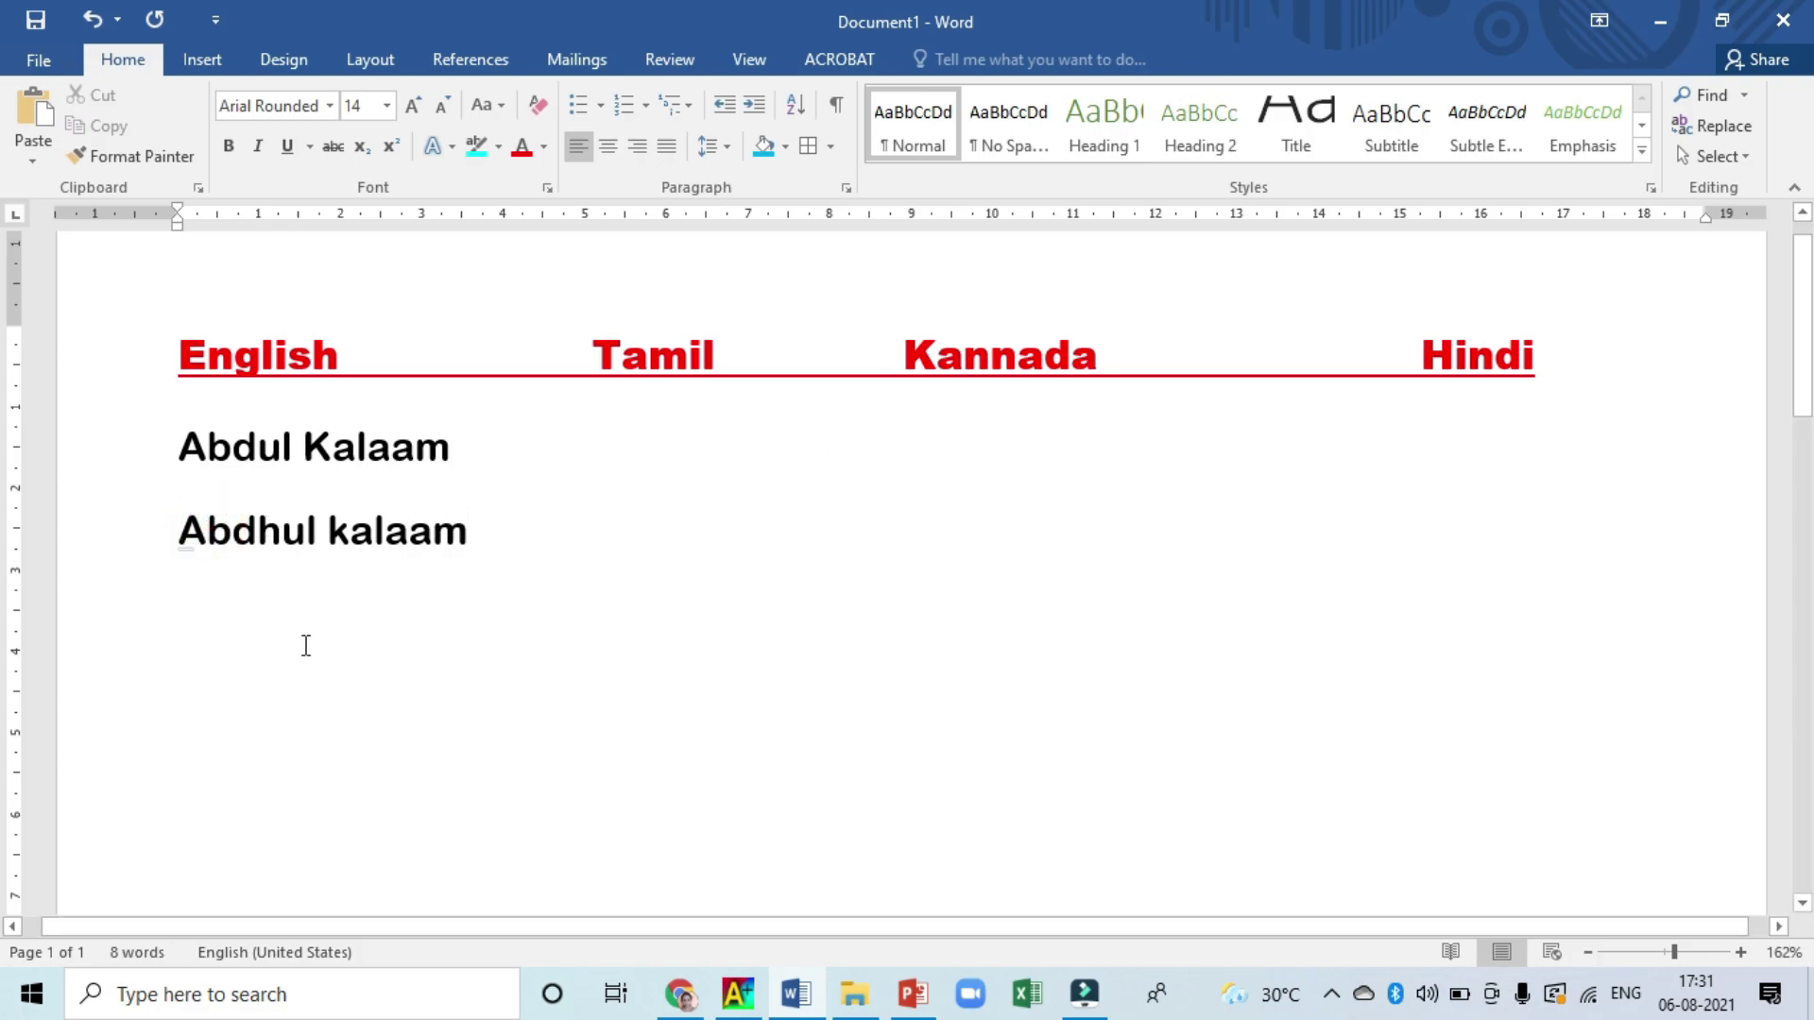
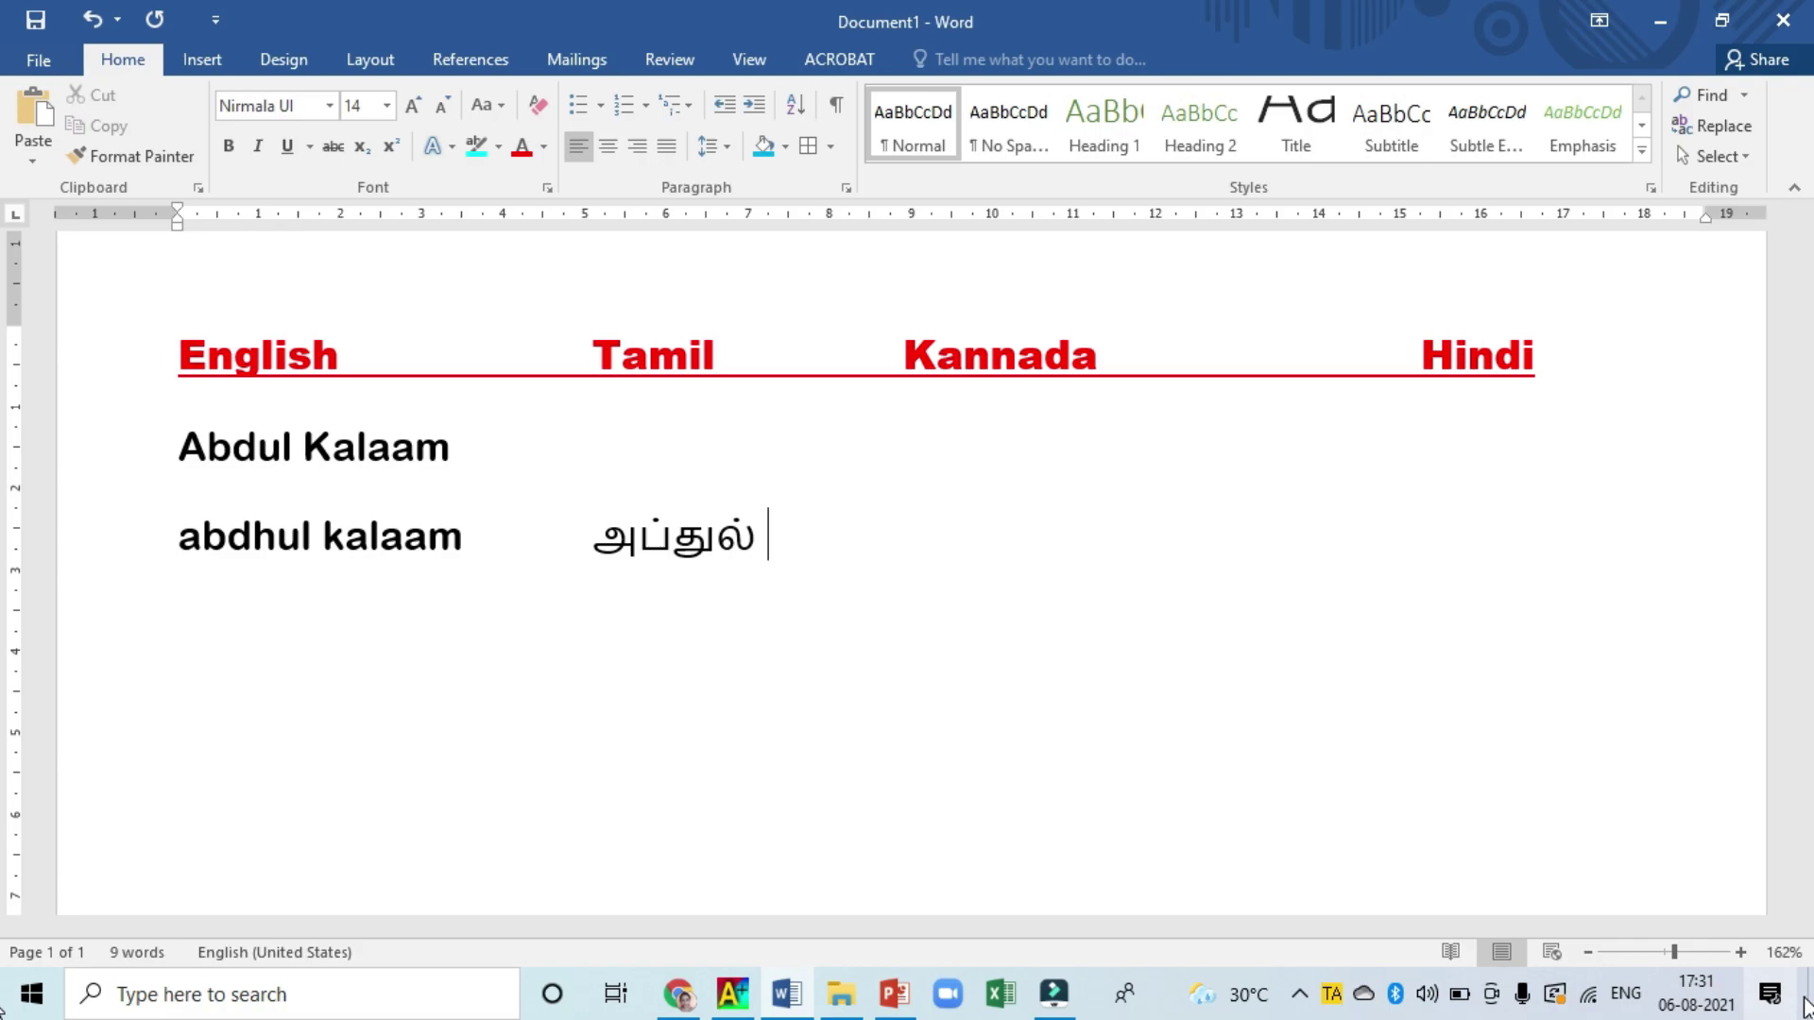
type("கல்")
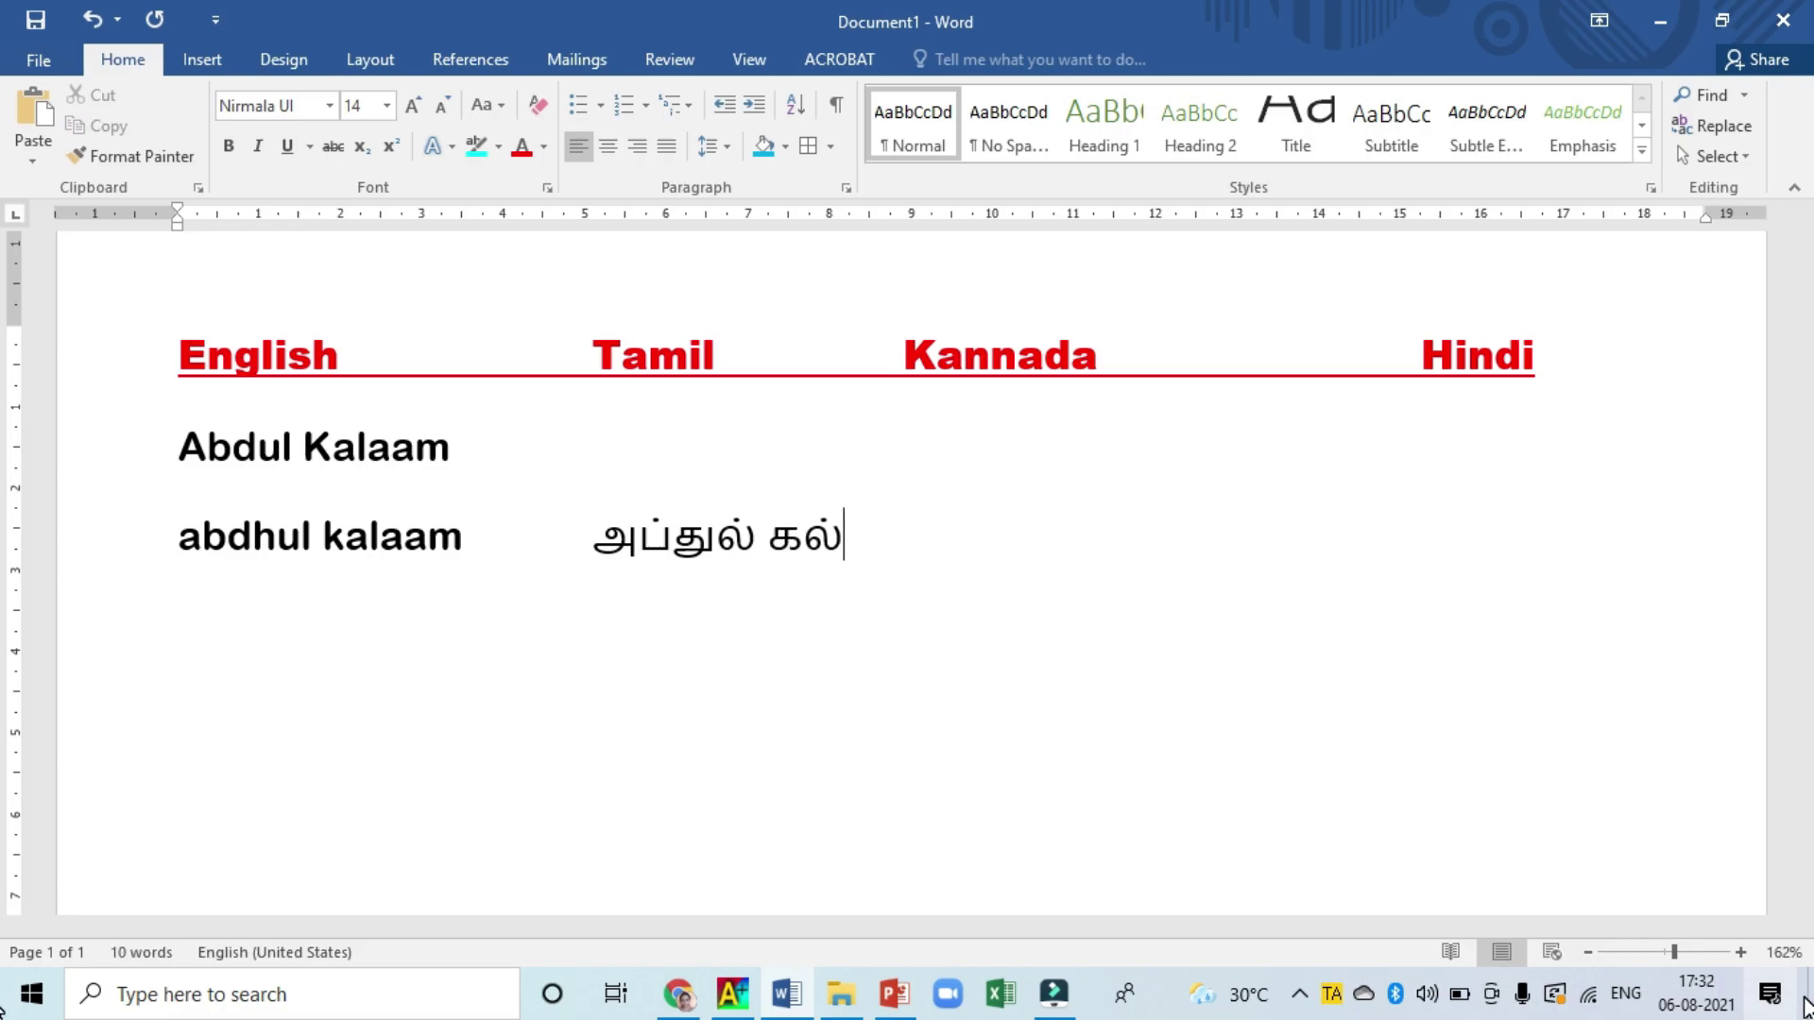
type("ாம்")
Look up the Kannada hotkey in Azhagi+, return to Word, and enter "abdhul kalaam" in Kannada script under Kannada.
left_click(733, 993)
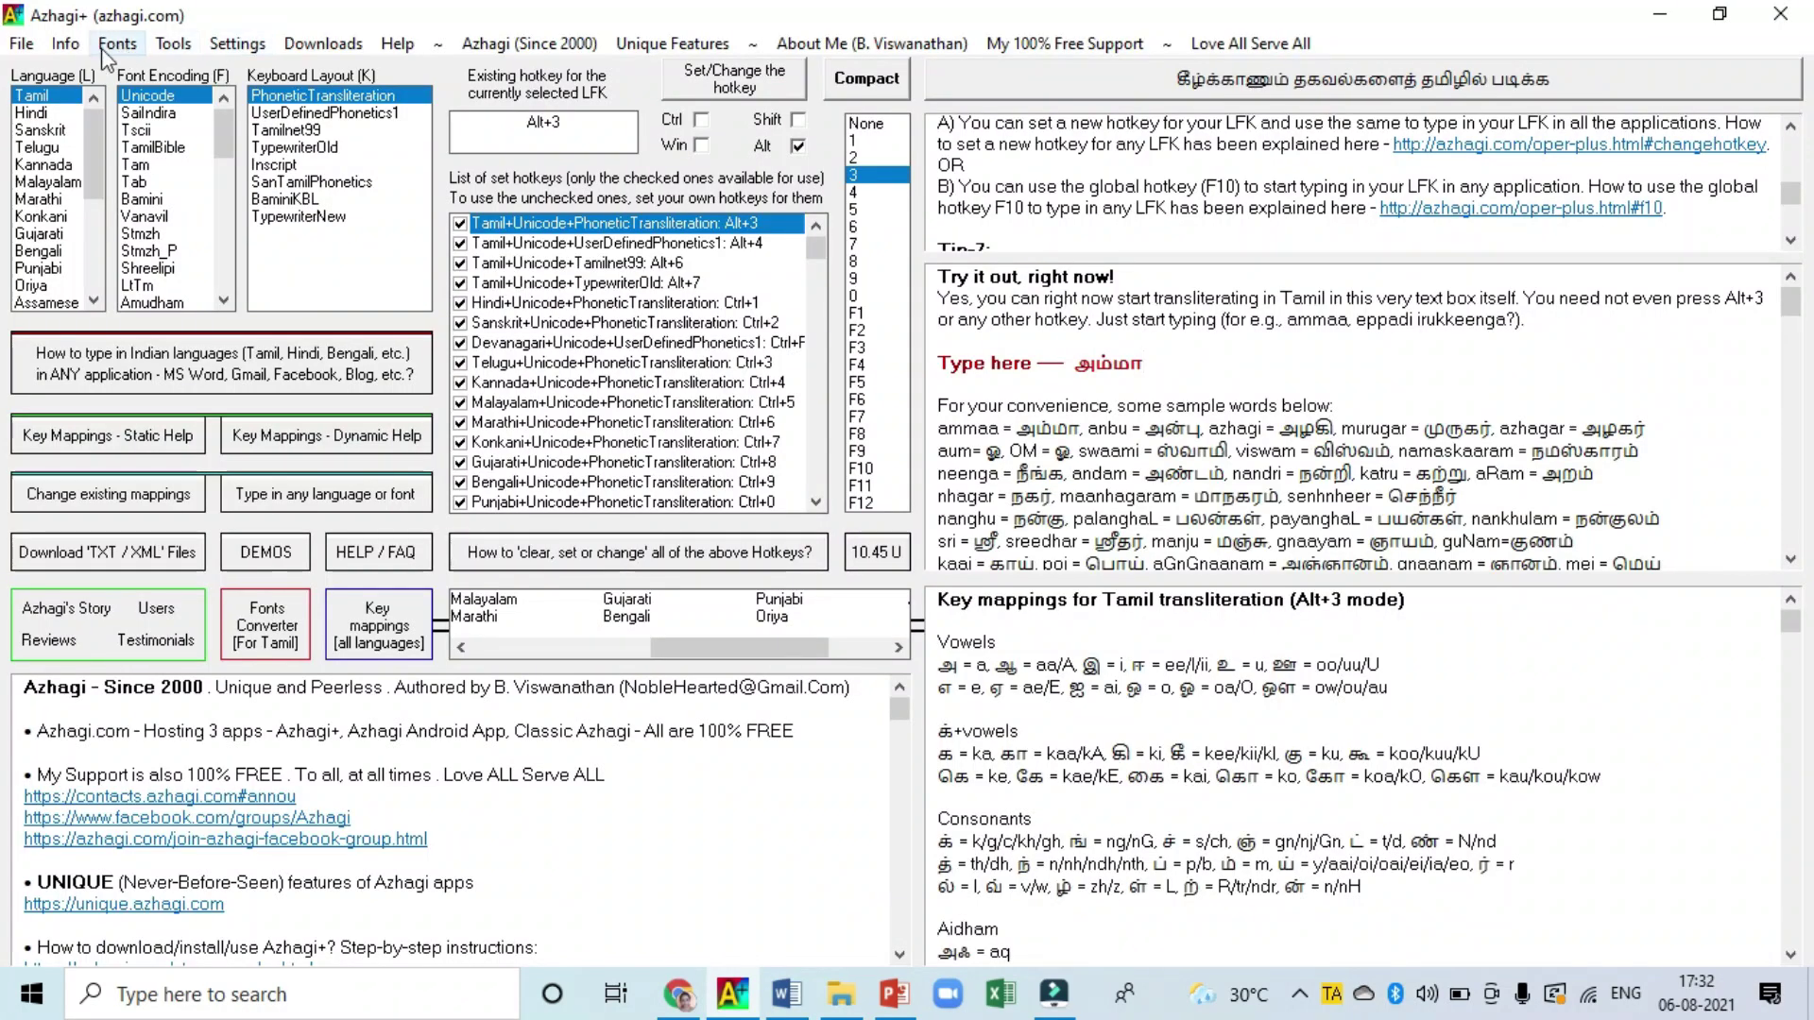
left_click(42, 166)
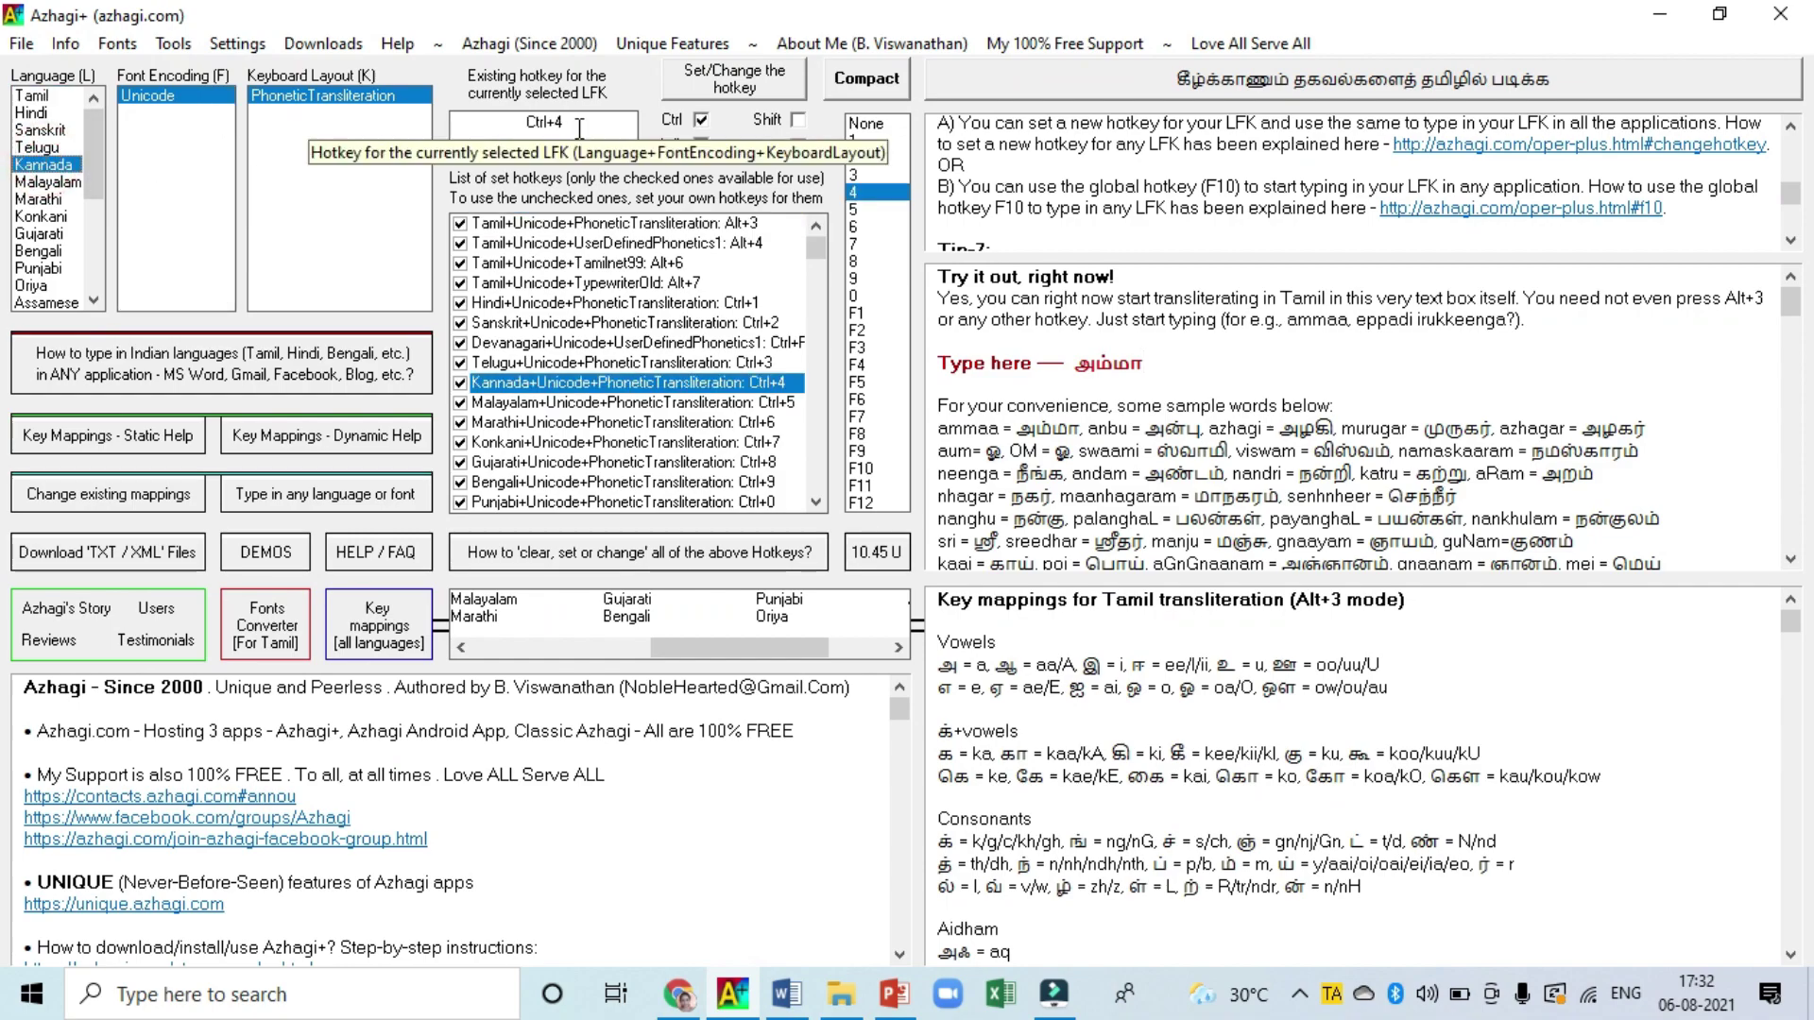
key("alt+Tab")
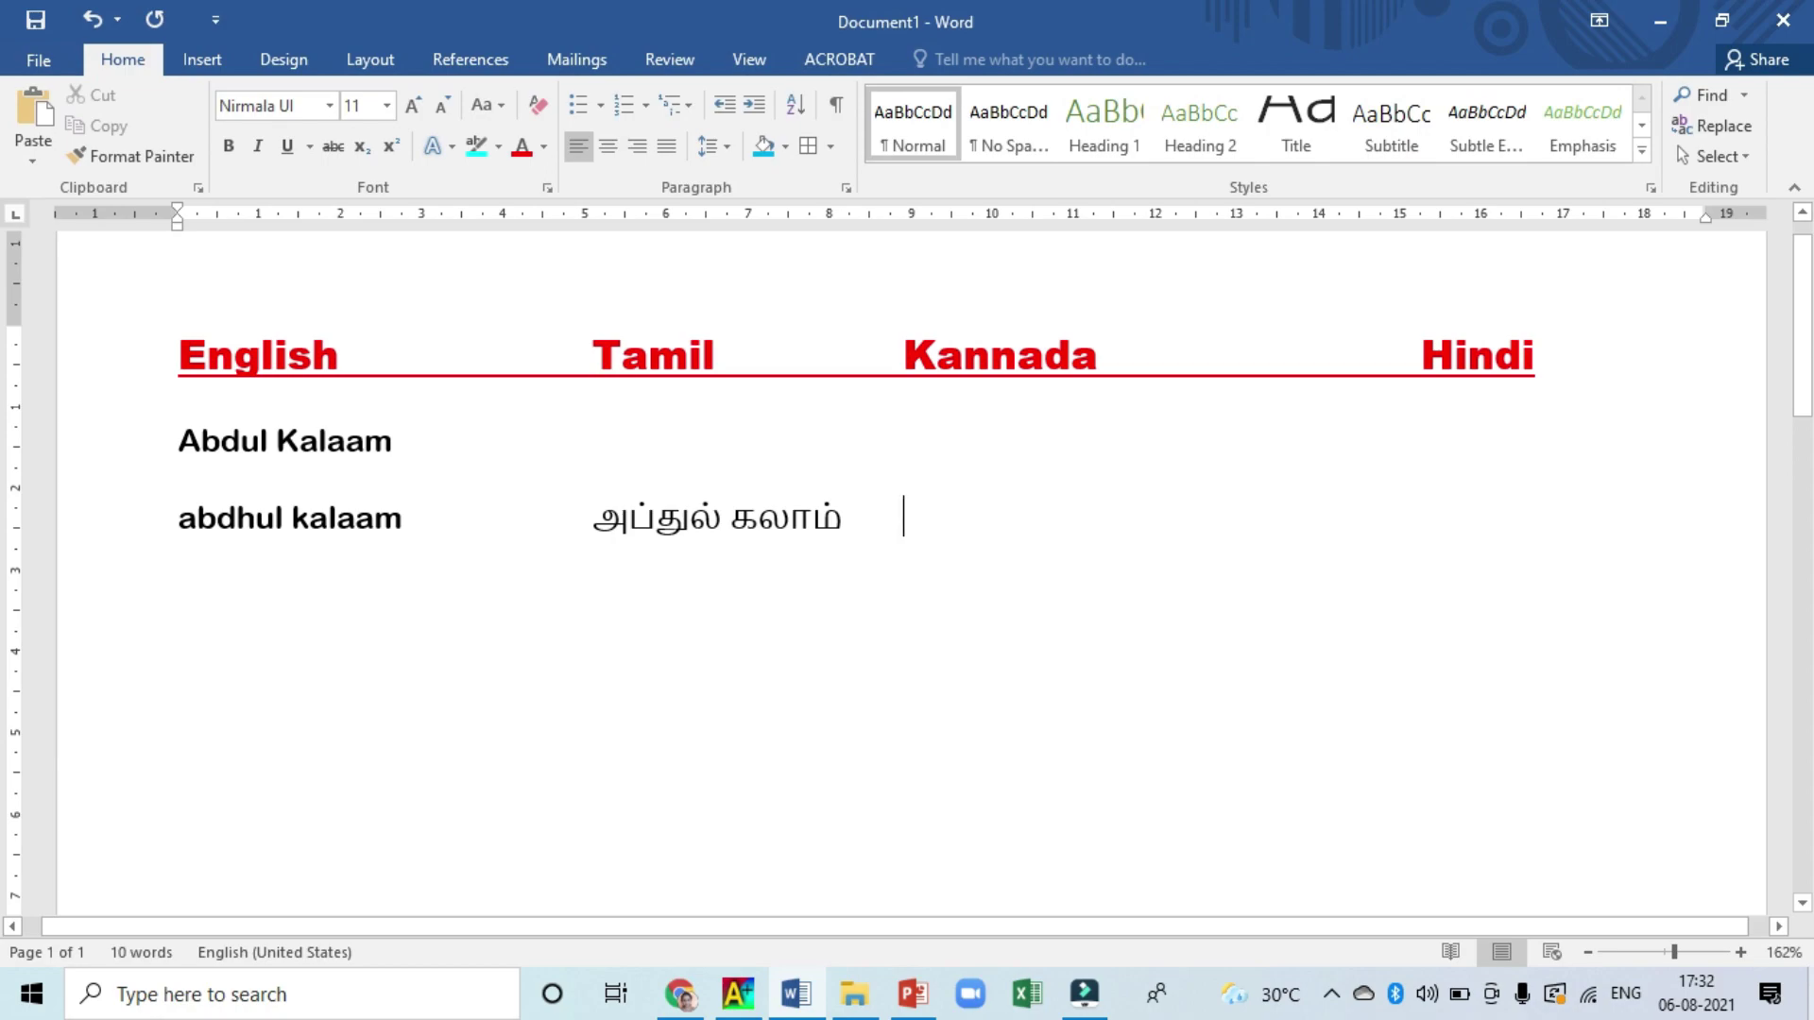
key("Tab")
type("அ")
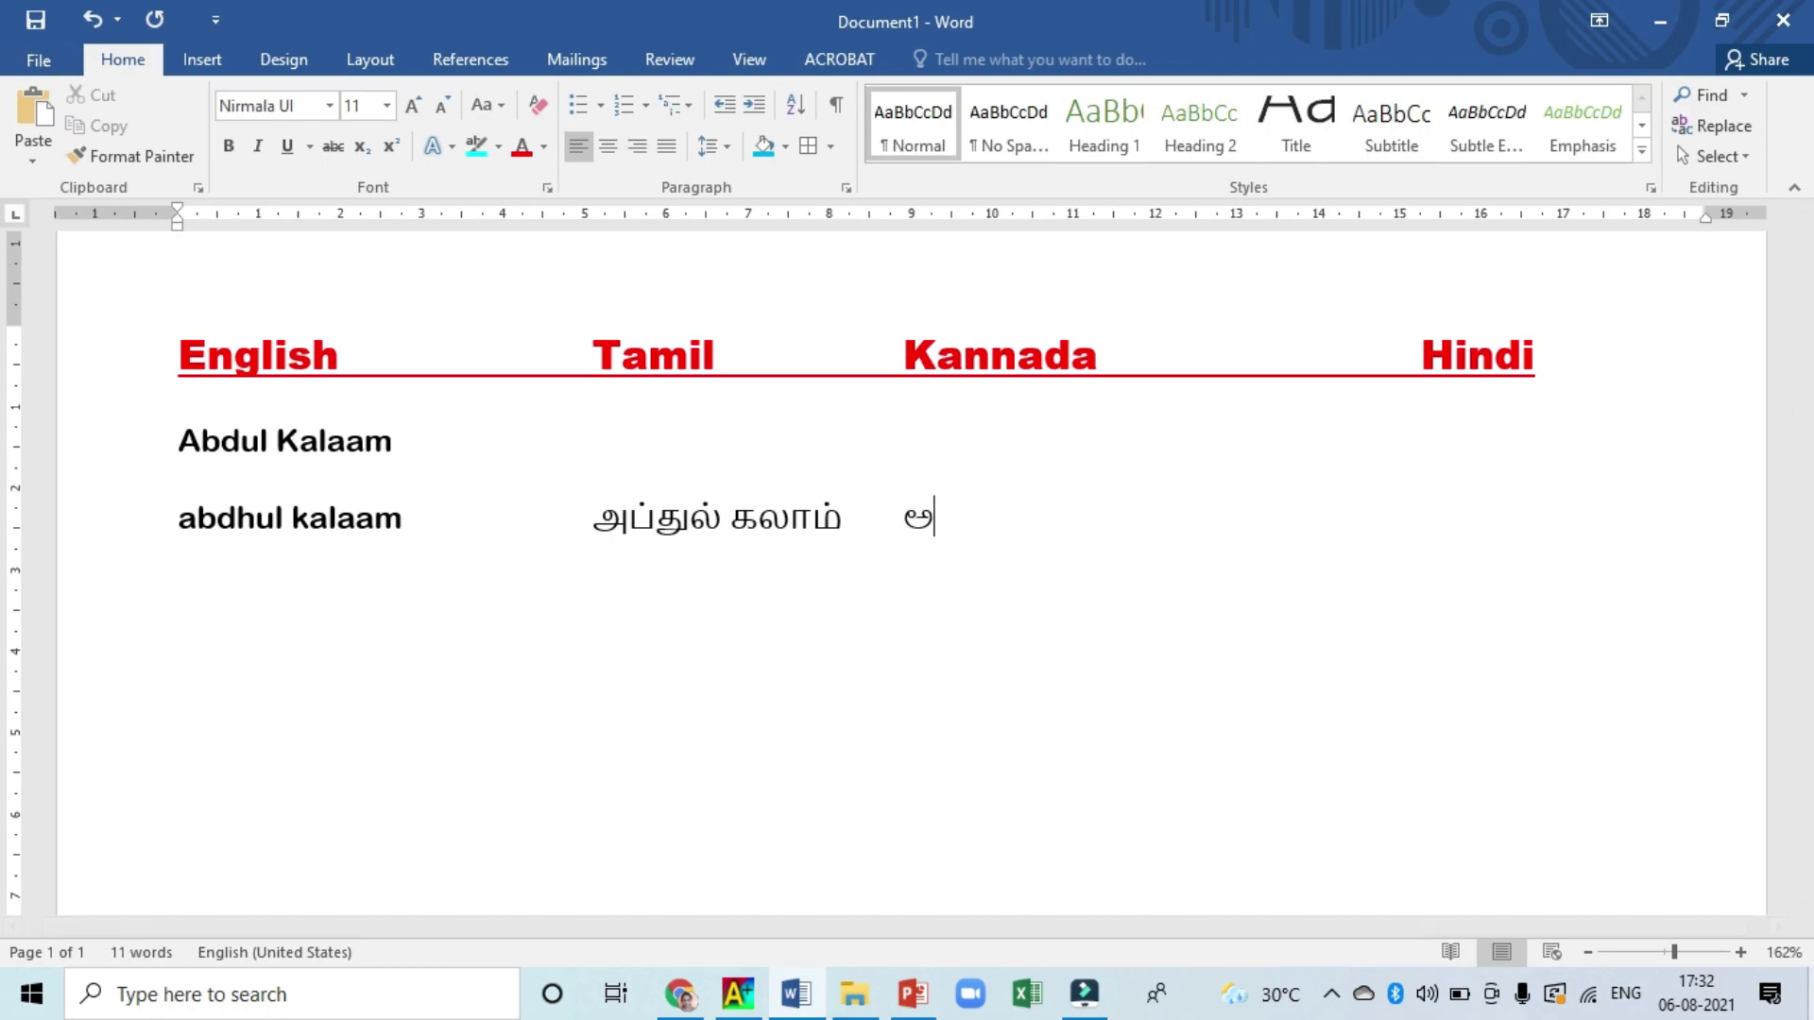
type("ಬ್ದುಲ್ ಕಲಾಮ್")
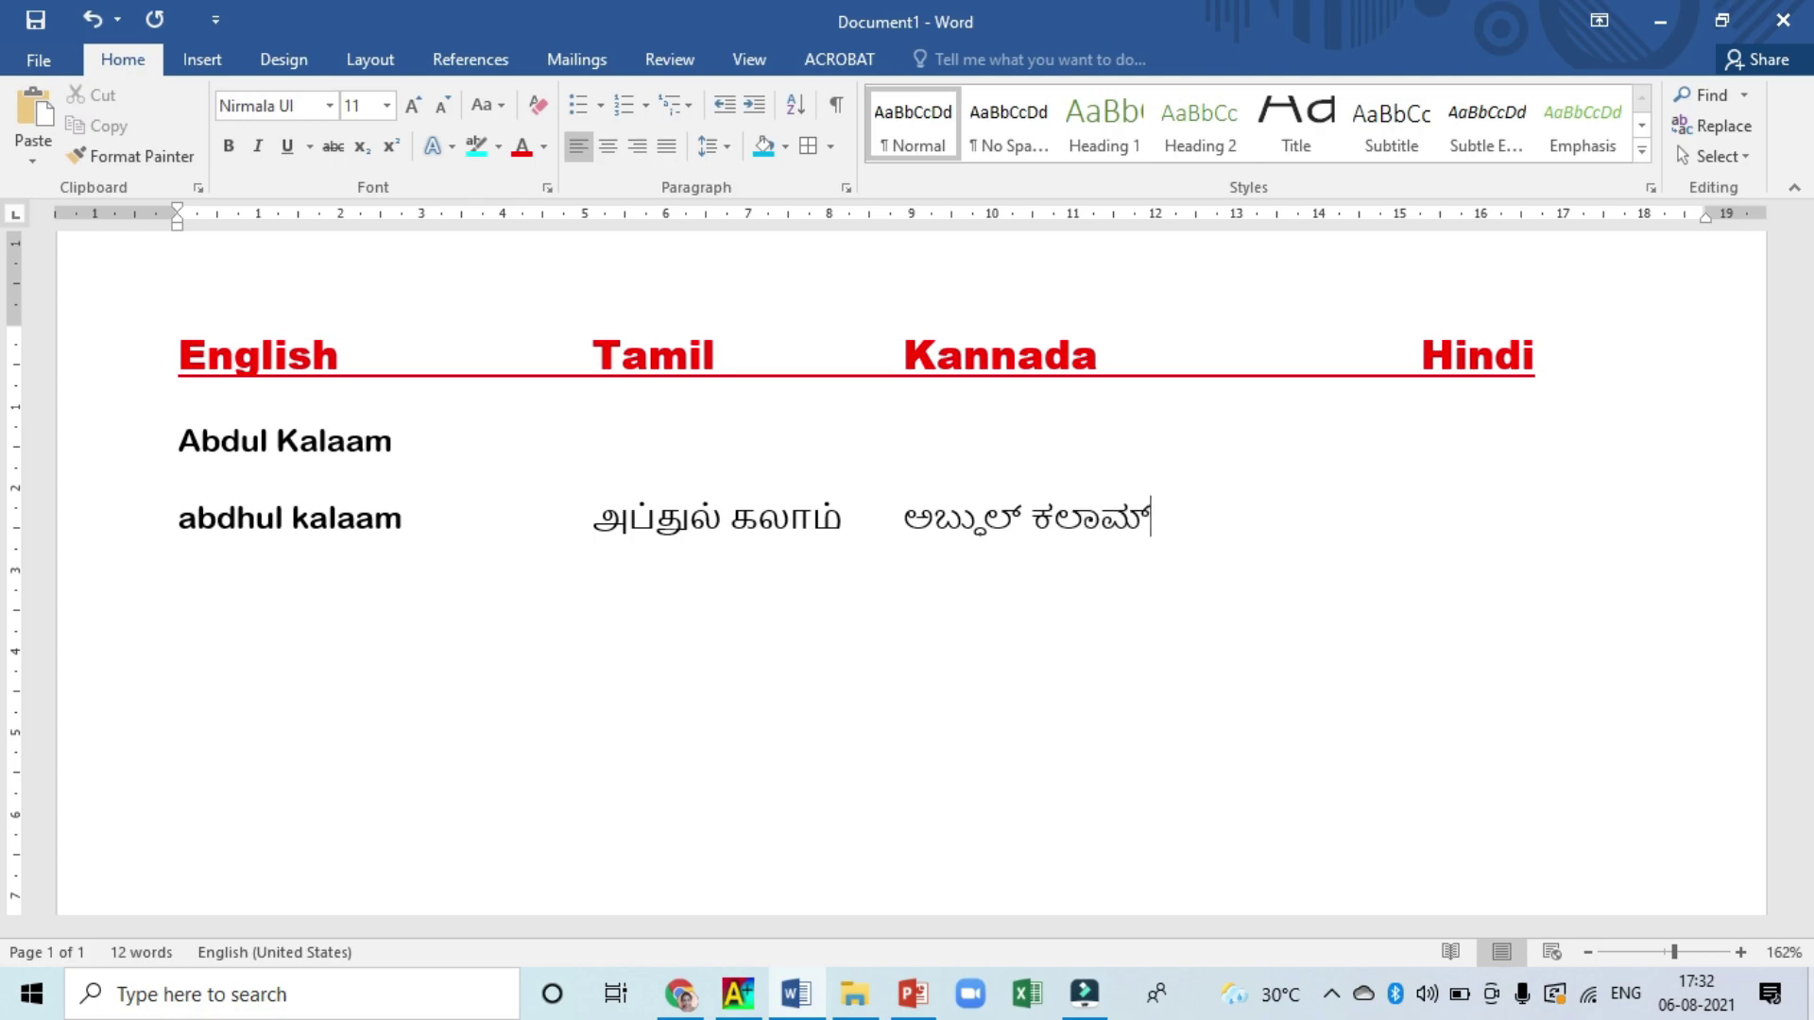
Look up the Hindi hotkey in Azhagi+, return to Word, and enter अब्धुल कलाम in the same row under Hindi.
key("Tab")
left_click(733, 1009)
left_click(614, 302)
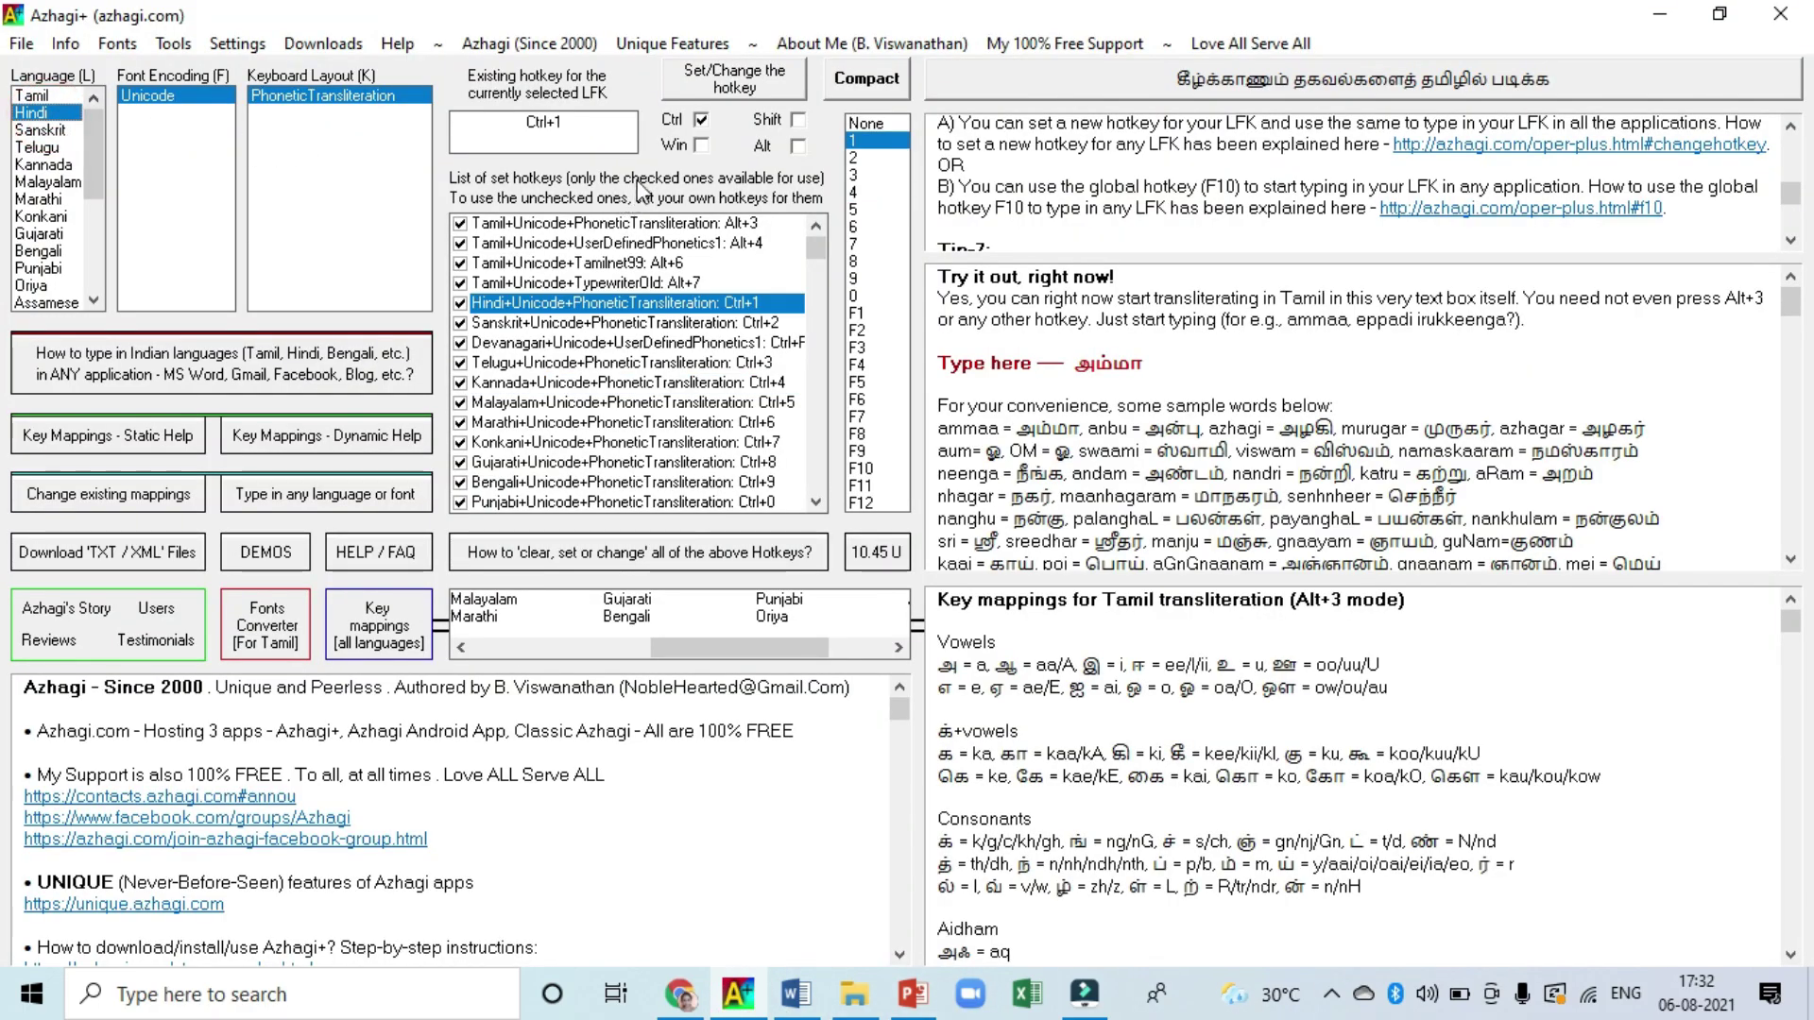
left_click(793, 992)
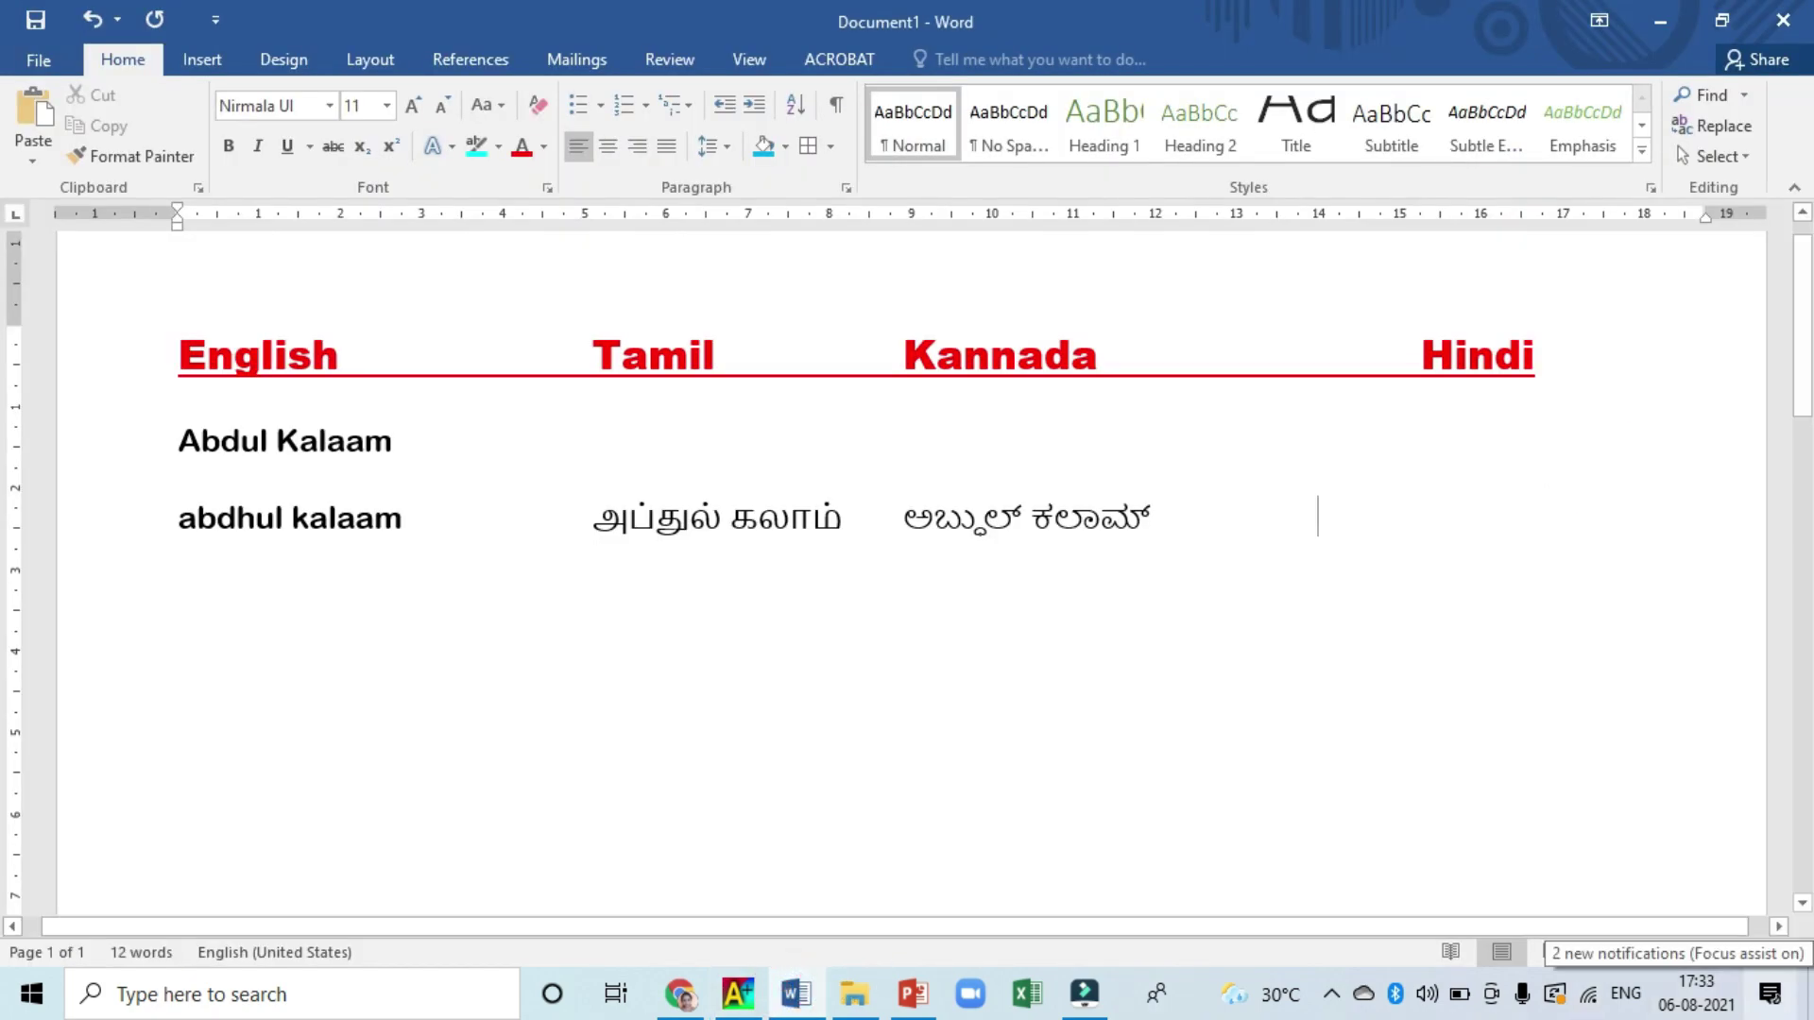
type("अ")
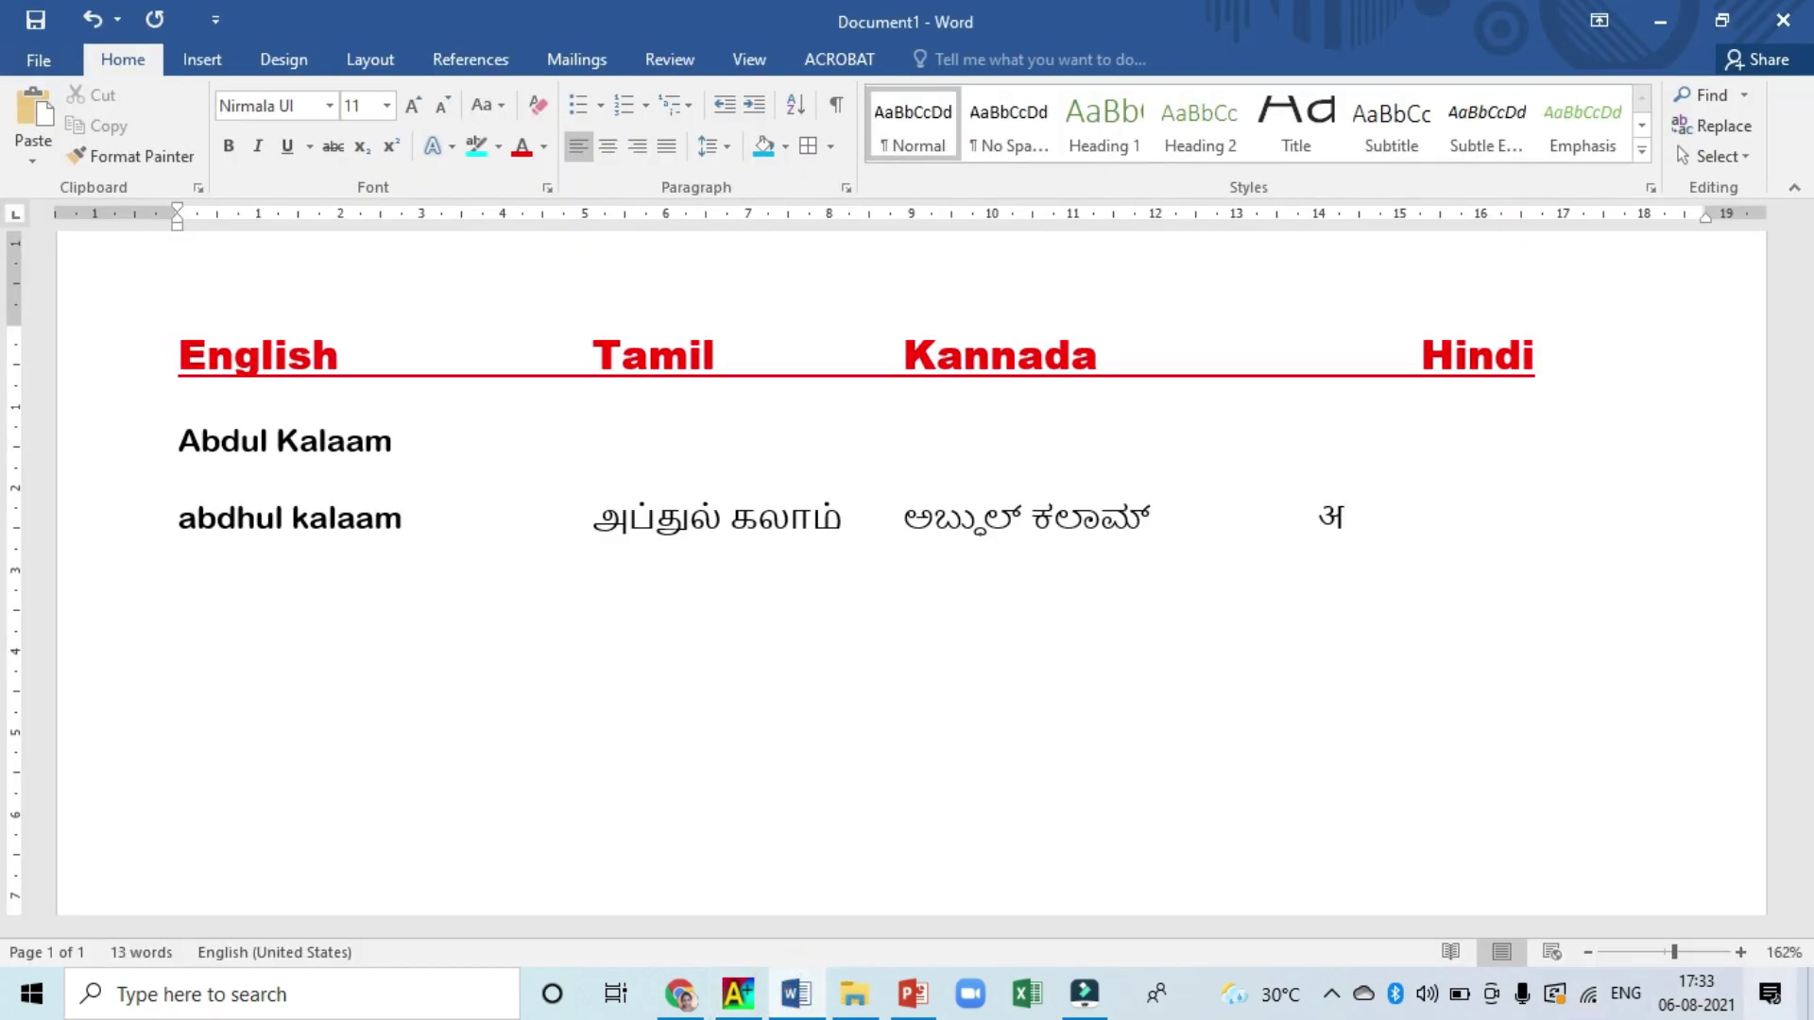
type("ब्धुल कलाम")
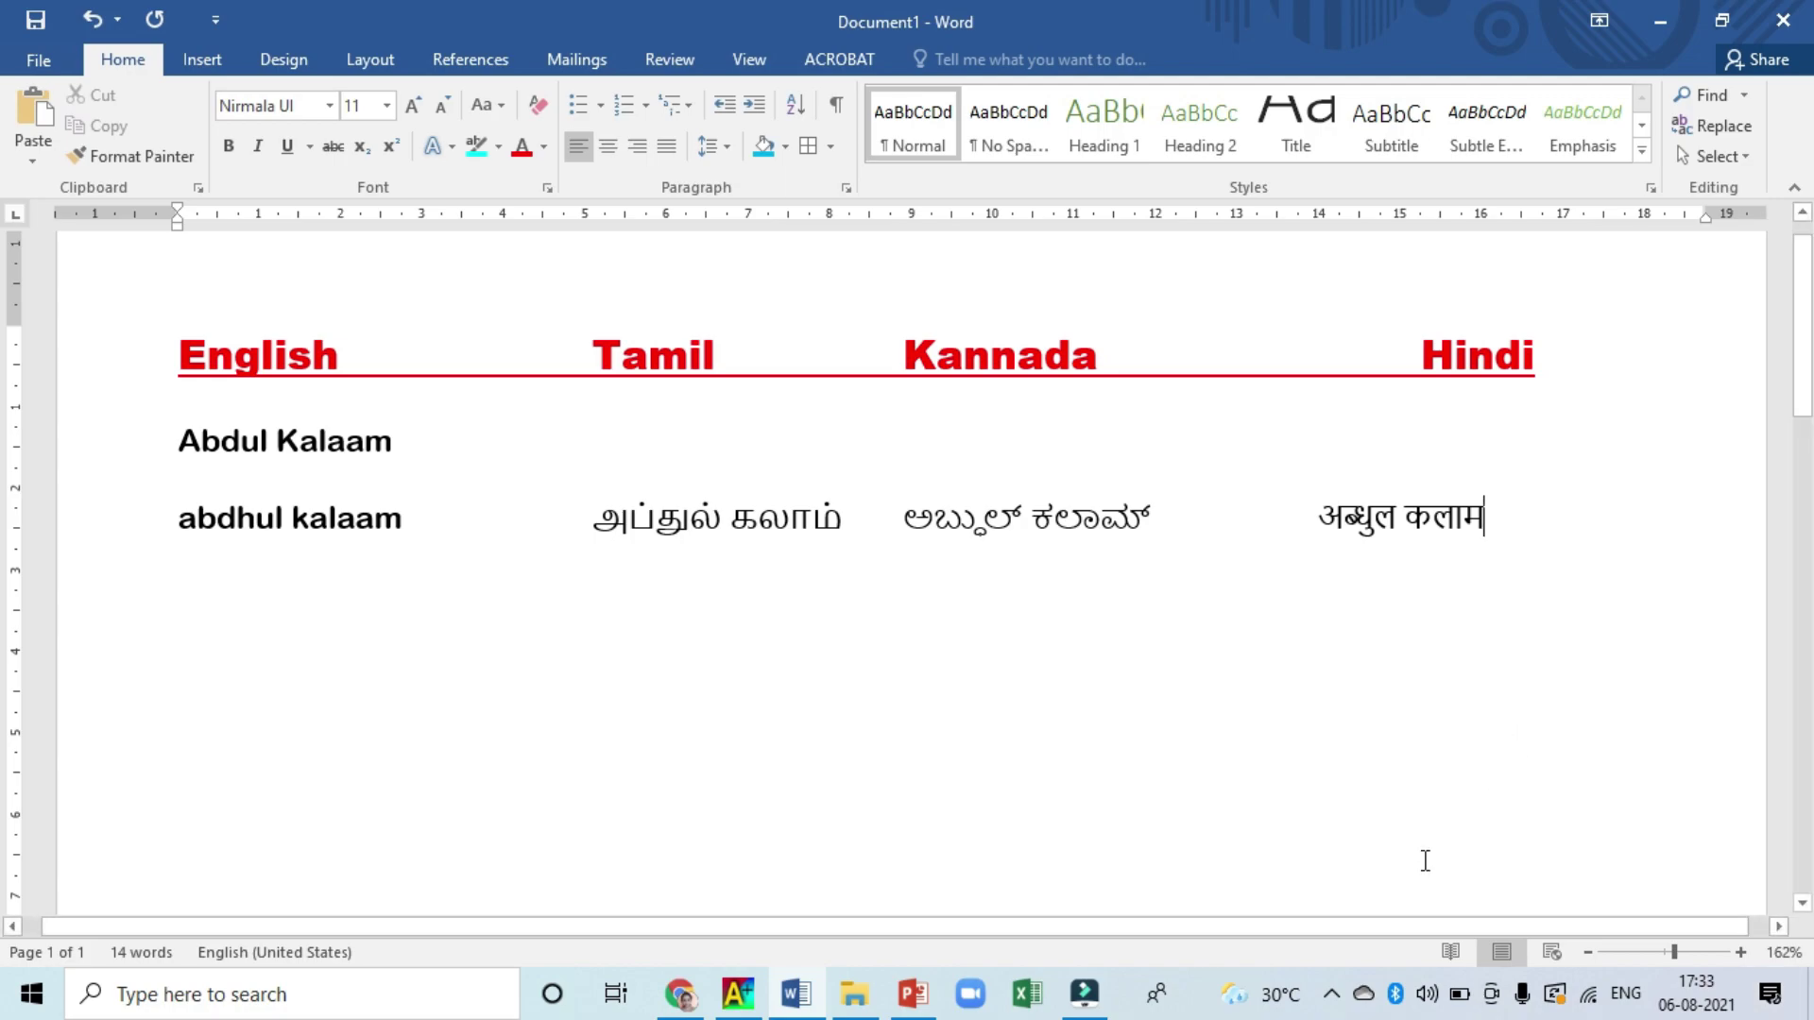
Add "Surya" and its phonetic spelling "Sooryaa" on two new lines under English.
key("Return")
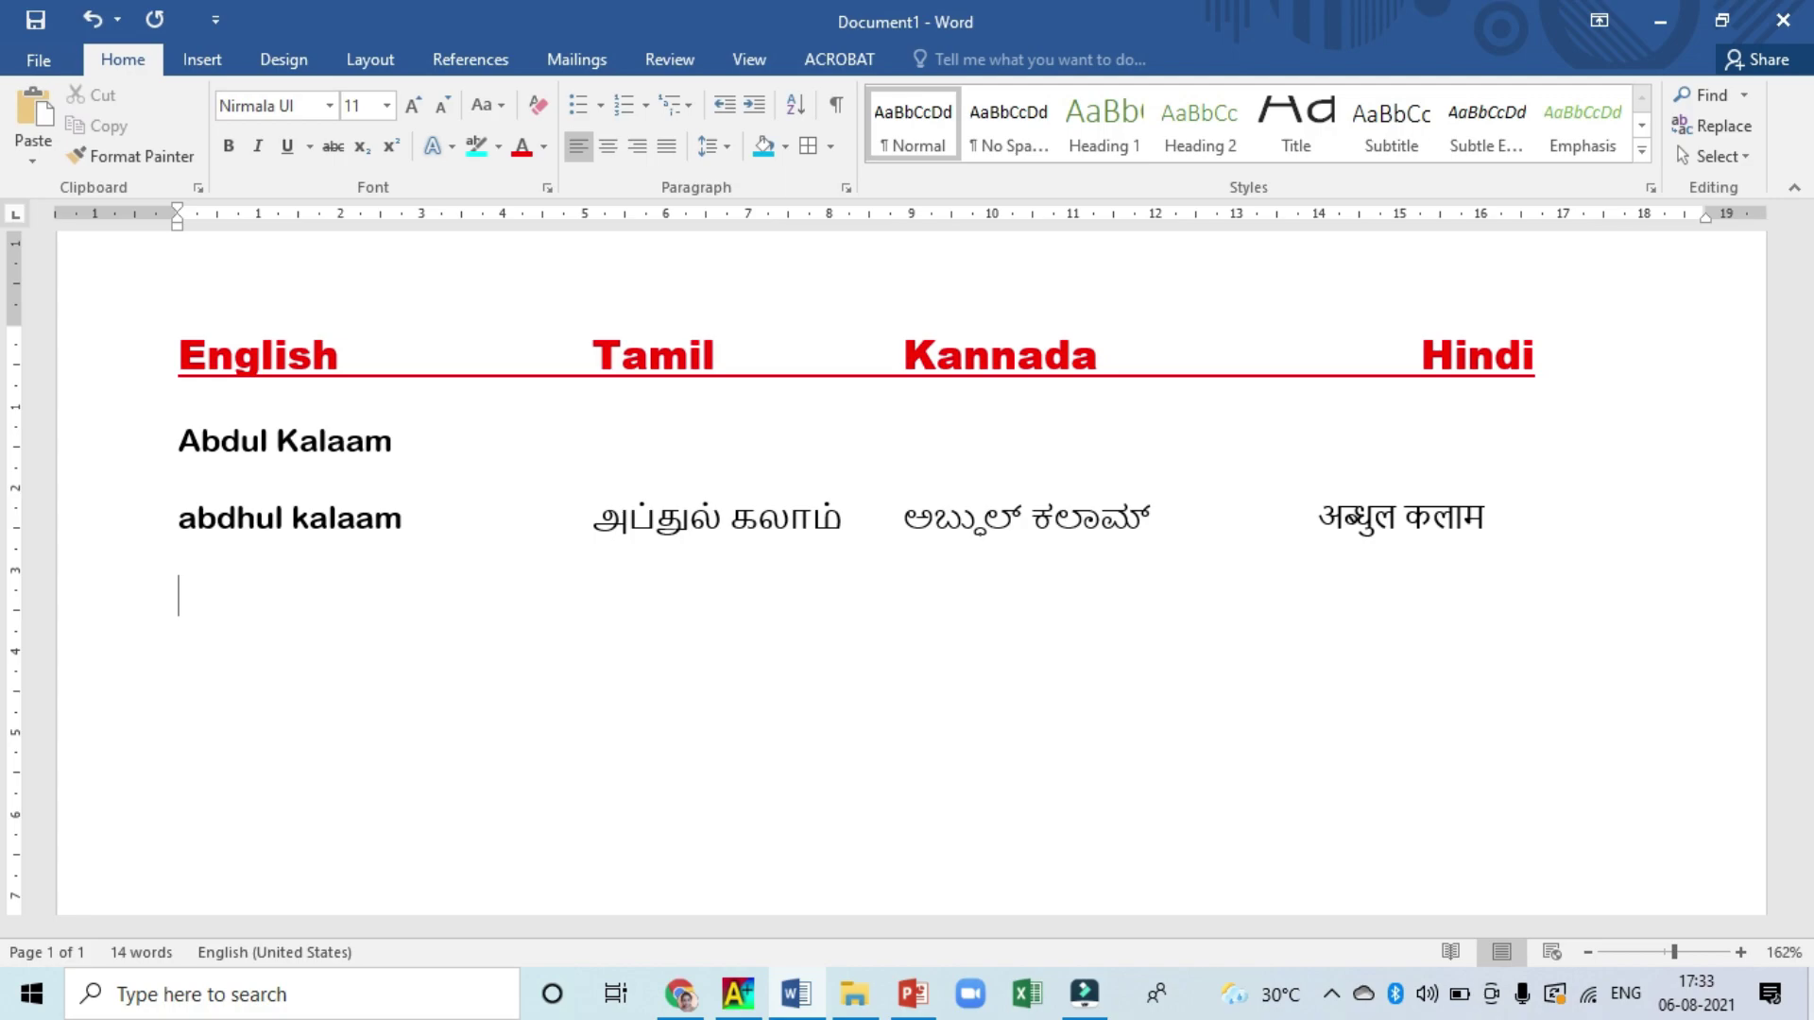
type("S")
type("urya")
type("s")
type("oo")
type("r")
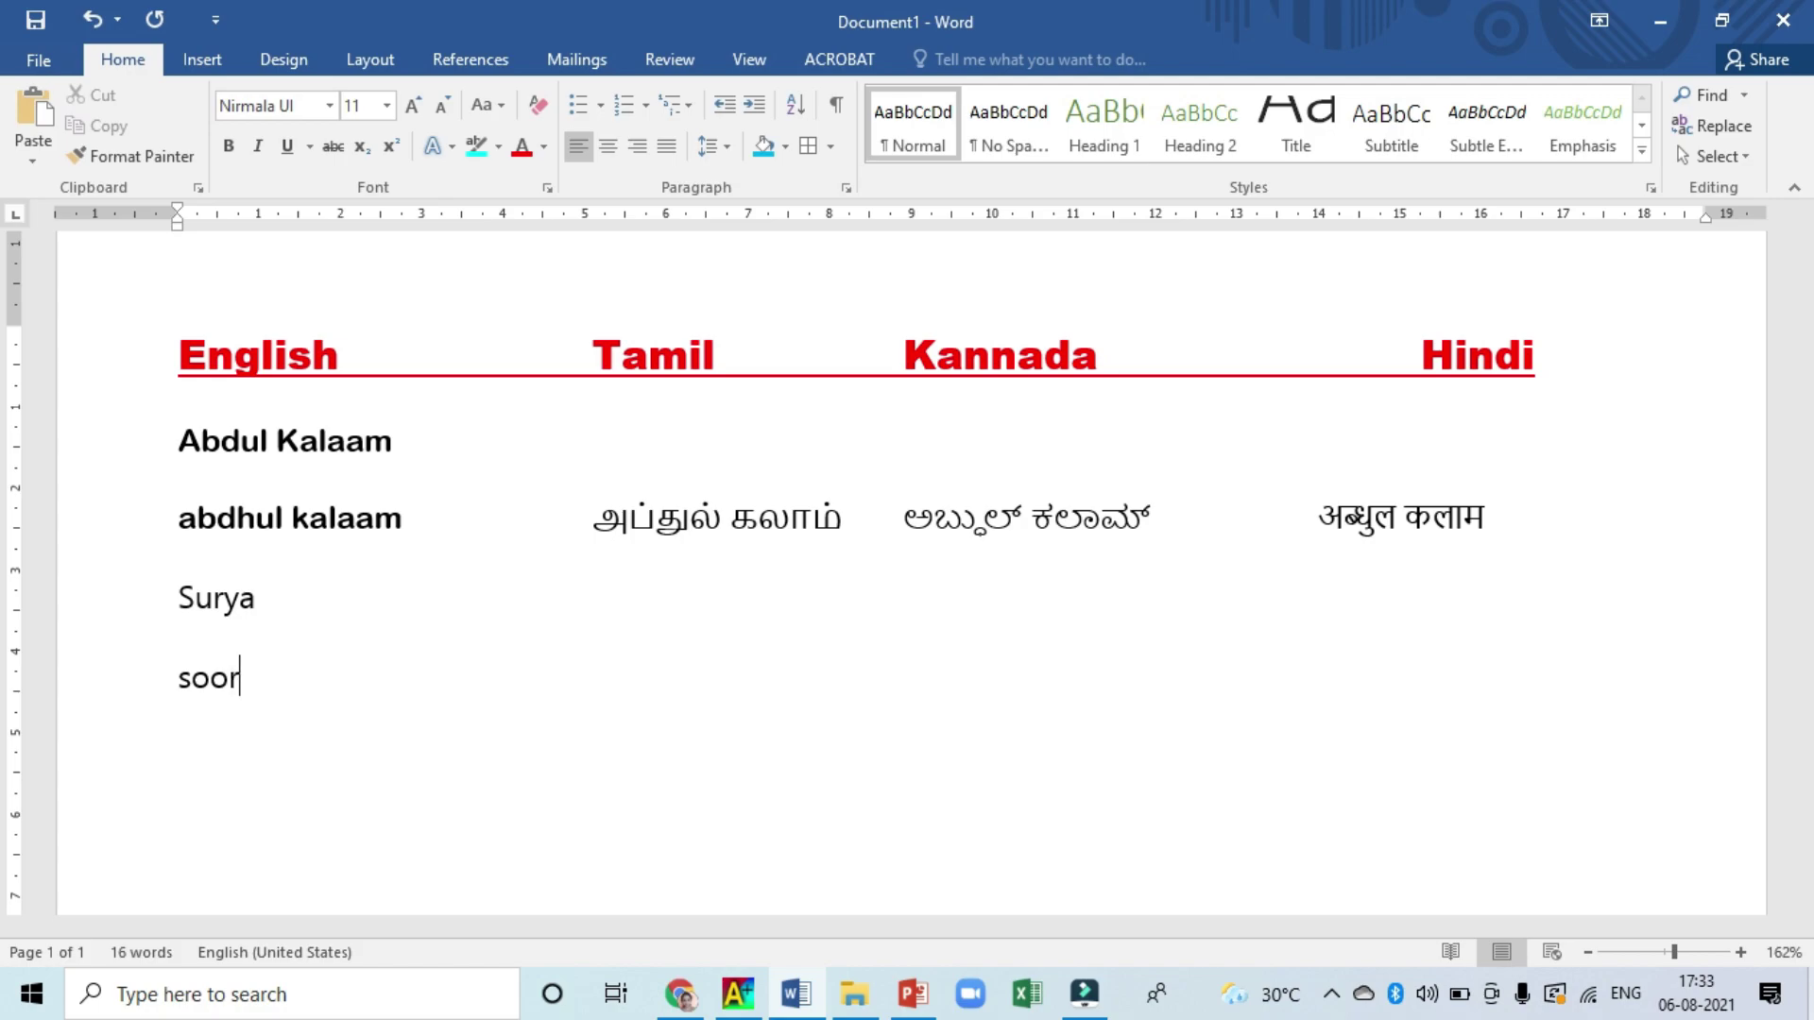
type("yaa")
Transliterate "Sooryaa" in its row as சூர்யா under Tamil and ಸೂರ್ಯಾ under Kannada, and move on to the Hindi column.
key("Tab")
key("Tab")
key("Tab")
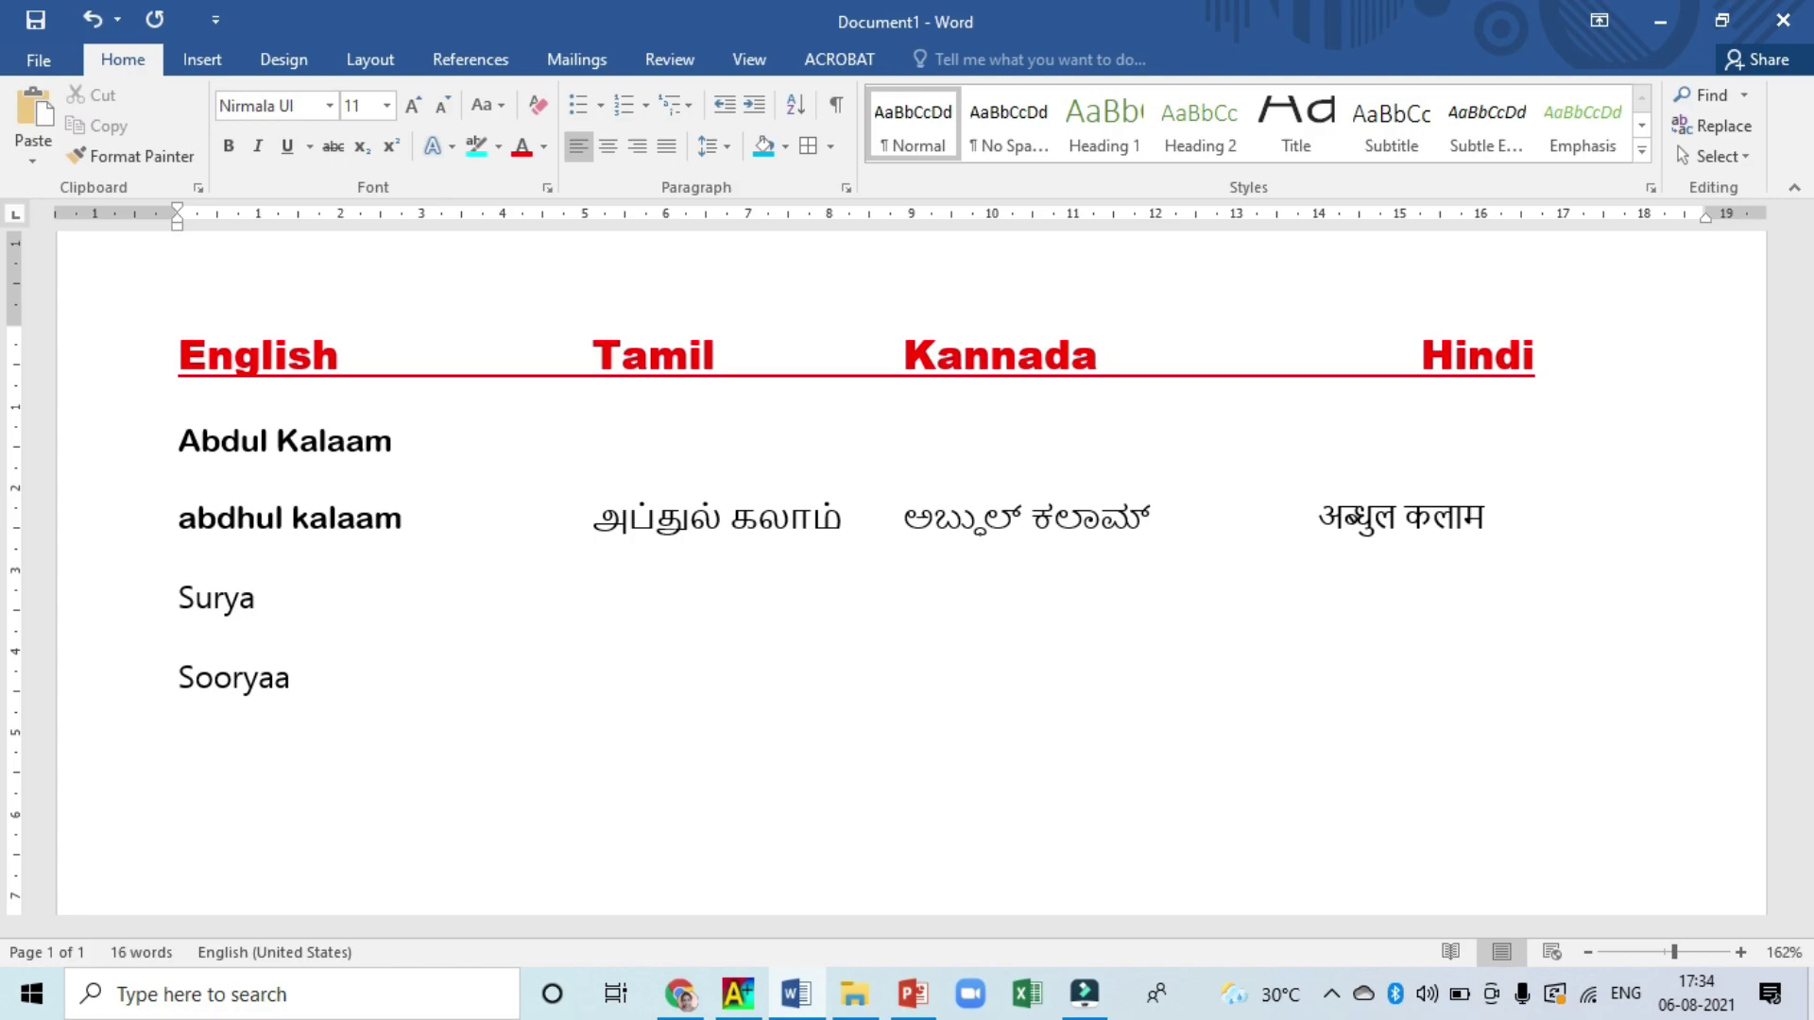
type("சூர்ய்ா")
key("Tab")
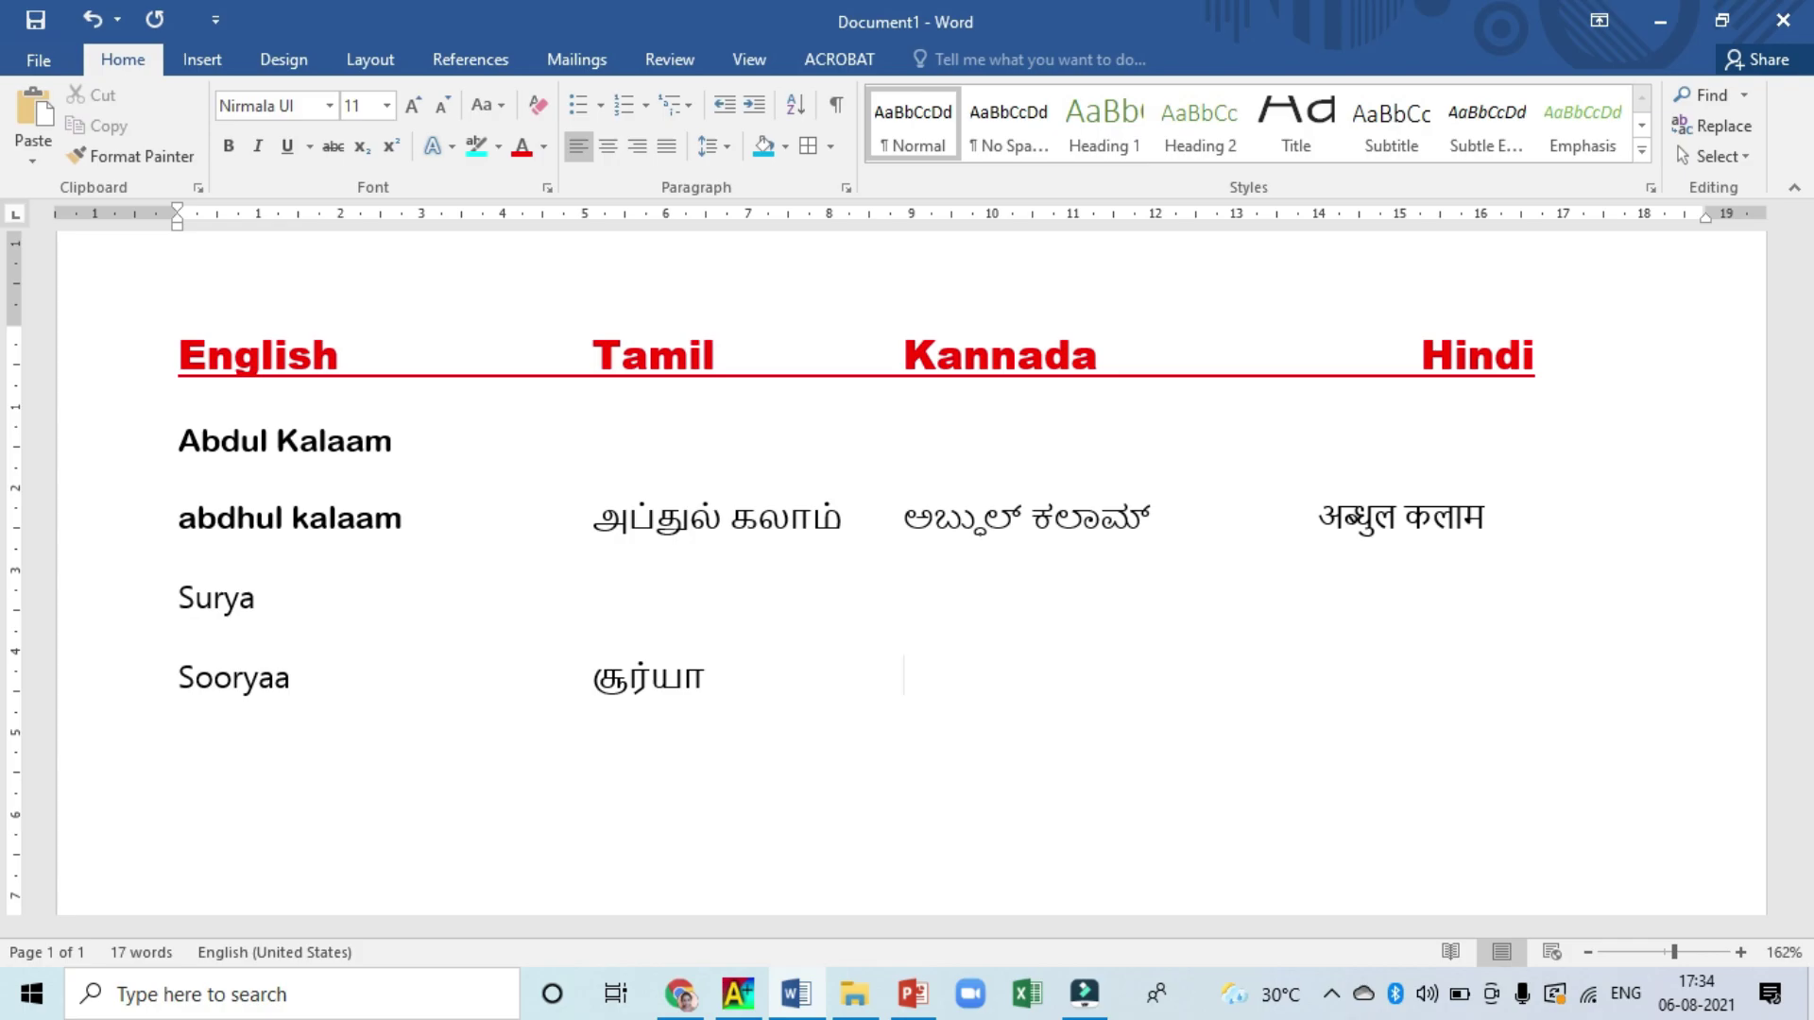
type("ಸೂರ್ಯಾ")
key("Tab")
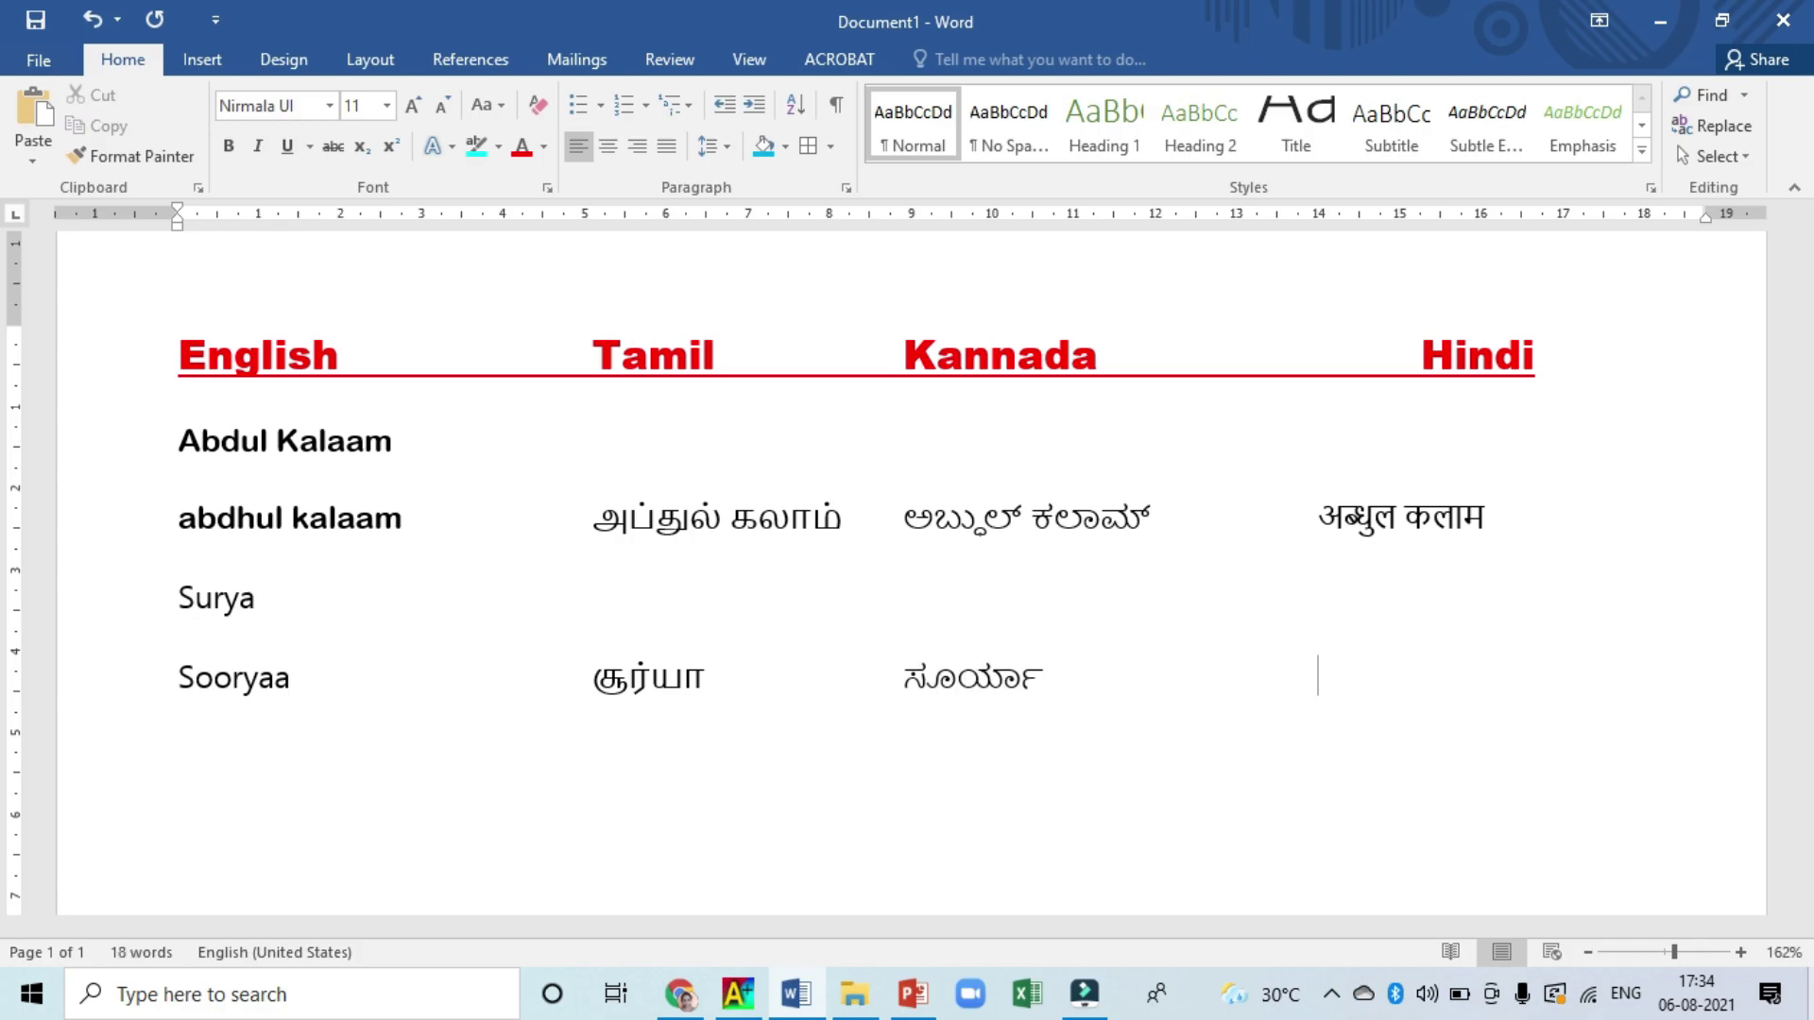